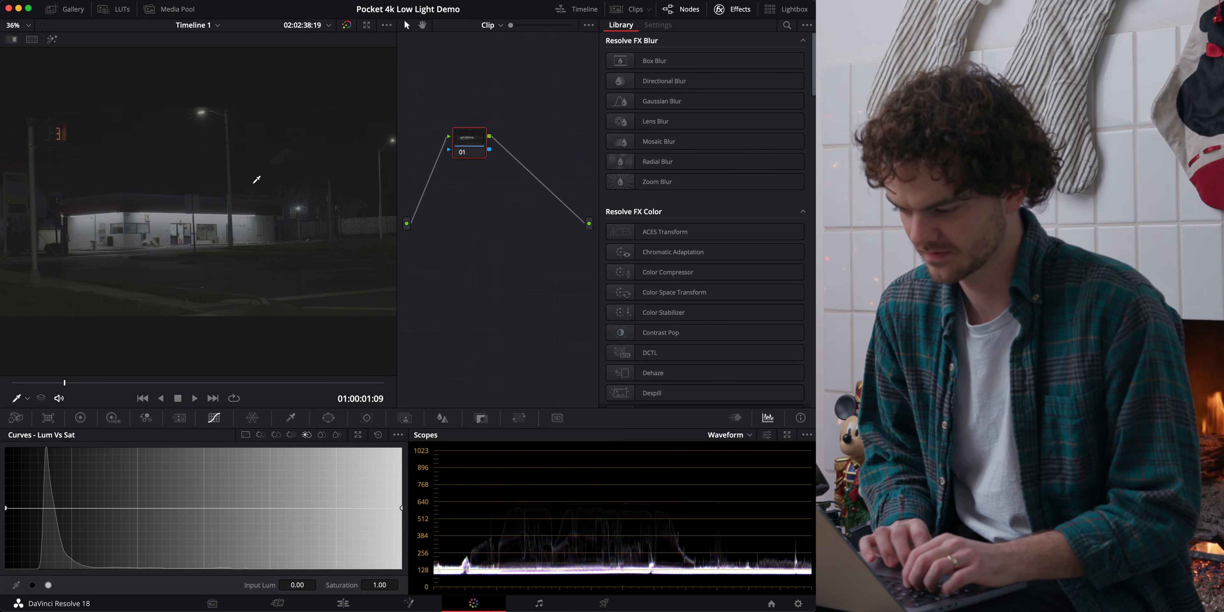
Show the Camera Raw settings for the clip and set Decode Using to Clip.
{"action": "left_click", "coordinate": [733, 9]}
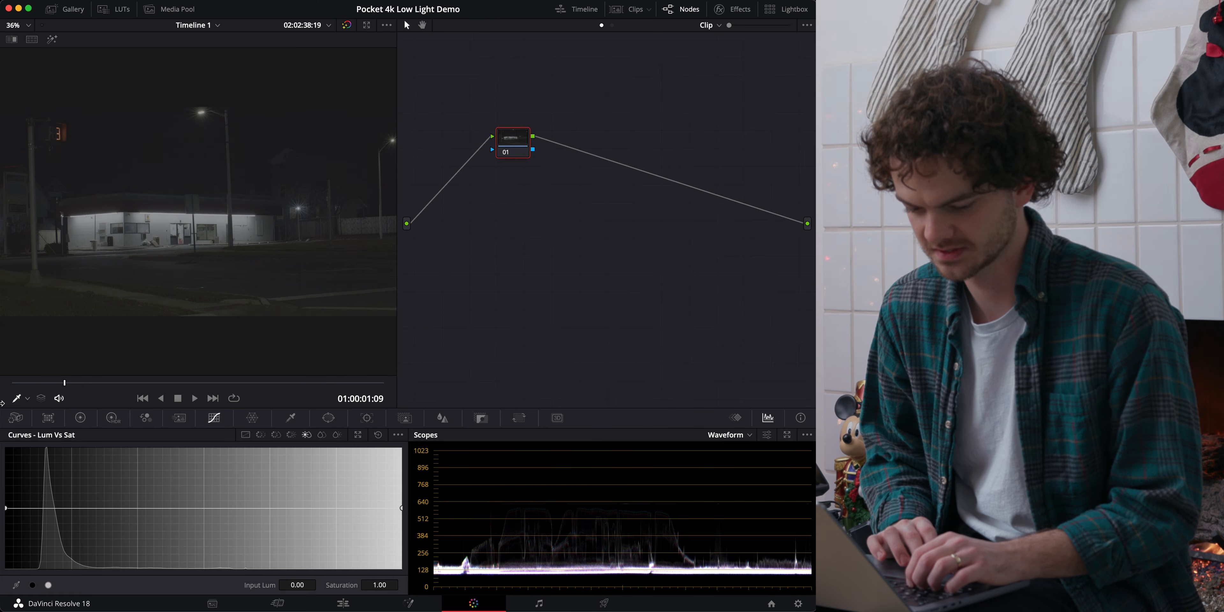
{"action": "left_click", "coordinate": [15, 418]}
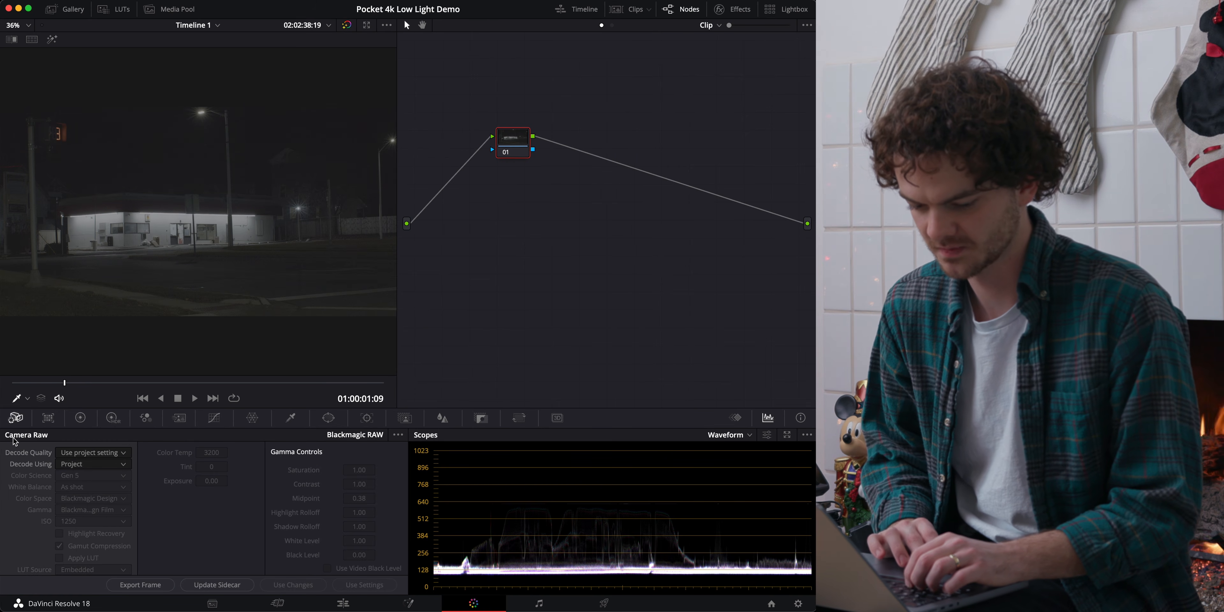
{"action": "left_click", "coordinate": [88, 452]}
{"action": "left_click", "coordinate": [183, 496]}
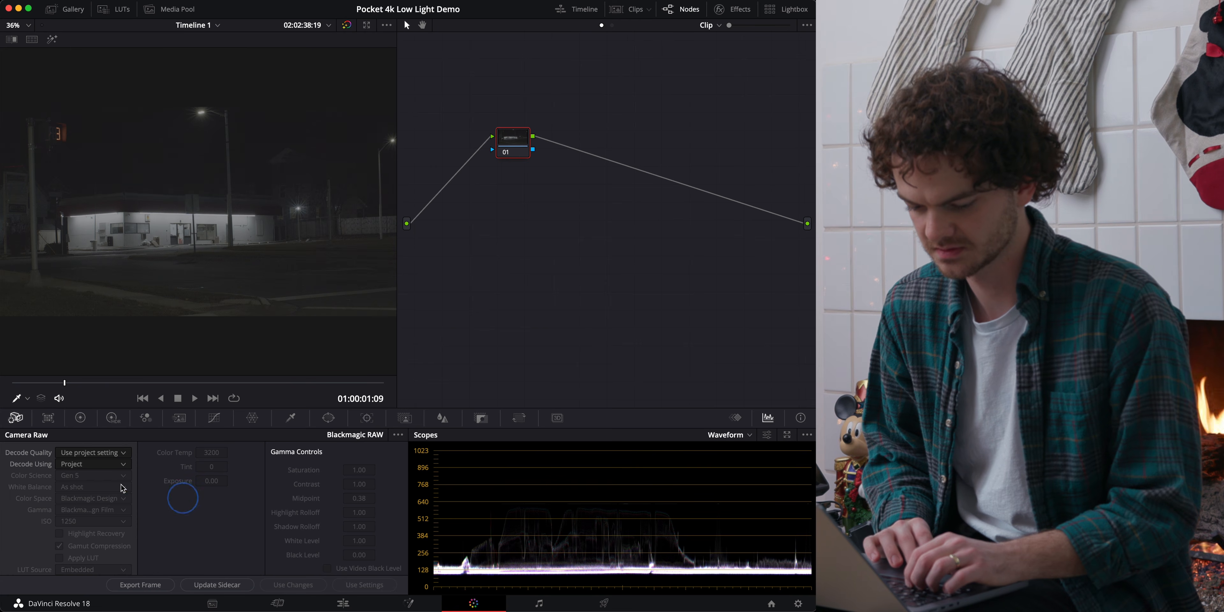
{"action": "left_click", "coordinate": [94, 466]}
{"action": "left_click", "coordinate": [66, 514]}
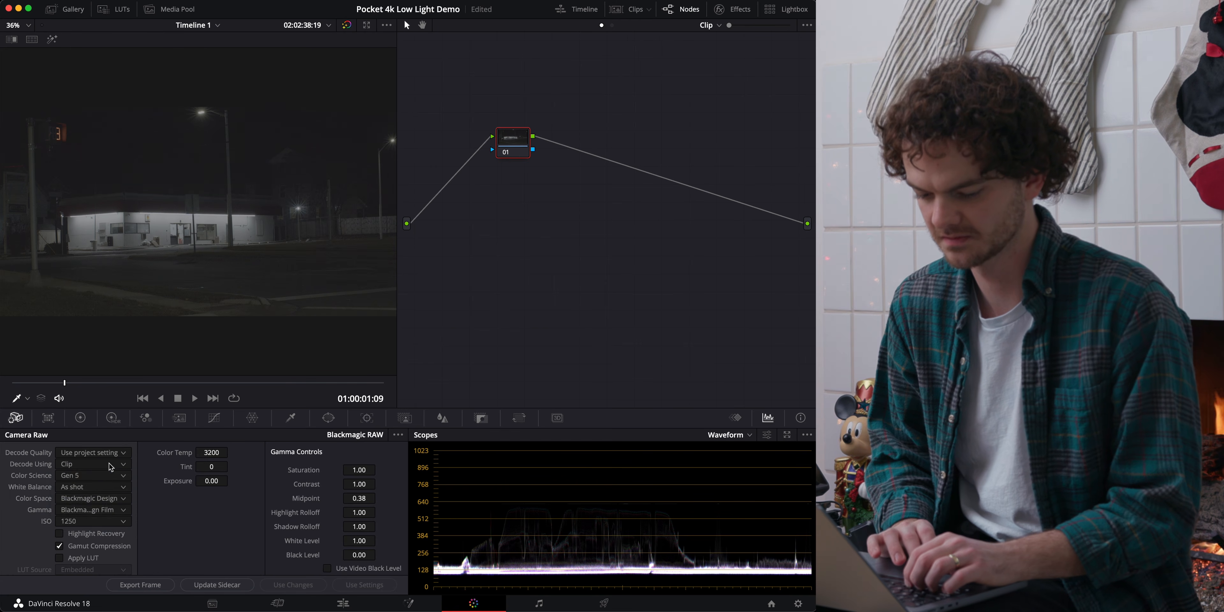
Try the Gen 4 color science on the clip, set it back to Gen 5, and view the available ISO values.
{"action": "left_click", "coordinate": [95, 475]}
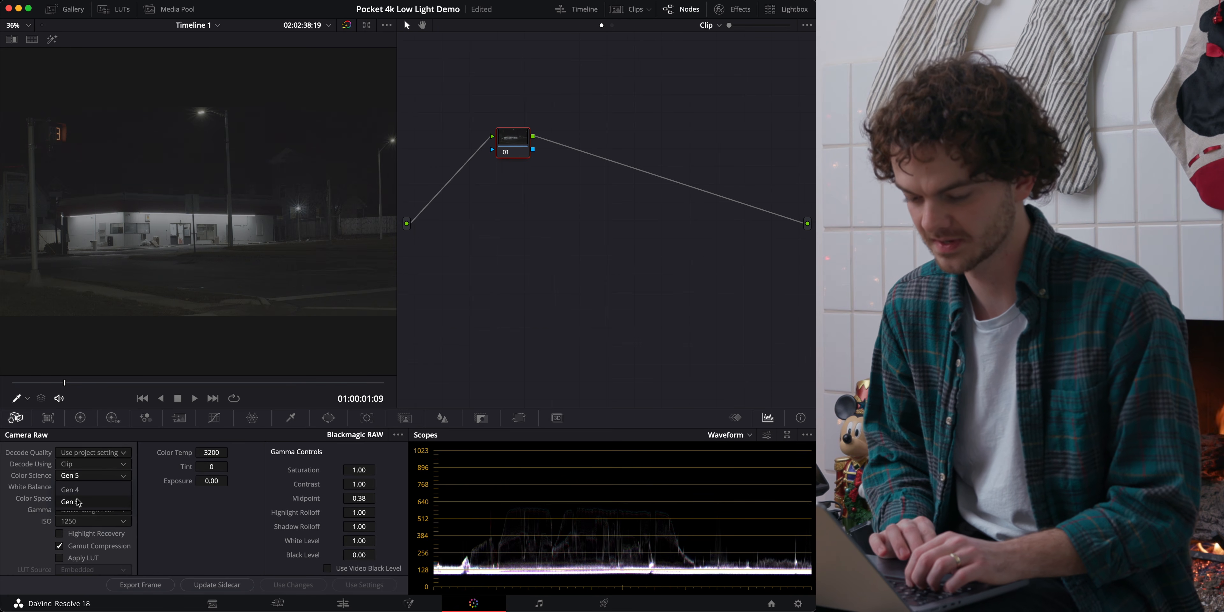
{"action": "left_click", "coordinate": [78, 503]}
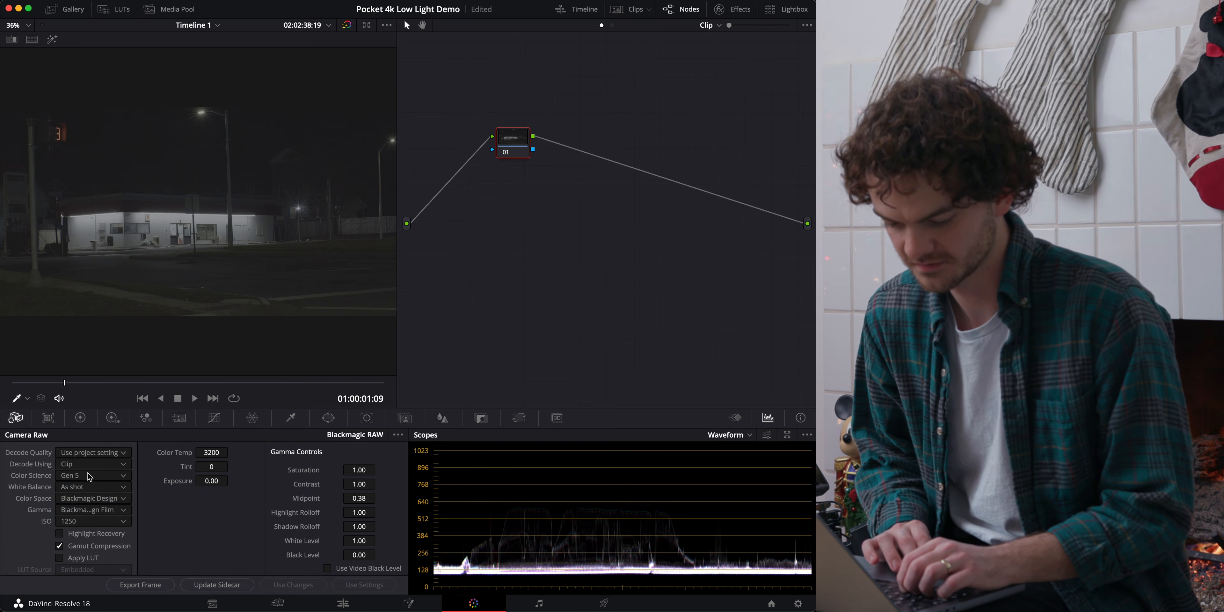
{"action": "left_click", "coordinate": [90, 476]}
{"action": "left_click", "coordinate": [84, 490]}
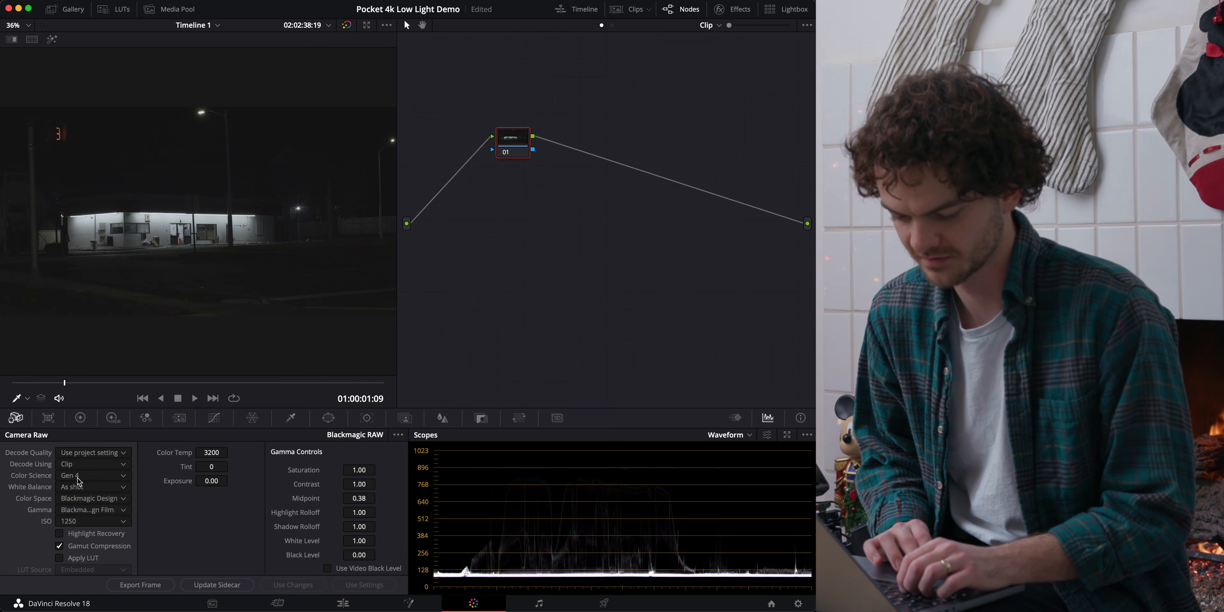
{"action": "left_click", "coordinate": [79, 479]}
{"action": "left_click", "coordinate": [84, 502]}
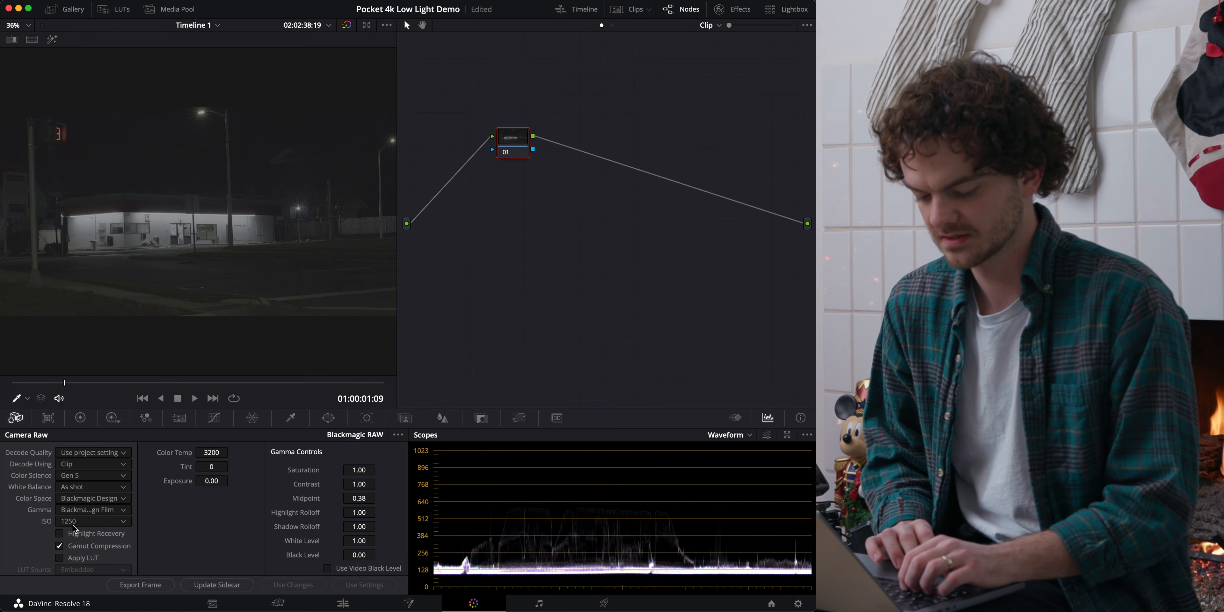
{"action": "left_click", "coordinate": [87, 524]}
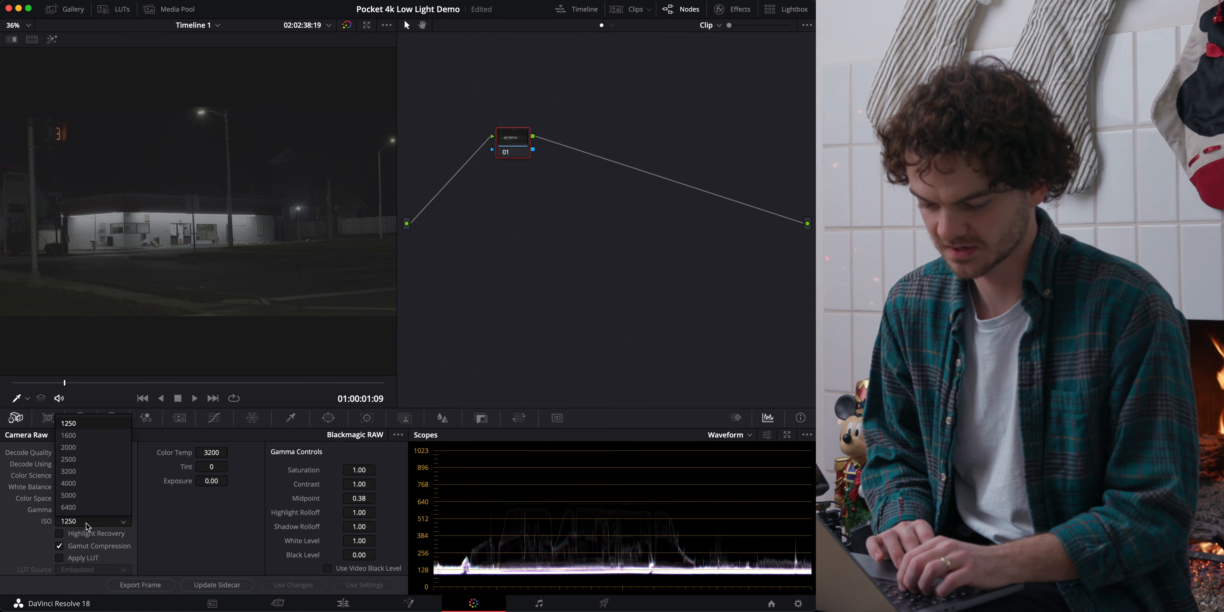
{"action": "left_click", "coordinate": [87, 522]}
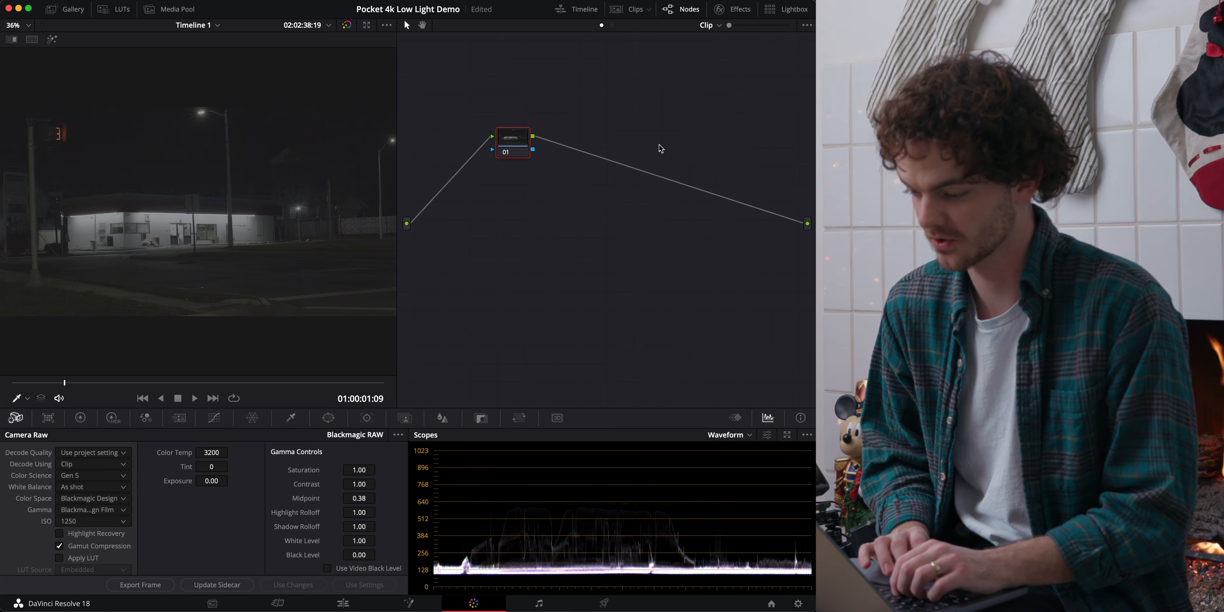
Reposition node 01 toward the source input and apply the Color Space Transform effect to it.
{"action": "left_click_drag", "start_coordinate": [515, 136], "coordinate": [424, 109]}
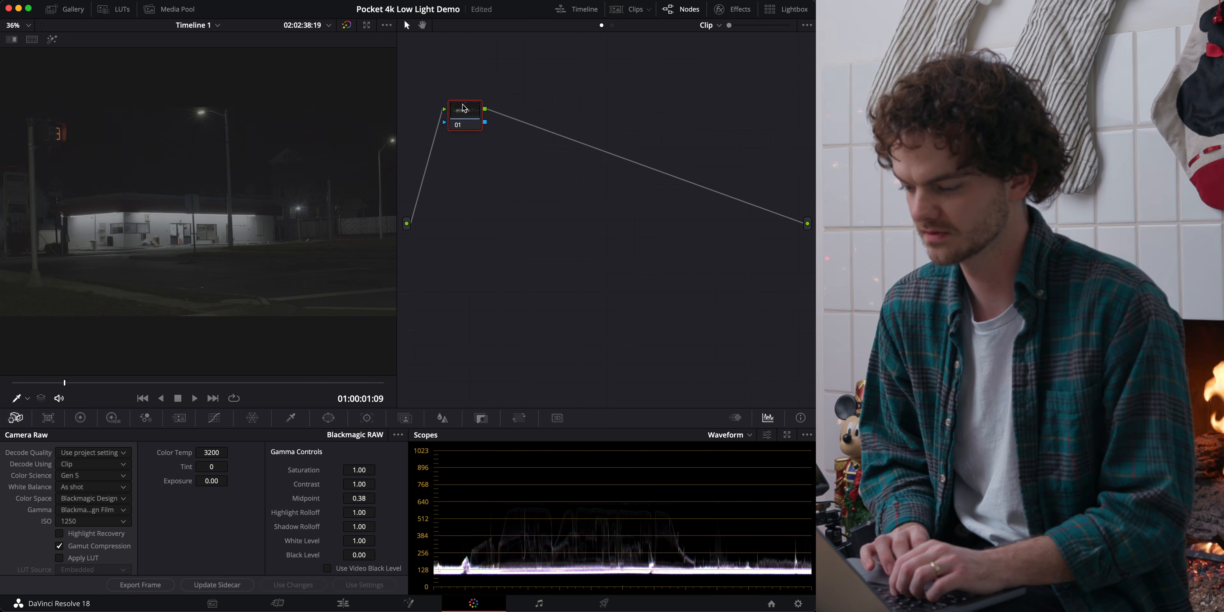
{"action": "left_click", "coordinate": [733, 9]}
{"action": "left_click_drag", "start_coordinate": [684, 299], "coordinate": [482, 145]}
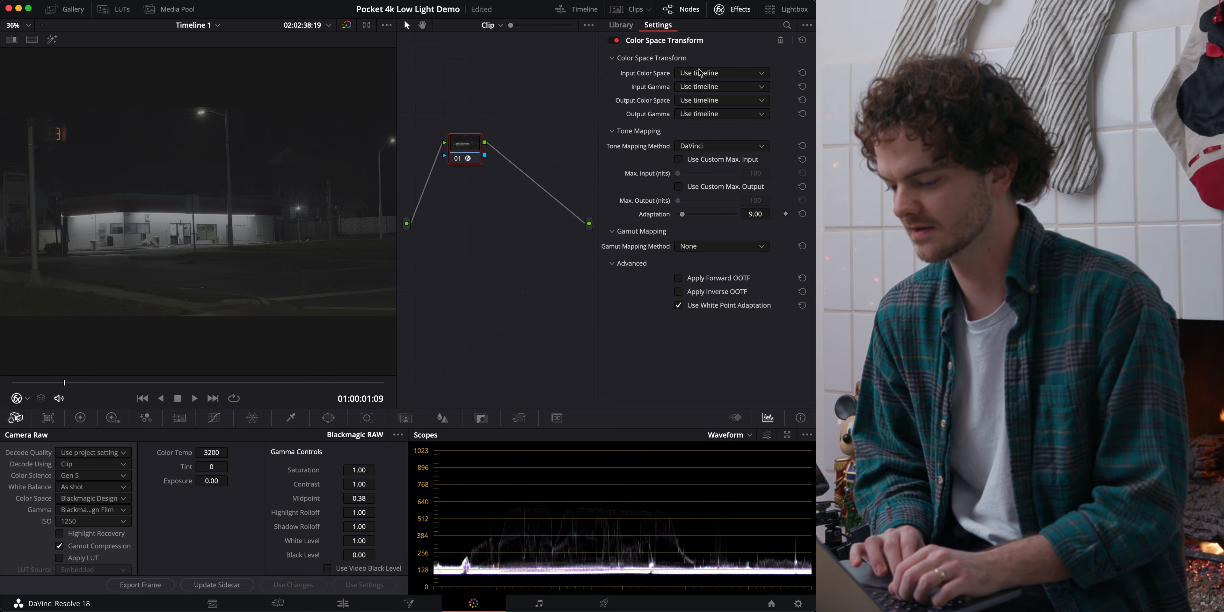
Set the transform's input color space to Blackmagic Design Wide Gamut Gen 4/5 and input gamma to Blackmagic Design Film Gen 5.
{"action": "left_click", "coordinate": [753, 76]}
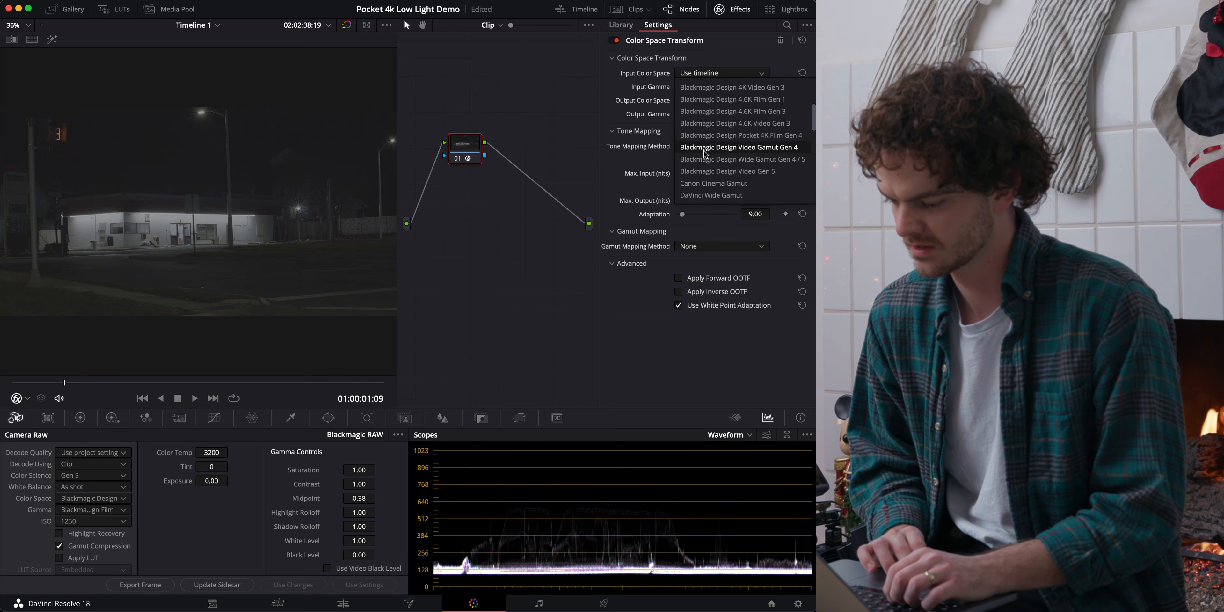
{"action": "left_click", "coordinate": [796, 164]}
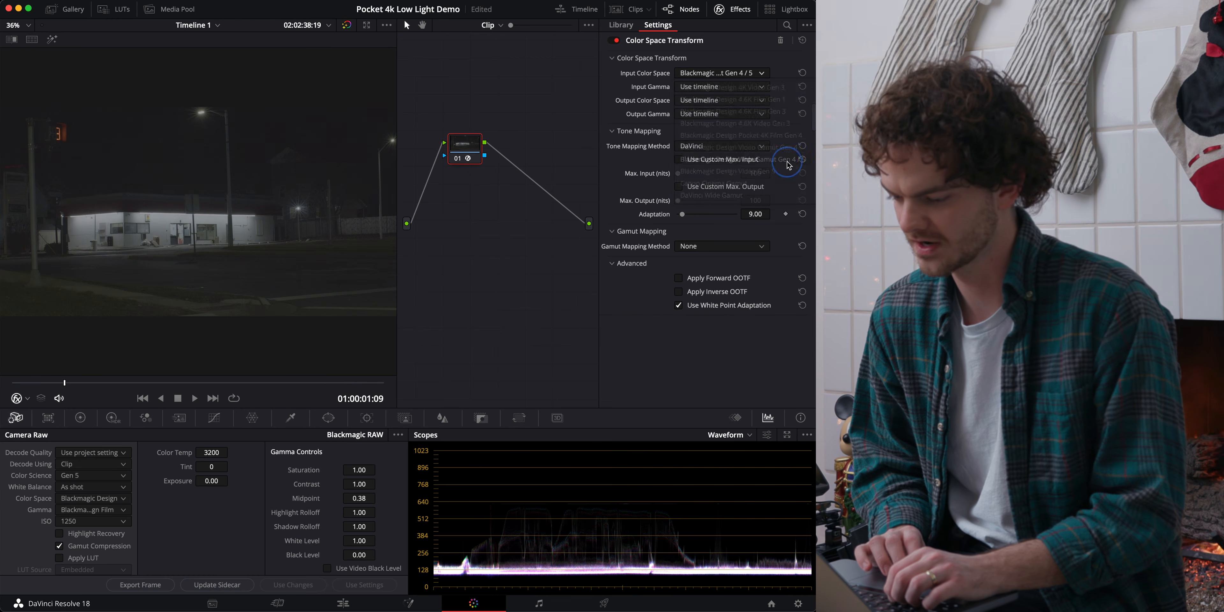
{"action": "left_click", "coordinate": [714, 89]}
{"action": "scroll", "coordinate": [718, 143], "scroll_direction": "down", "scroll_amount": 5}
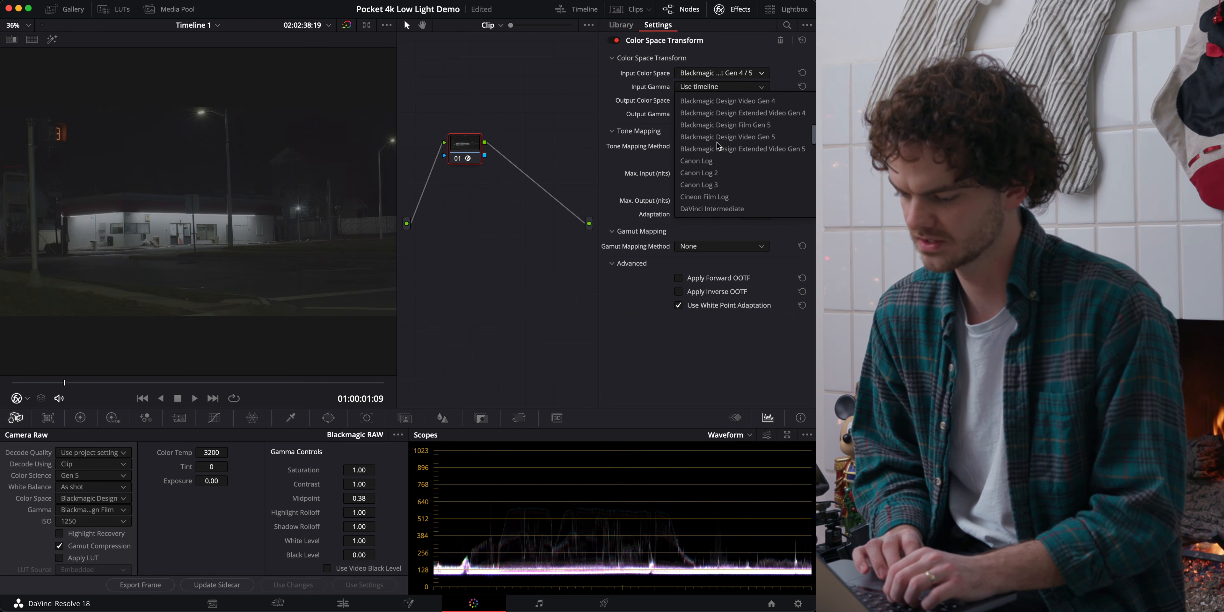
{"action": "scroll", "coordinate": [718, 157], "scroll_direction": "up", "scroll_amount": 3}
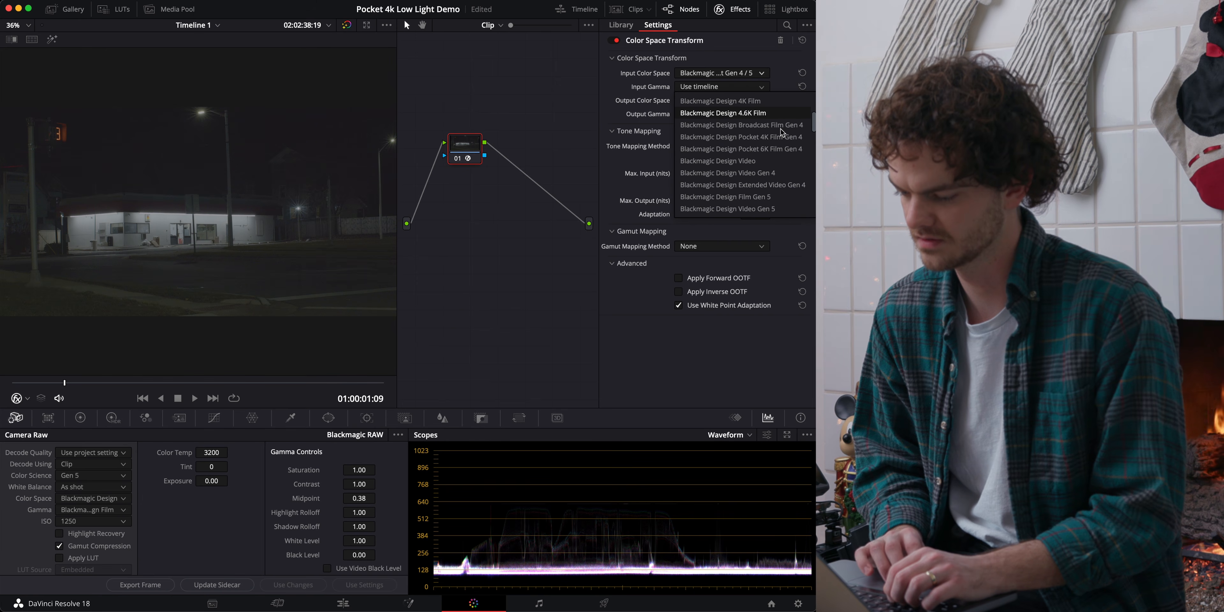
{"action": "left_click", "coordinate": [743, 202]}
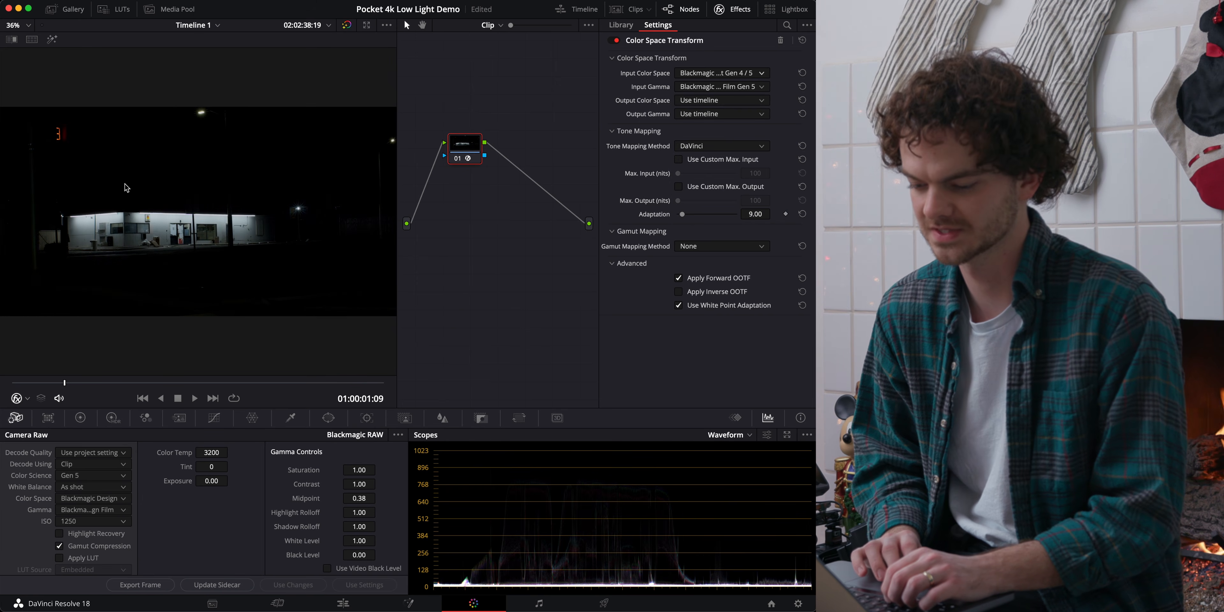
Hide the effects library and insert a serial node before the Color Space Transform node.
{"action": "left_click", "coordinate": [734, 10]}
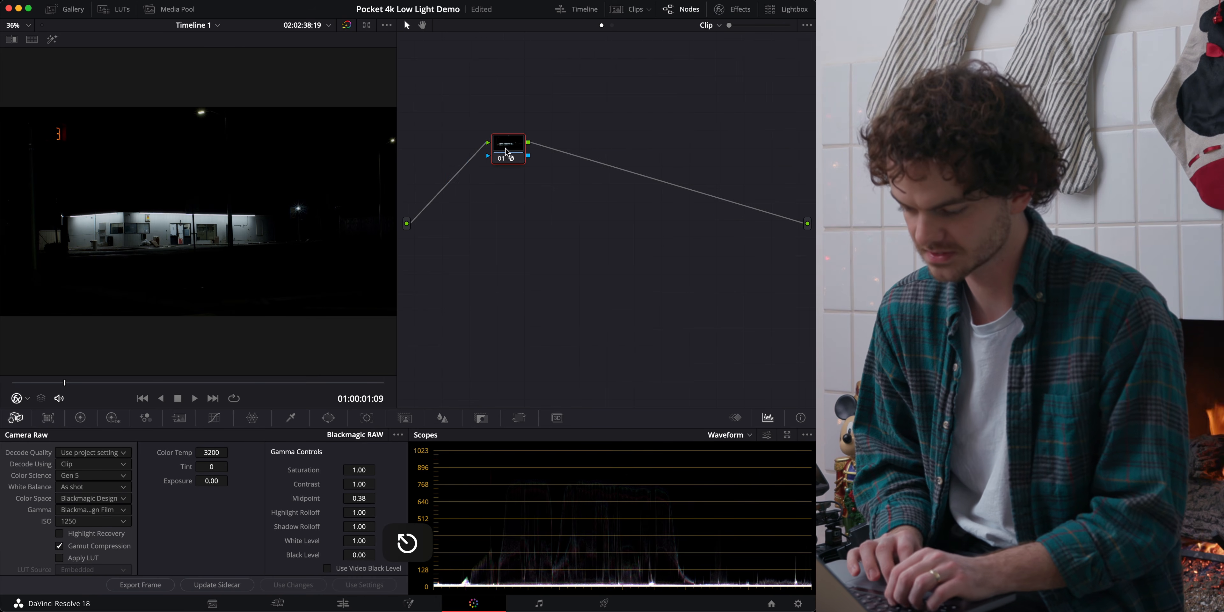
{"action": "left_click_drag", "start_coordinate": [505, 149], "coordinate": [494, 215]}
{"action": "key", "text": "shift+s"}
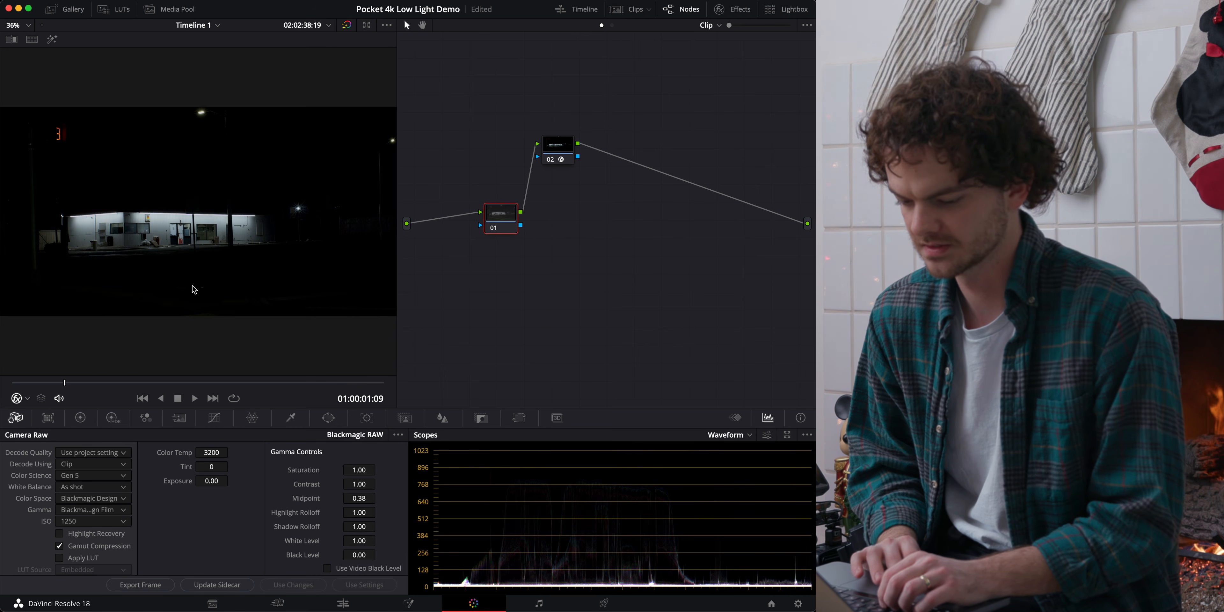
Examine the lit storefront in the viewer up close, then fit the whole frame again.
{"action": "scroll", "coordinate": [201, 225], "scroll_direction": "up", "scroll_amount": 8, "text": "alt"}
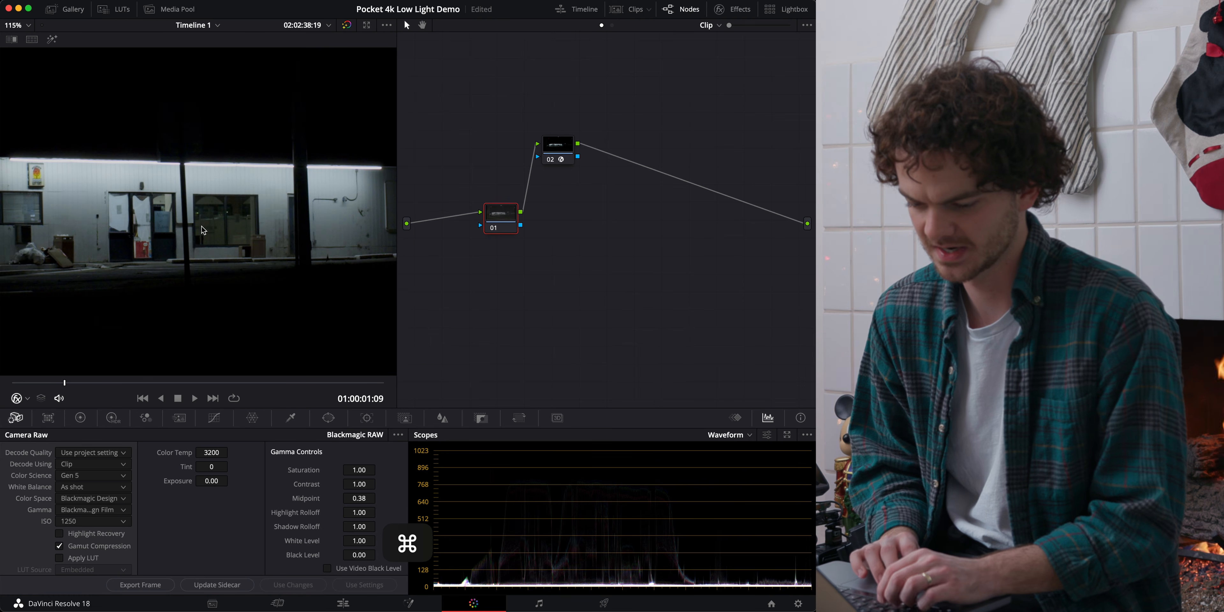
{"action": "scroll", "coordinate": [202, 226], "scroll_direction": "left", "scroll_amount": 5, "text": "super"}
{"action": "scroll", "coordinate": [202, 227], "scroll_direction": "up", "scroll_amount": 5, "text": "alt"}
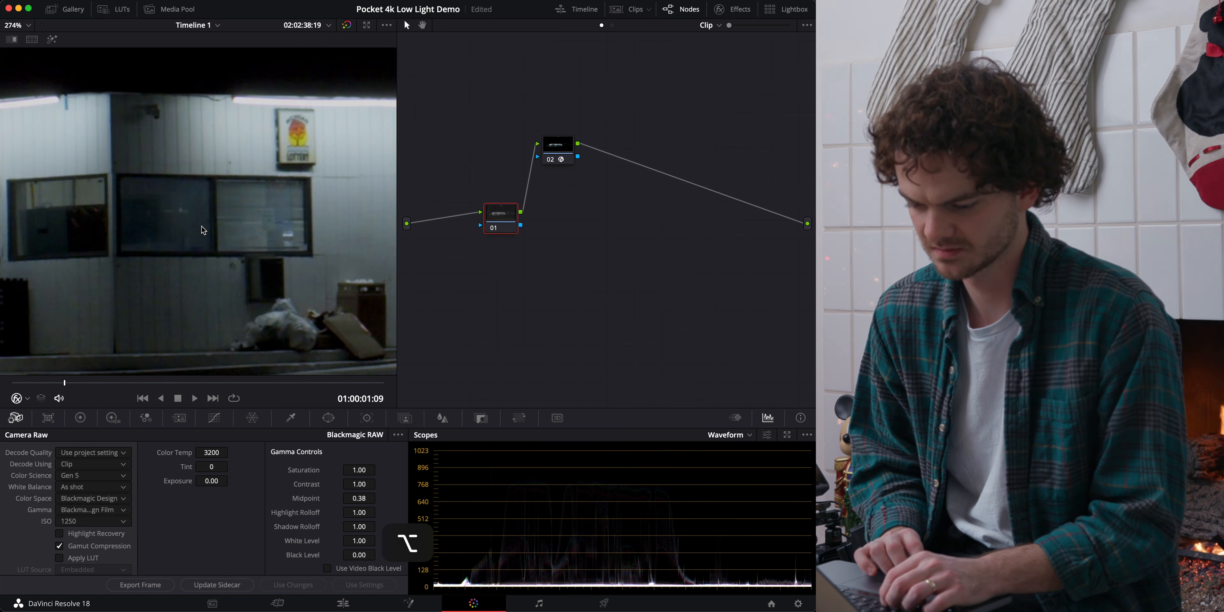
{"action": "scroll", "coordinate": [202, 227], "scroll_direction": "down", "scroll_amount": 5, "text": "alt"}
{"action": "scroll", "coordinate": [202, 227], "scroll_direction": "down", "scroll_amount": 5, "text": "alt"}
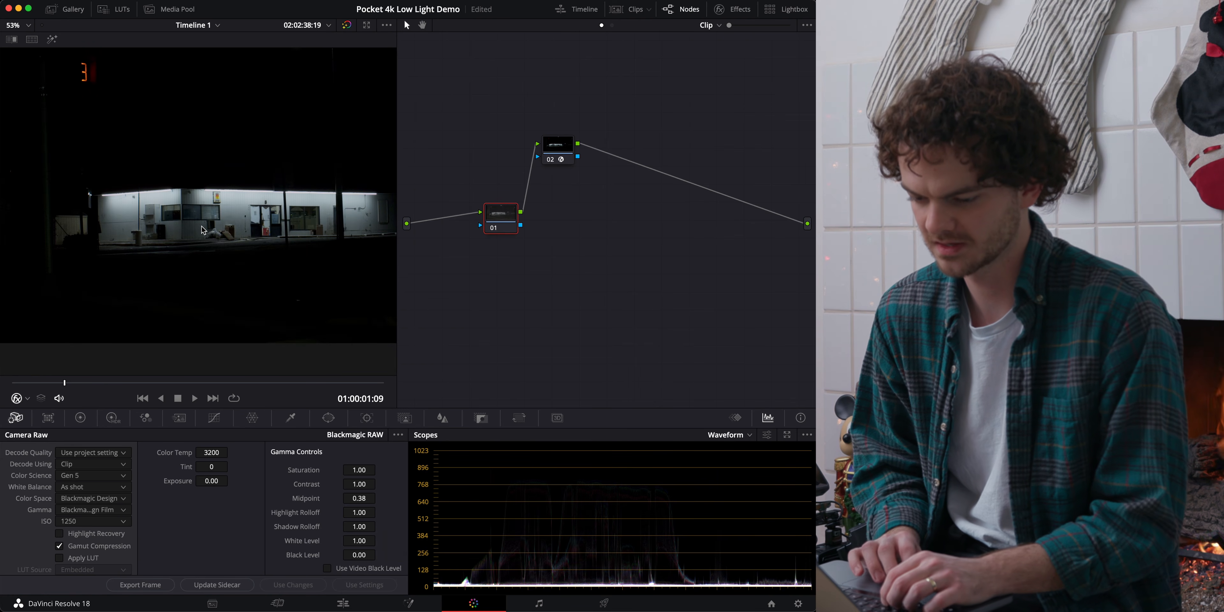
{"action": "left_click", "coordinate": [21, 25]}
{"action": "left_click", "coordinate": [25, 40]}
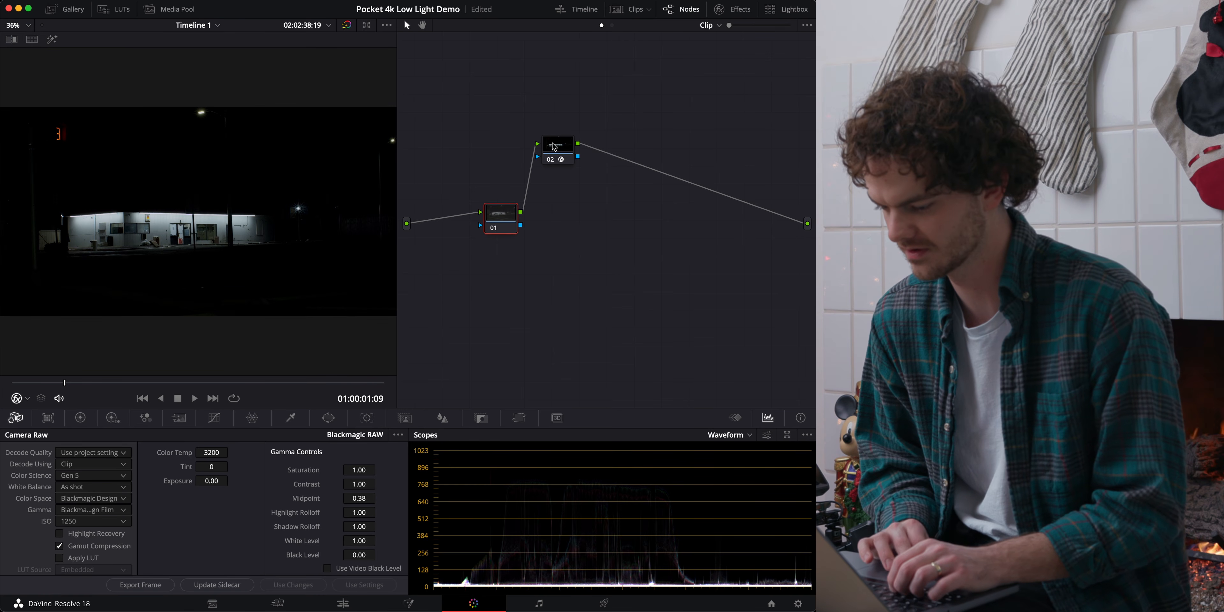
Delete the empty node placed before the Color Space Transform node.
{"action": "left_click_drag", "start_coordinate": [554, 147], "coordinate": [581, 138]}
{"action": "left_click", "coordinate": [502, 216]}
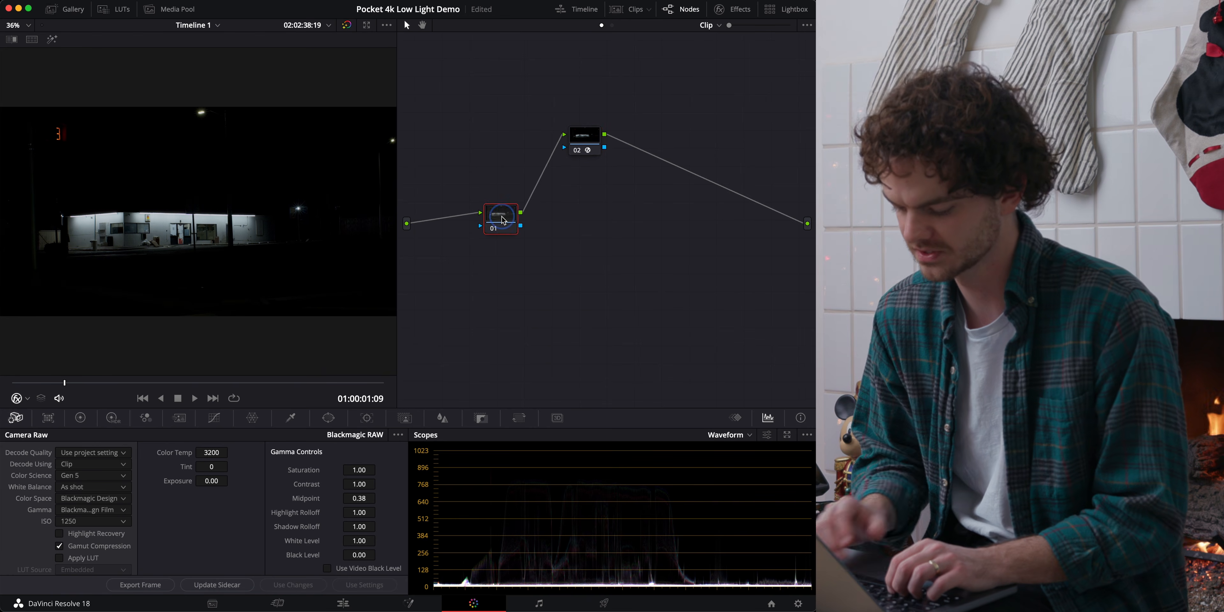
{"action": "key", "text": "Delete"}
Insert a new serial node ahead of the Color Space Transform node and place it below and to its left in the graph.
{"action": "mouse_move", "coordinate": [584, 135]}
{"action": "left_mouse_down"}
{"action": "mouse_move", "coordinate": [593, 278]}
{"action": "mouse_move", "coordinate": [582, 125]}
{"action": "mouse_move", "coordinate": [583, 139]}
{"action": "left_mouse_up"}
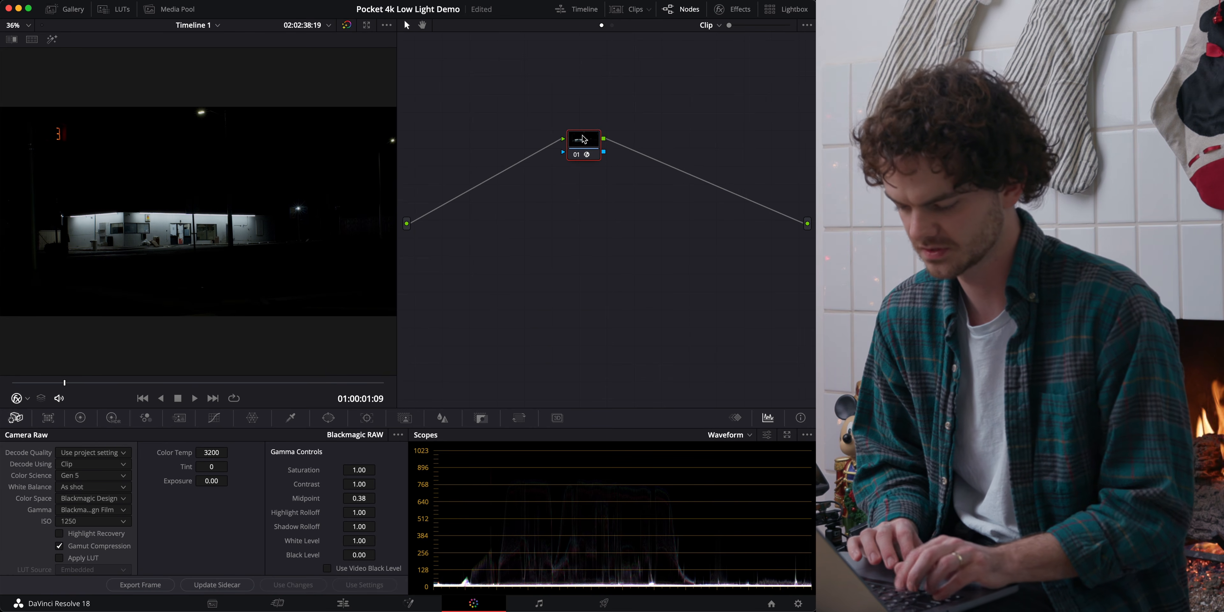
{"action": "key", "text": "shift+s"}
{"action": "left_click_drag", "start_coordinate": [580, 182], "coordinate": [515, 217]}
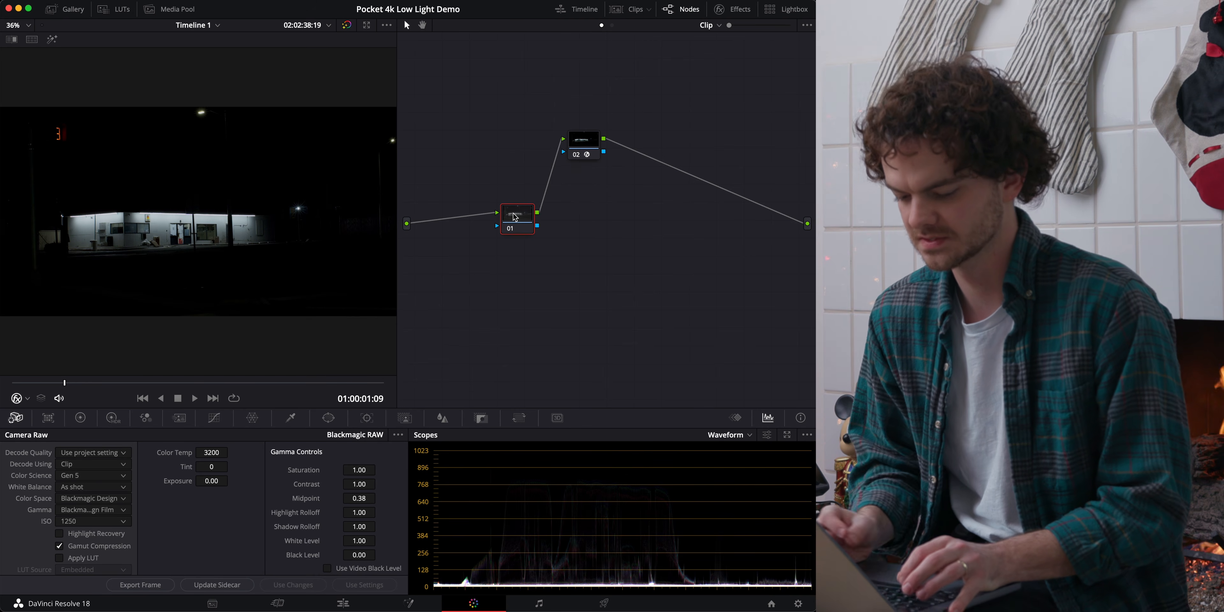
Show the custom curves for the new node 01 and enable Editable Splines.
{"action": "left_click", "coordinate": [80, 417]}
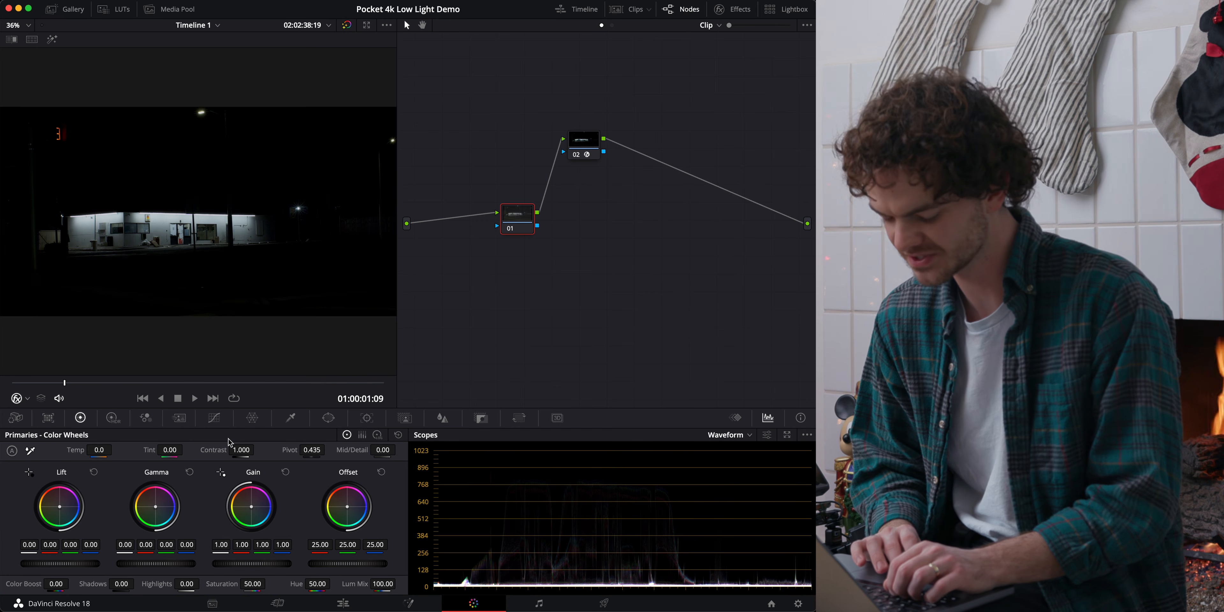
{"action": "left_click", "coordinate": [214, 417]}
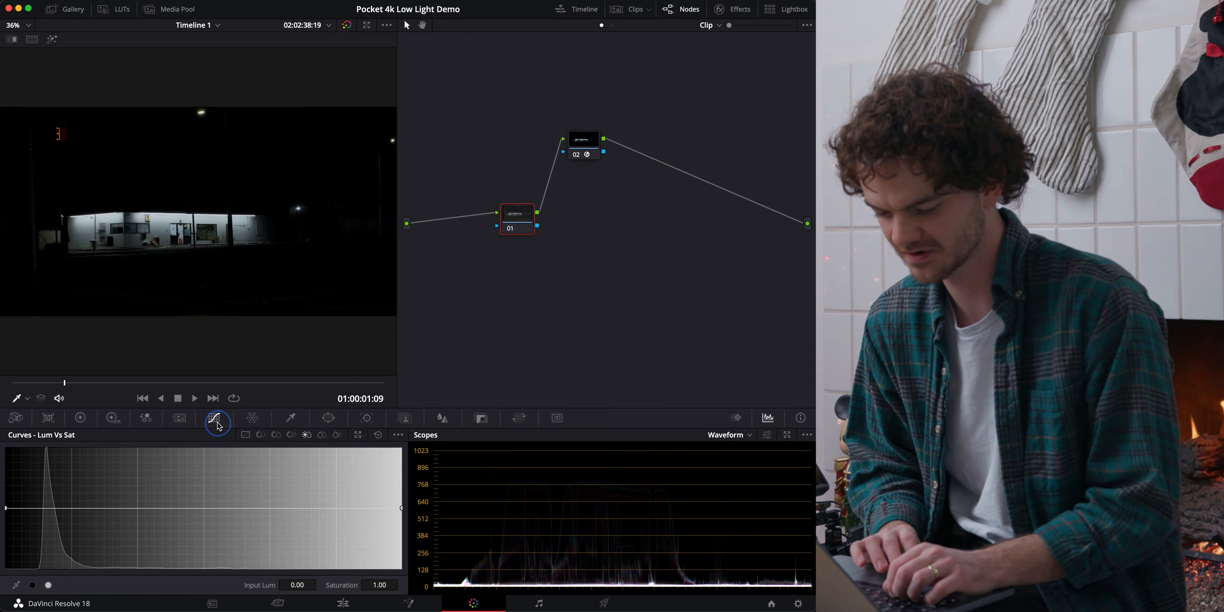
{"action": "left_click", "coordinate": [236, 434]}
{"action": "left_click", "coordinate": [398, 435]}
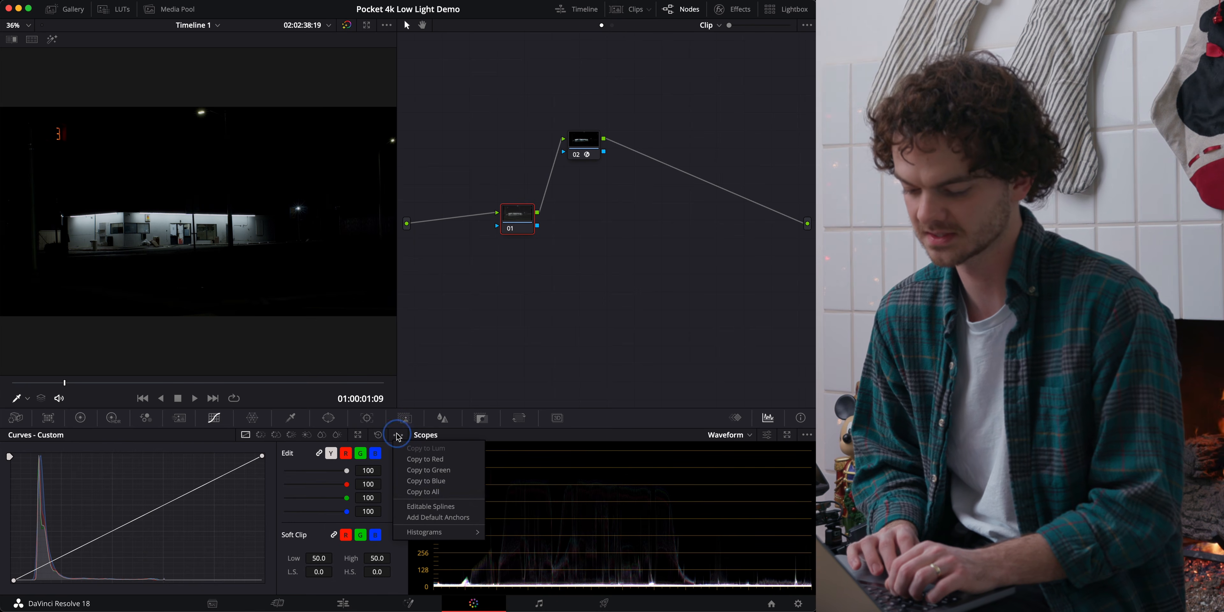
{"action": "left_click", "coordinate": [434, 509]}
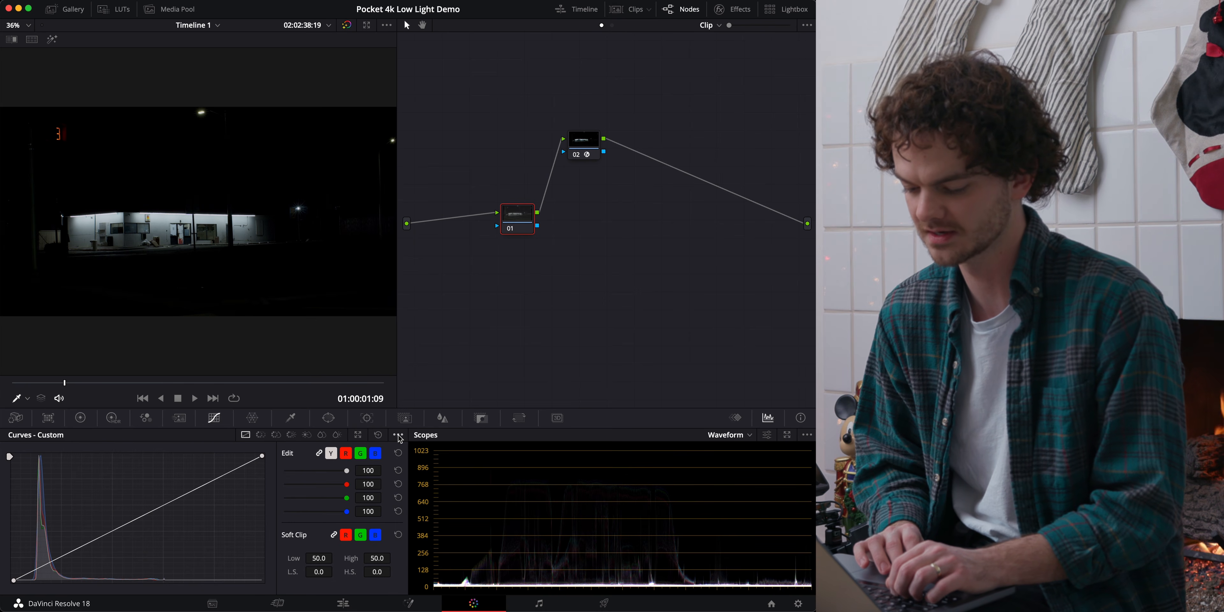
{"action": "left_click", "coordinate": [398, 435]}
{"action": "left_click", "coordinate": [432, 501]}
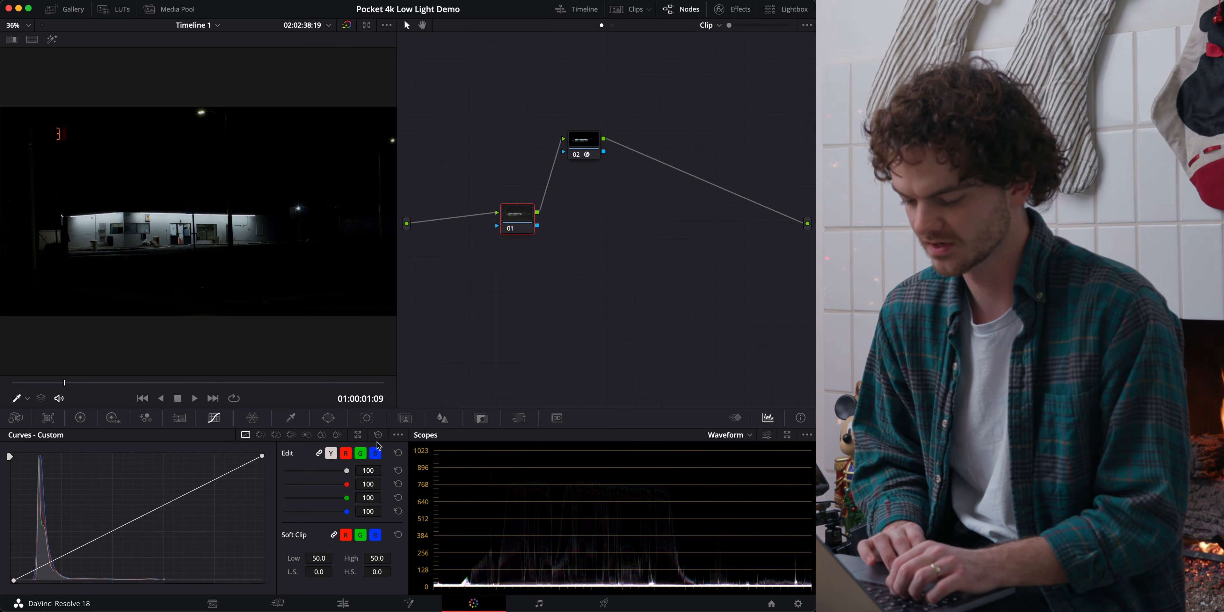
{"action": "left_click", "coordinate": [397, 436]}
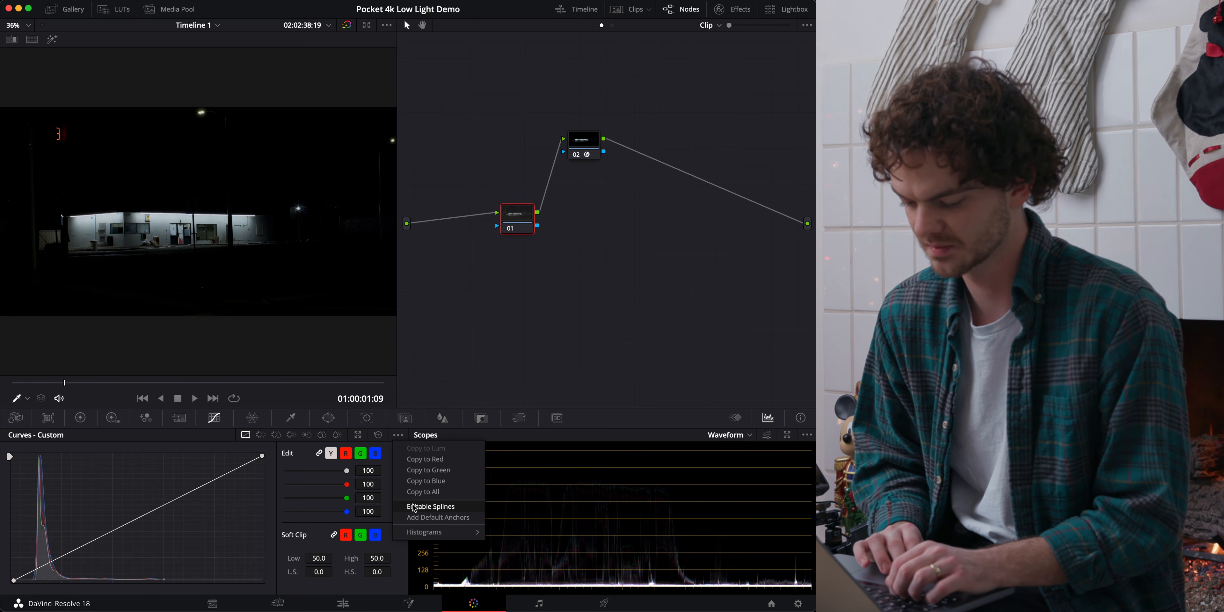
{"action": "left_click", "coordinate": [436, 506]}
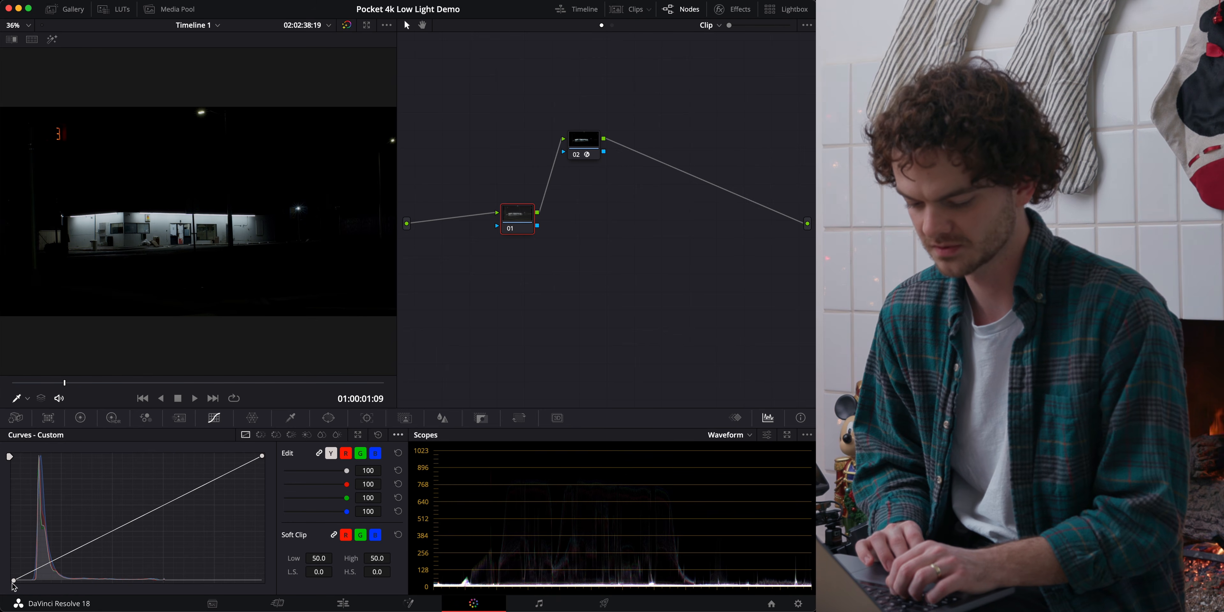
Try moving the black point's spline handle along the custom curve, and undo and reset the change.
{"action": "left_click", "coordinate": [262, 456]}
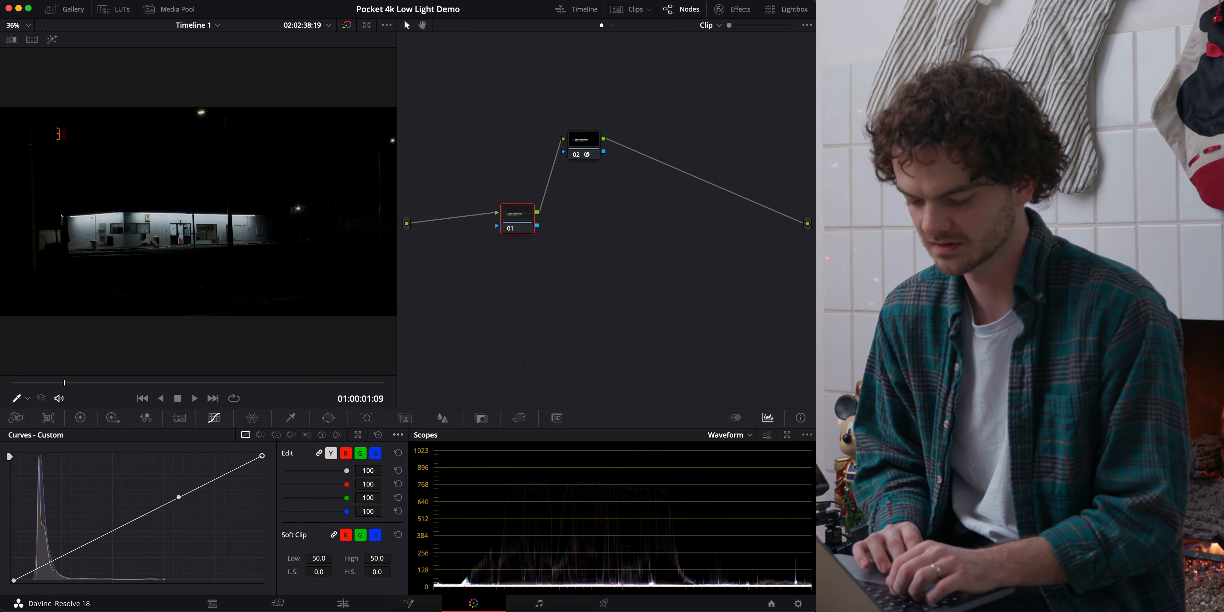
{"action": "left_click", "coordinate": [14, 580]}
{"action": "left_click_drag", "start_coordinate": [97, 539], "coordinate": [123, 528]}
{"action": "key", "text": "super+z"}
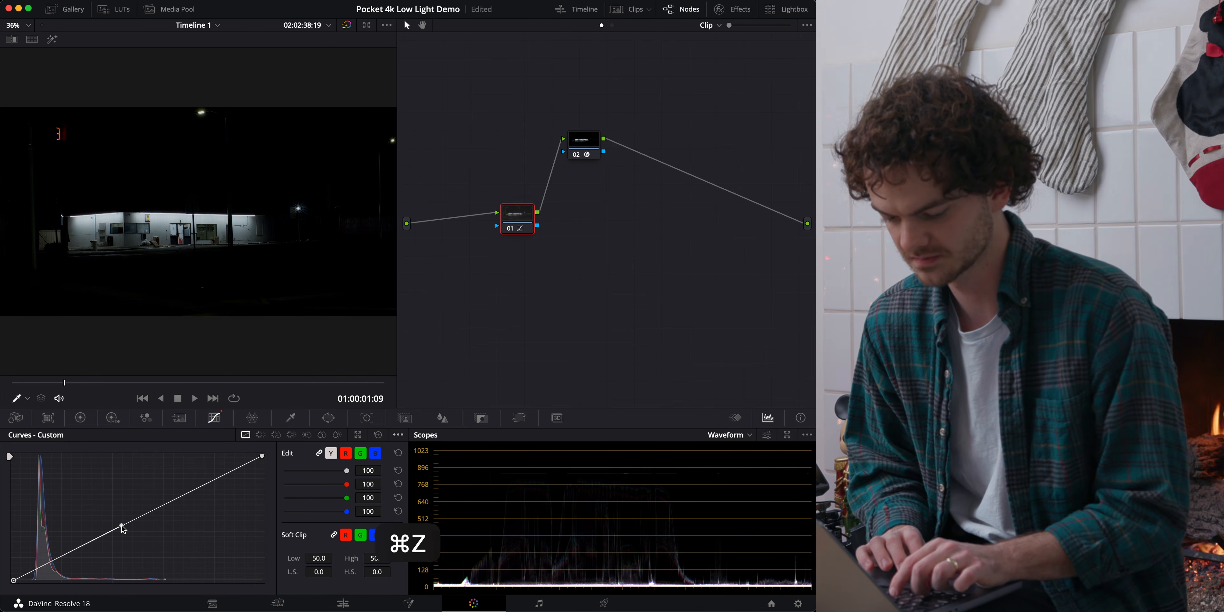
{"action": "left_click", "coordinate": [379, 434]}
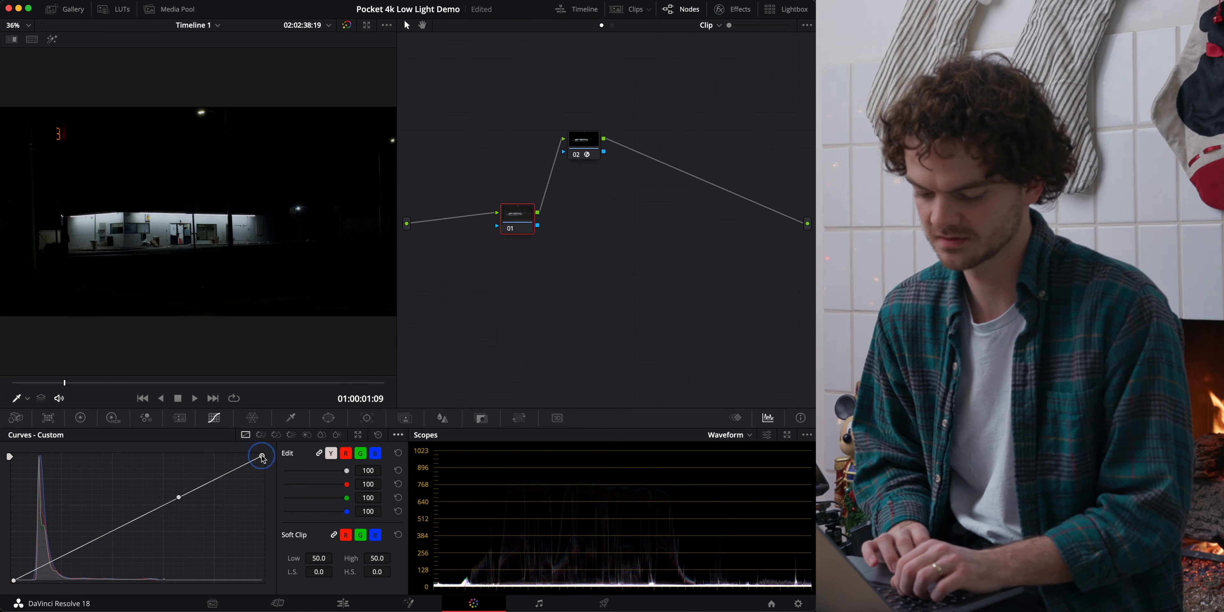
Try bending the custom curve into an S shape with the white and black points' spline handles, and reset the curve.
{"action": "left_click", "coordinate": [179, 498]}
{"action": "left_click_drag", "start_coordinate": [178, 497], "coordinate": [146, 469]}
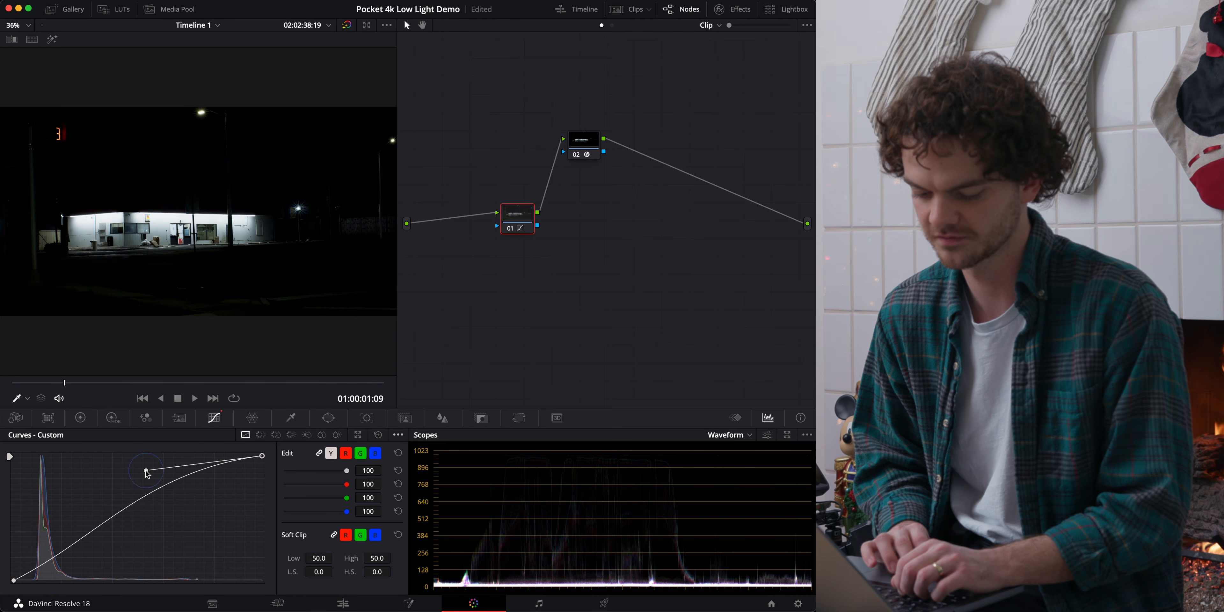
{"action": "left_click", "coordinate": [13, 580]}
{"action": "left_click_drag", "start_coordinate": [98, 544], "coordinate": [164, 569]}
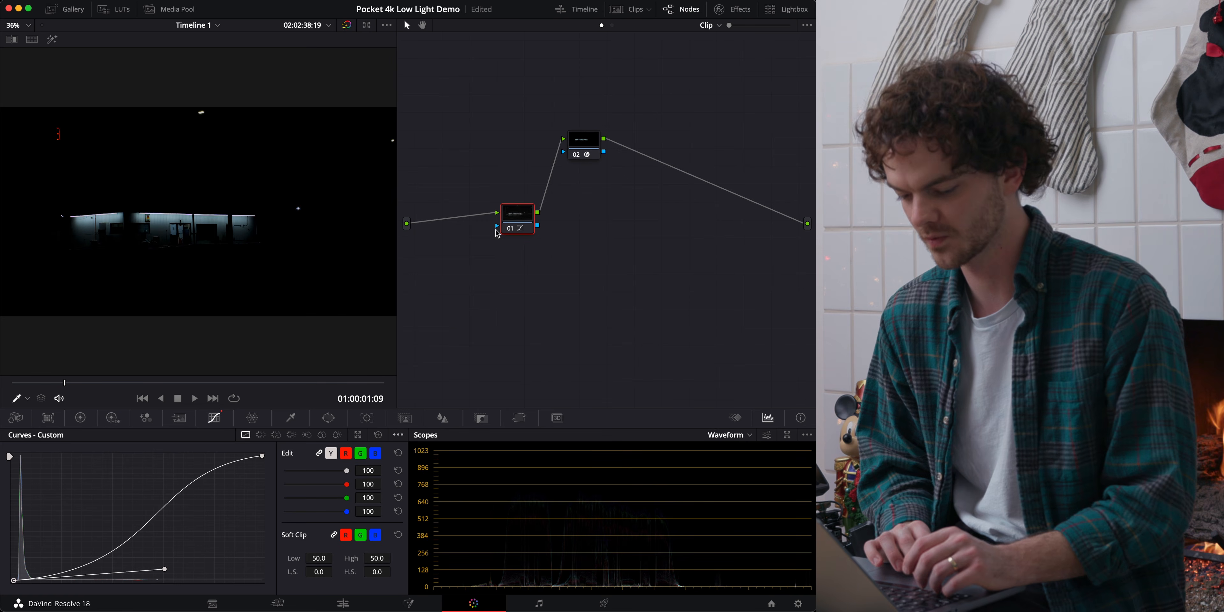
{"action": "left_click", "coordinate": [378, 435]}
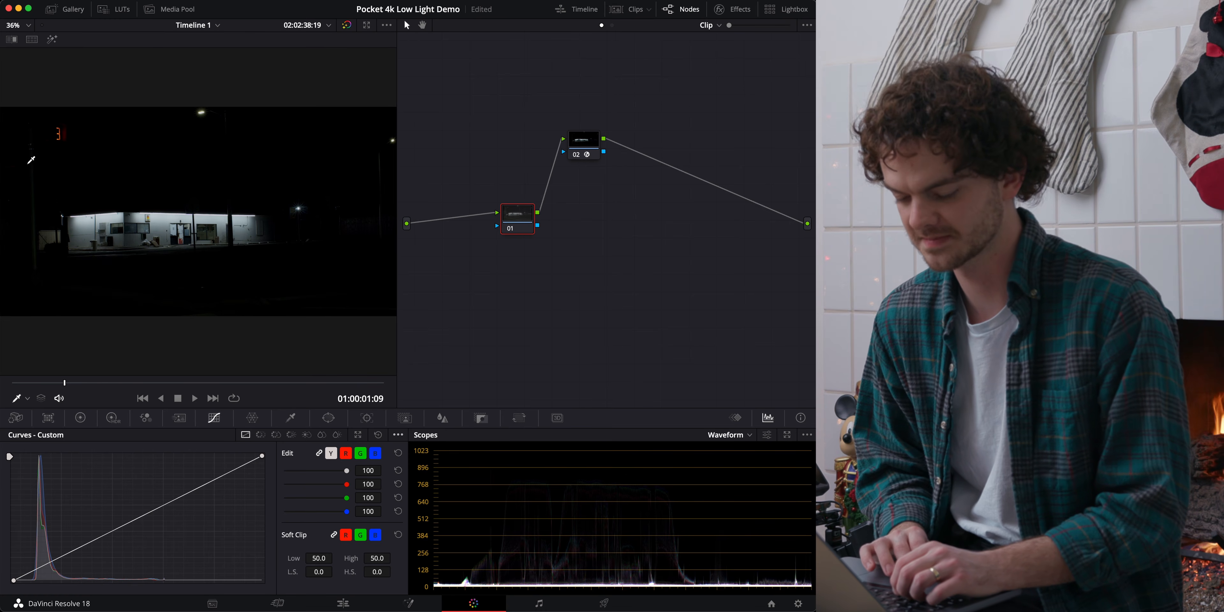
Bypass the grades to examine the ungraded background up close, fit the whole frame, and turn the grades back on.
{"action": "key", "text": "shift+d"}
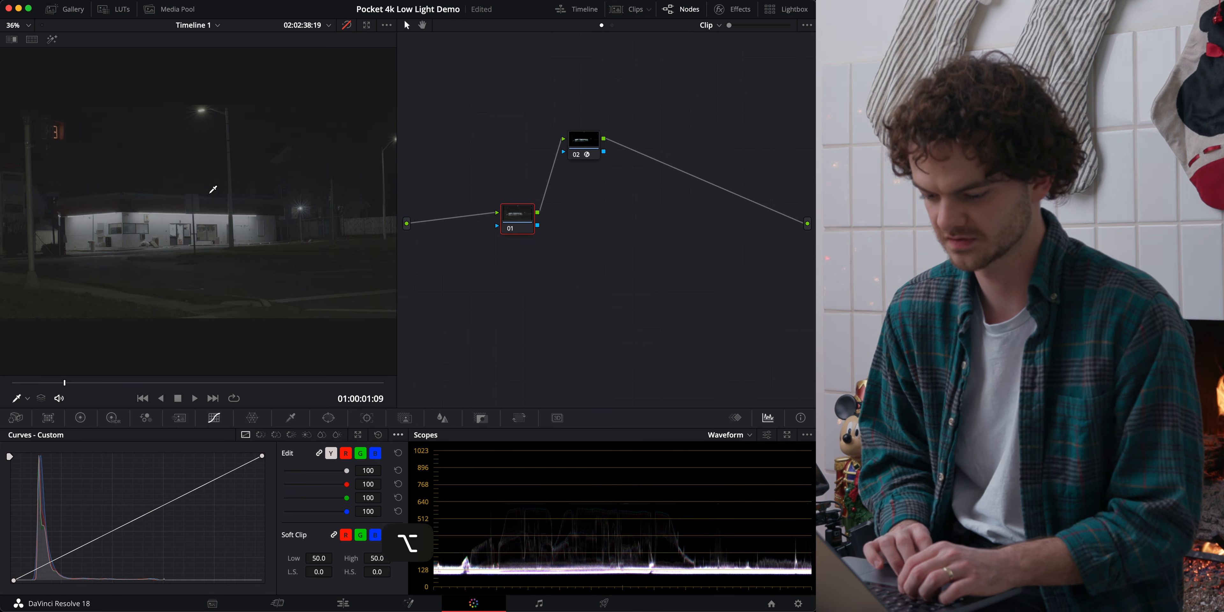
{"action": "scroll", "coordinate": [212, 189], "scroll_direction": "up", "scroll_amount": 5}
{"action": "scroll", "coordinate": [213, 189], "scroll_direction": "up", "scroll_amount": 2}
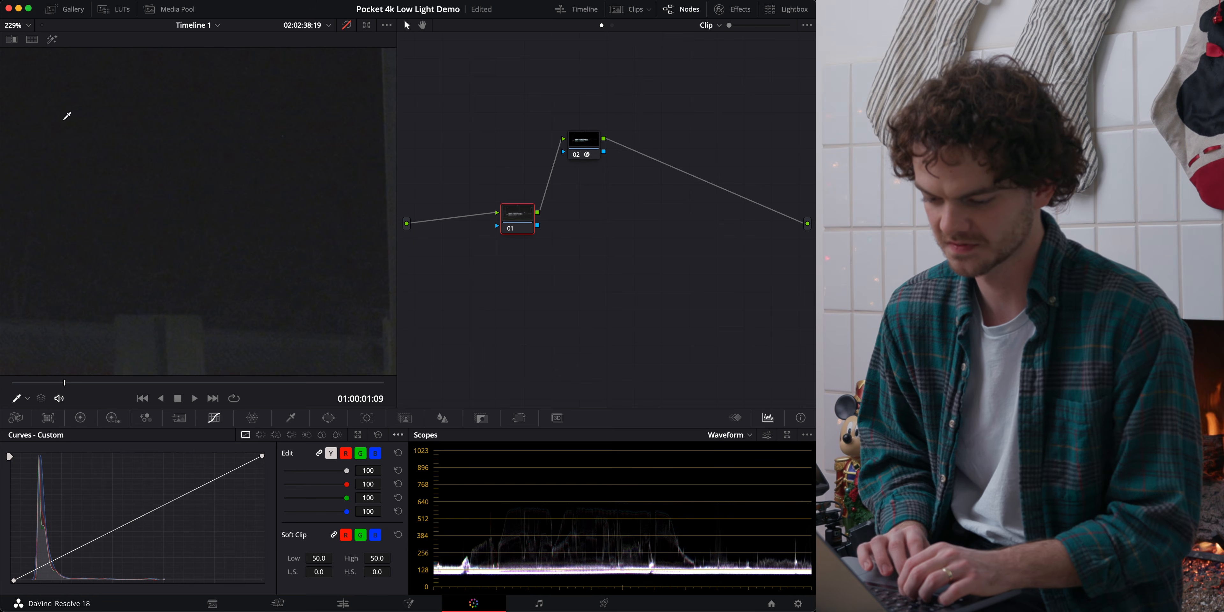
{"action": "left_click", "coordinate": [33, 27]}
{"action": "left_click", "coordinate": [23, 42]}
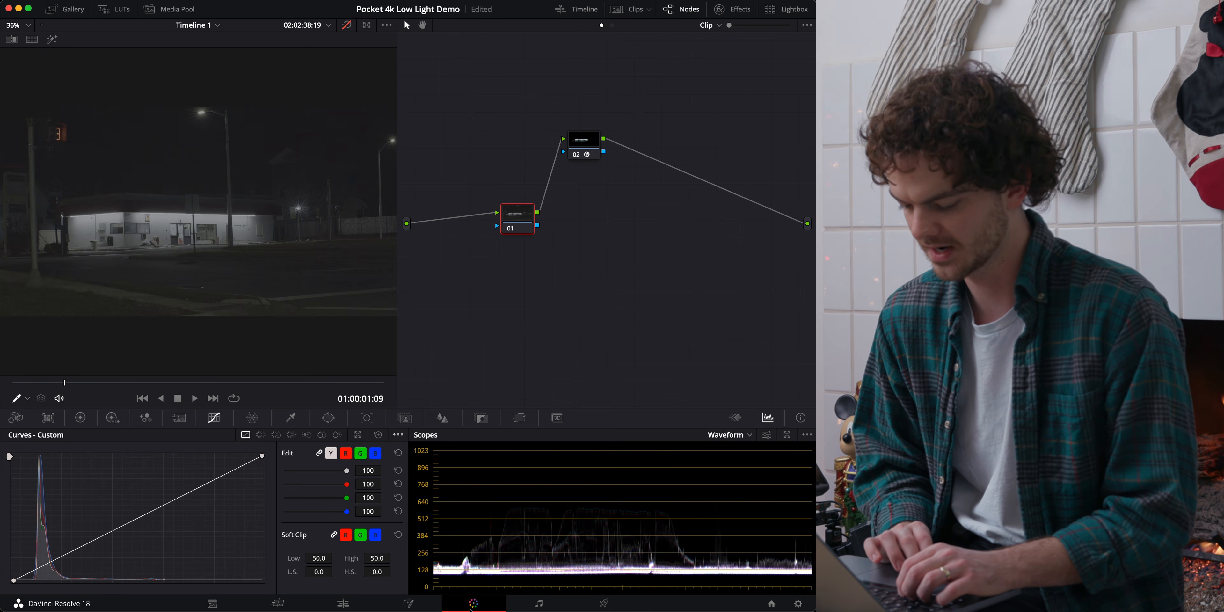
{"action": "key", "text": "shift+d"}
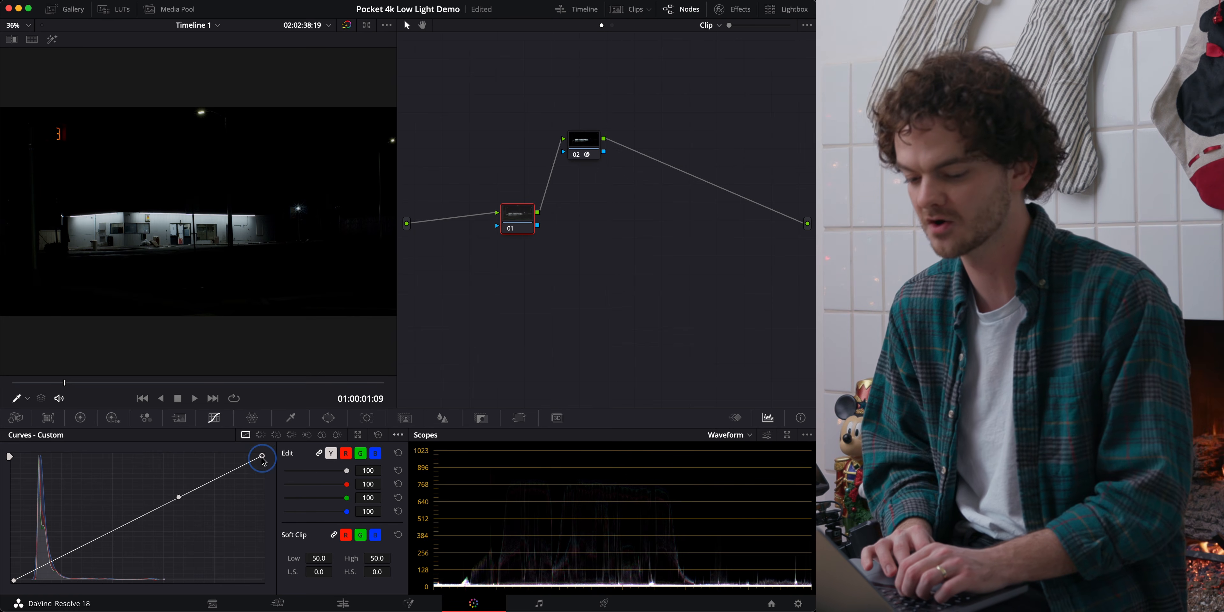
Raise the custom curve's black point straight up to about one eighth of the graph's height to lift the shadows.
{"action": "left_click_drag", "start_coordinate": [264, 459], "coordinate": [287, 441]}
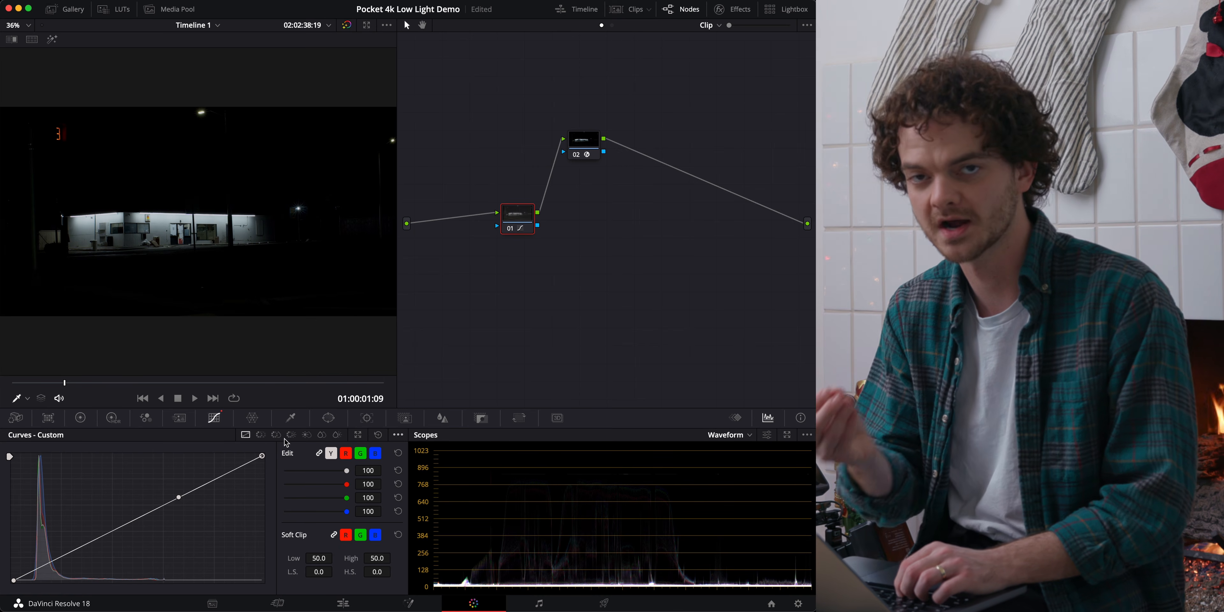
{"action": "left_click", "coordinate": [14, 581]}
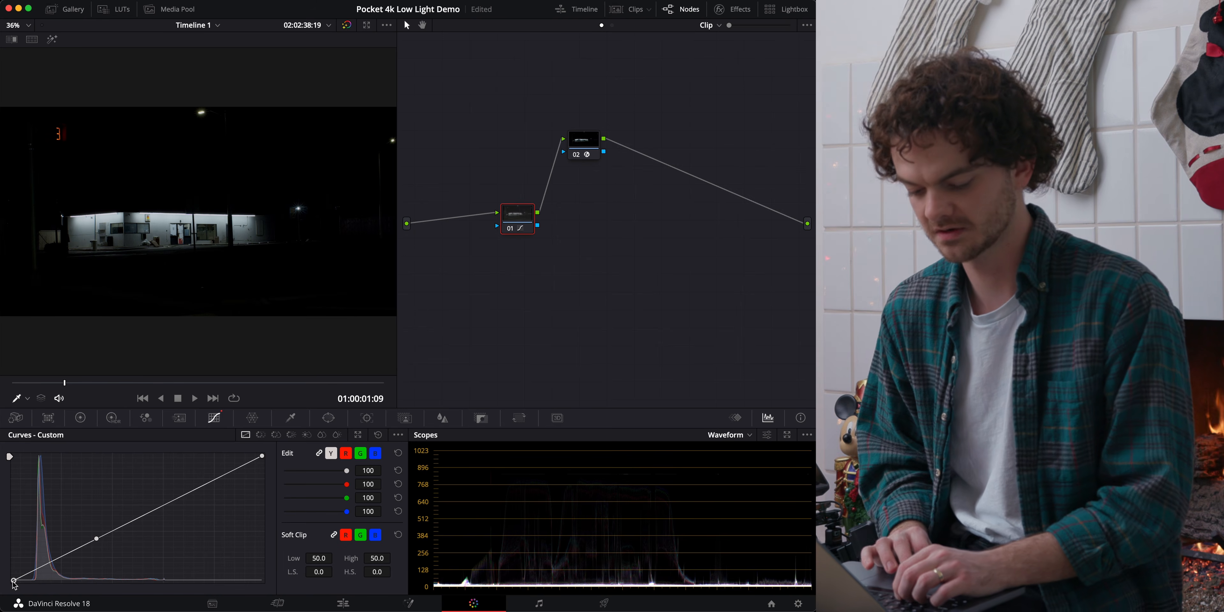
{"action": "left_click_drag", "start_coordinate": [13, 581], "coordinate": [10, 590]}
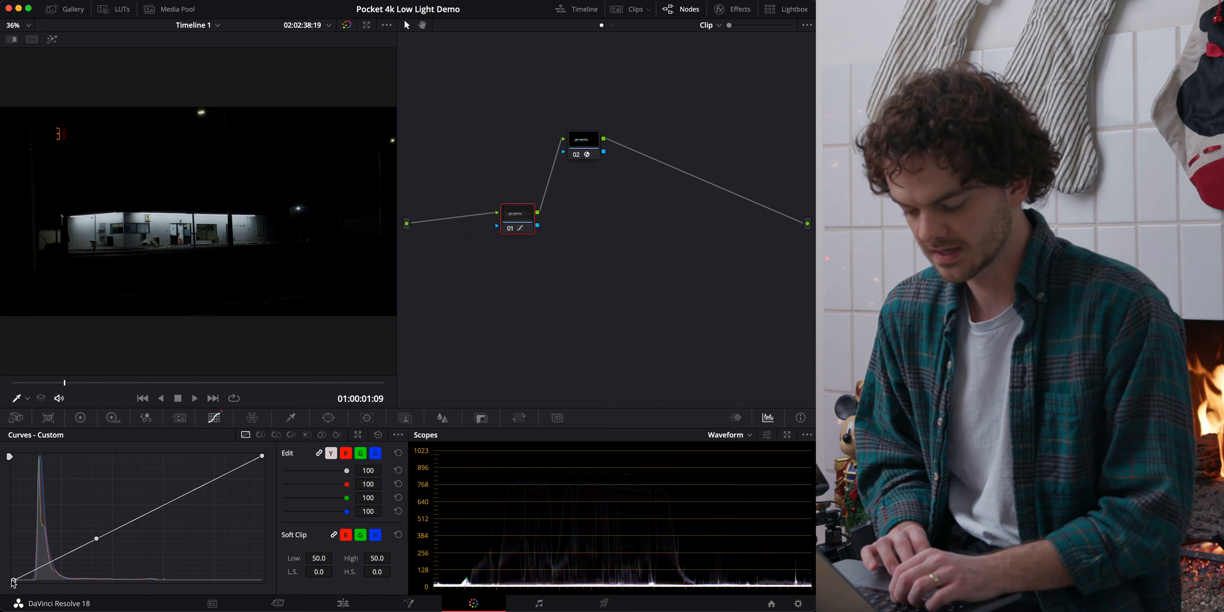
{"action": "left_click", "coordinate": [439, 586]}
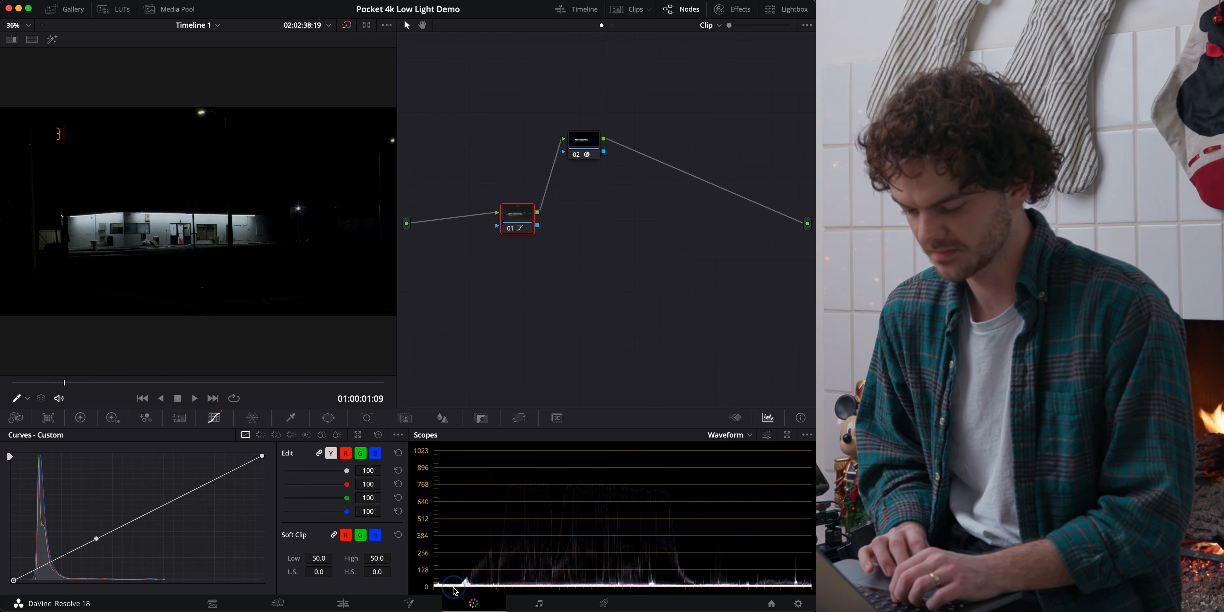
{"action": "left_click_drag", "start_coordinate": [13, 580], "coordinate": [13, 563]}
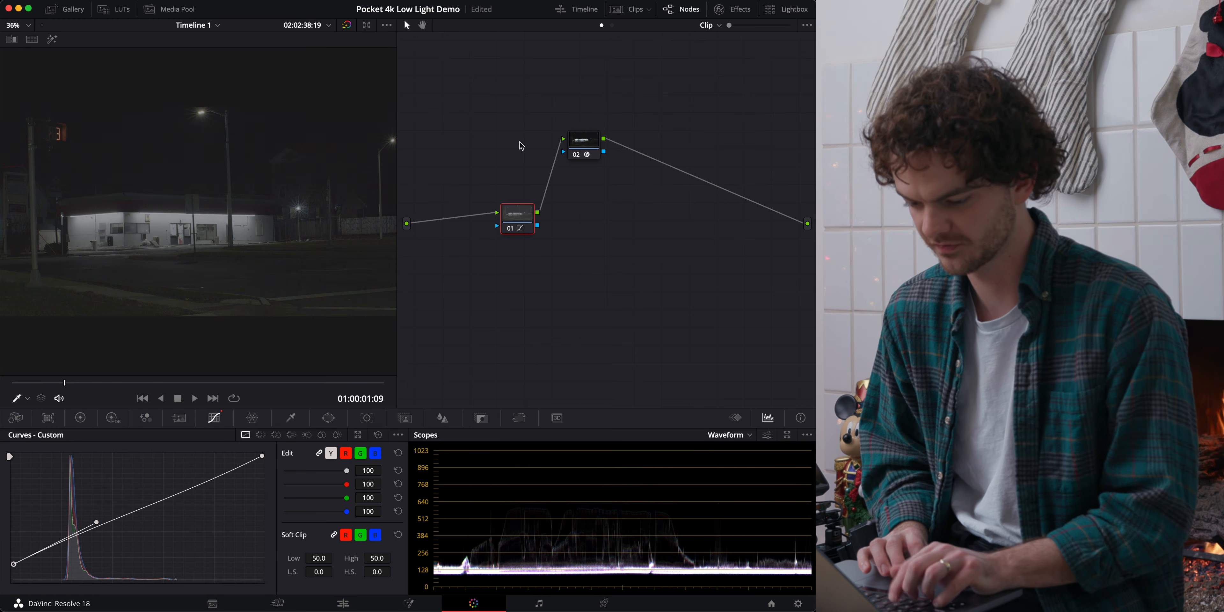
Compare the lifted shadows with the bypassed grade, both in close-up and full frame, and leave the grades on.
{"action": "key", "text": "shift+d"}
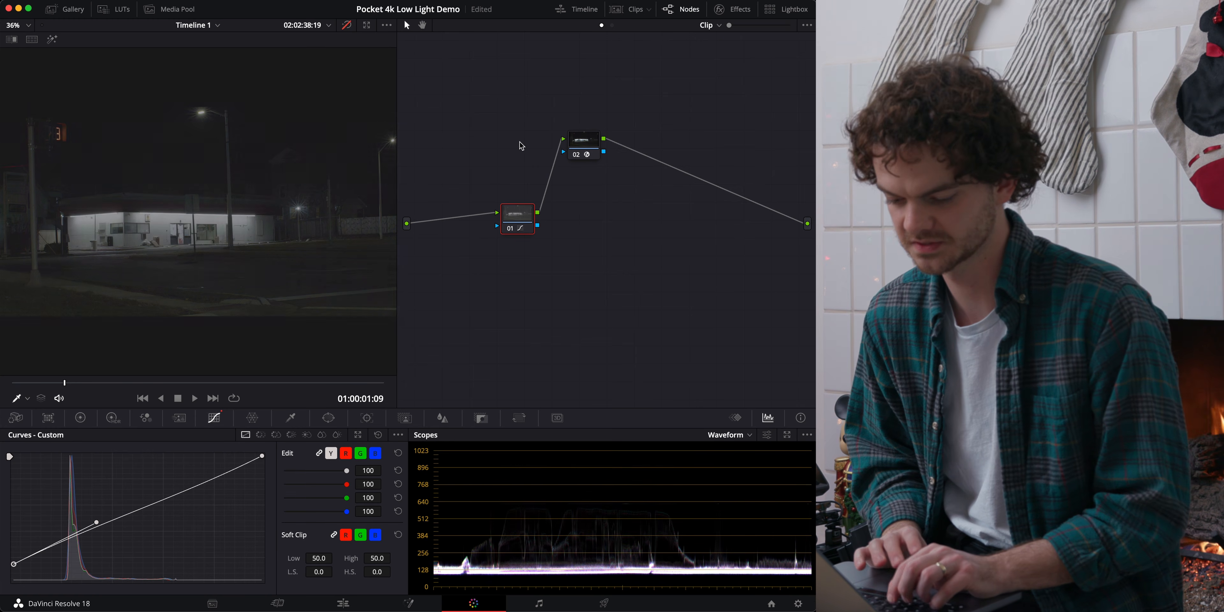
{"action": "key", "text": "shift+d"}
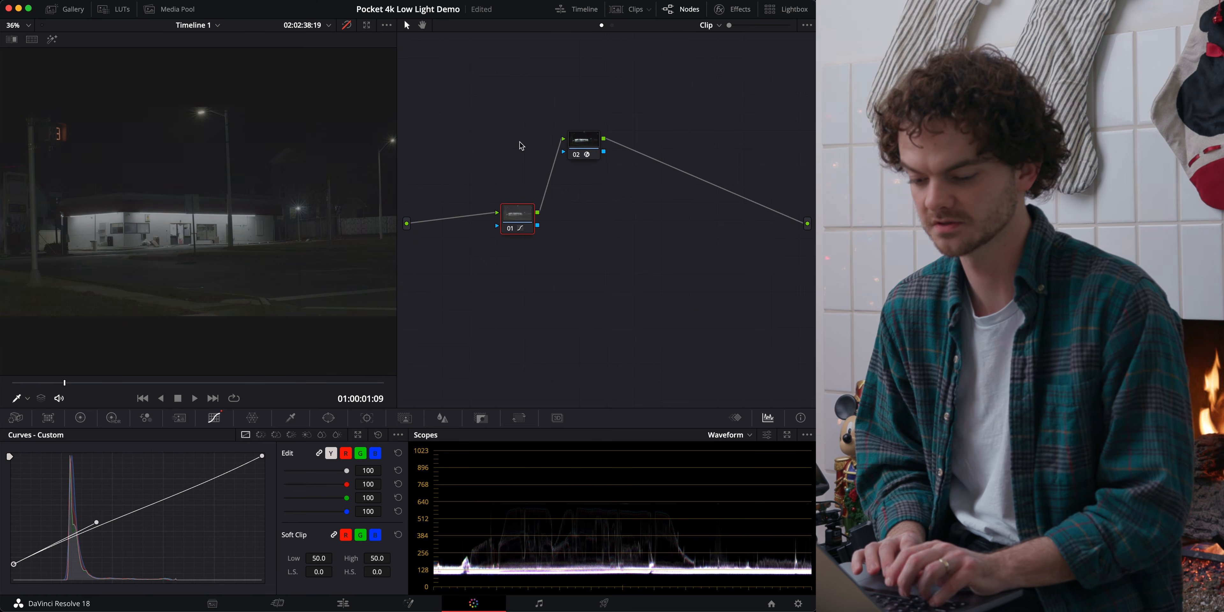
{"action": "scroll", "coordinate": [156, 116], "scroll_direction": "up", "scroll_amount": 5}
{"action": "key", "text": "shift+d"}
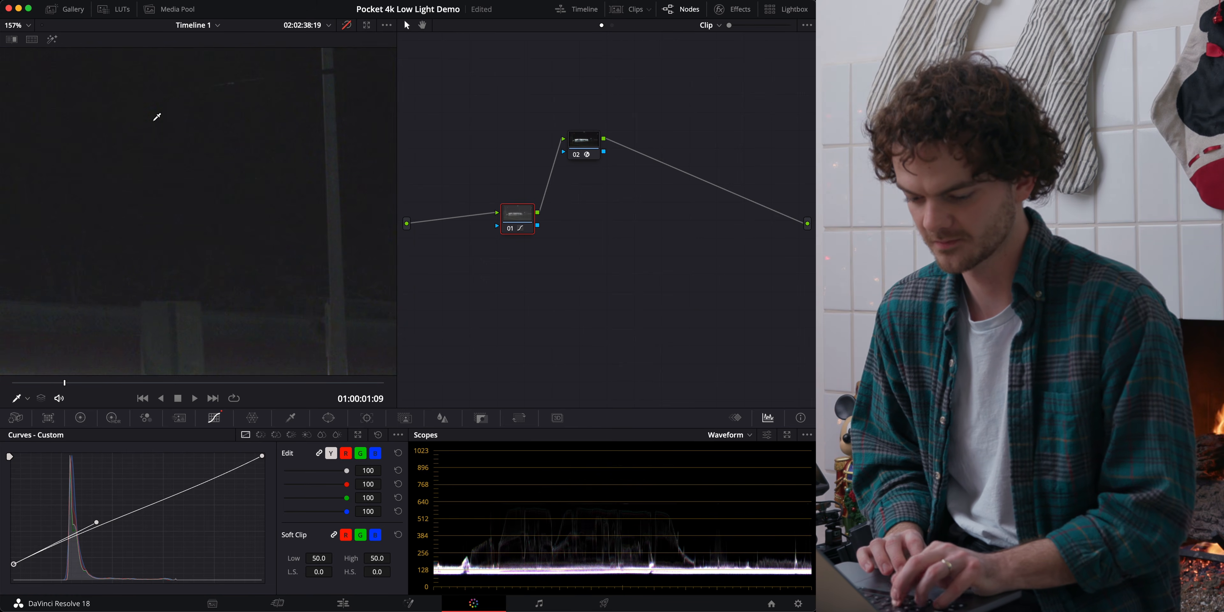
{"action": "key", "text": "shift+z"}
{"action": "key", "text": "shift+d"}
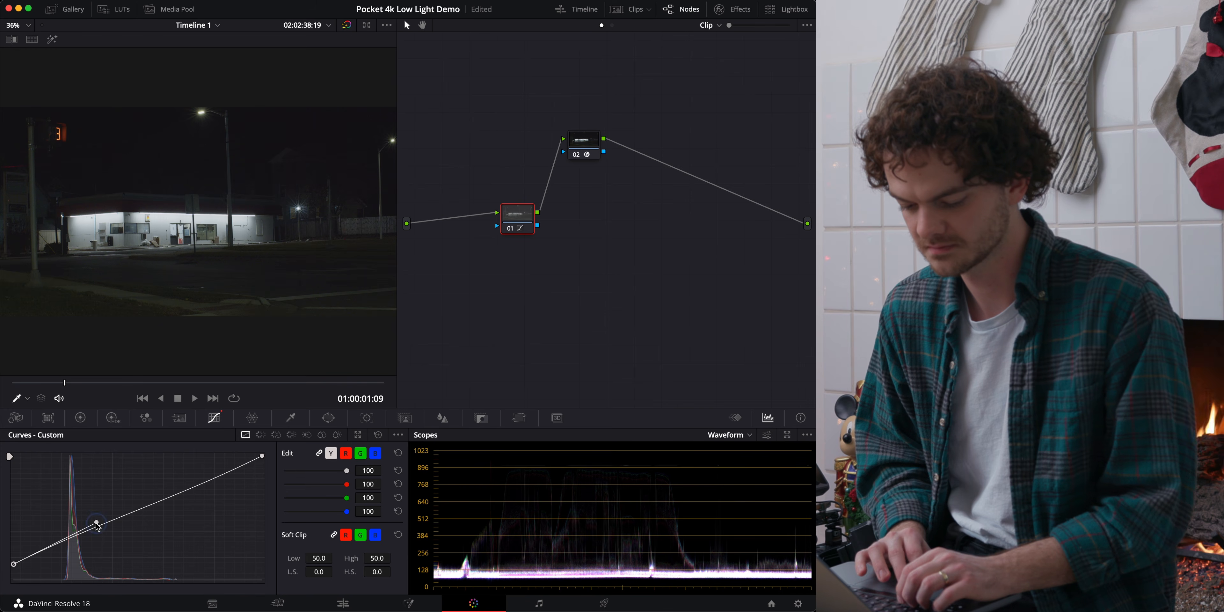
Pull the black point's handle down and outward to bow the lower curve, and raise the black point to about one sixth of the height.
{"action": "left_click_drag", "start_coordinate": [97, 523], "coordinate": [121, 543]}
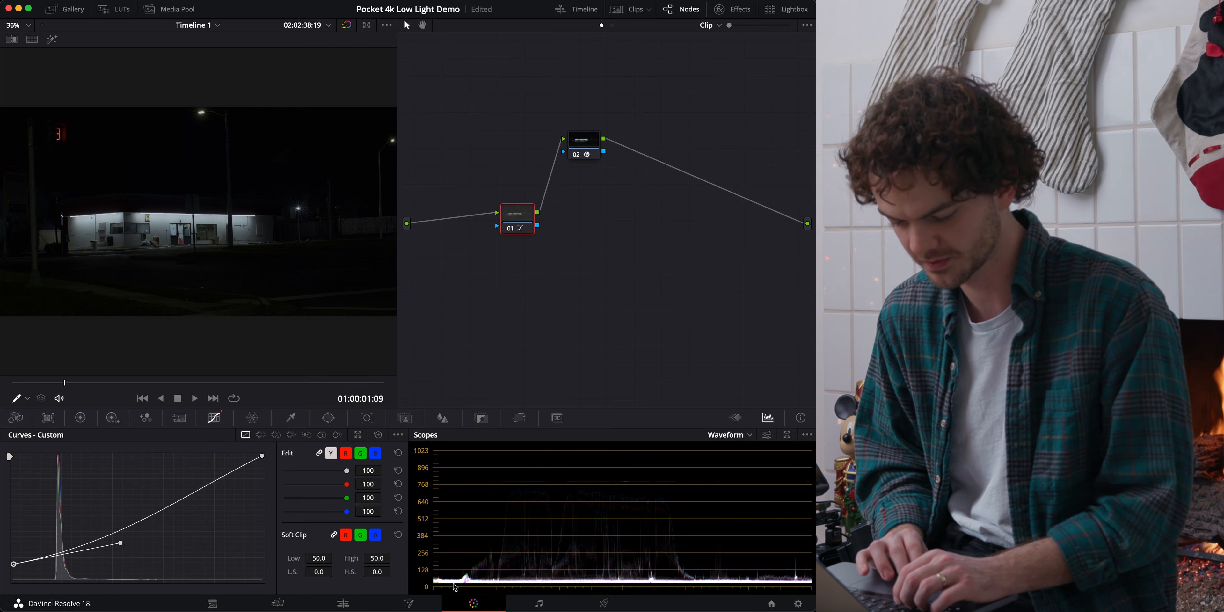
{"action": "left_click_drag", "start_coordinate": [14, 564], "coordinate": [15, 561]}
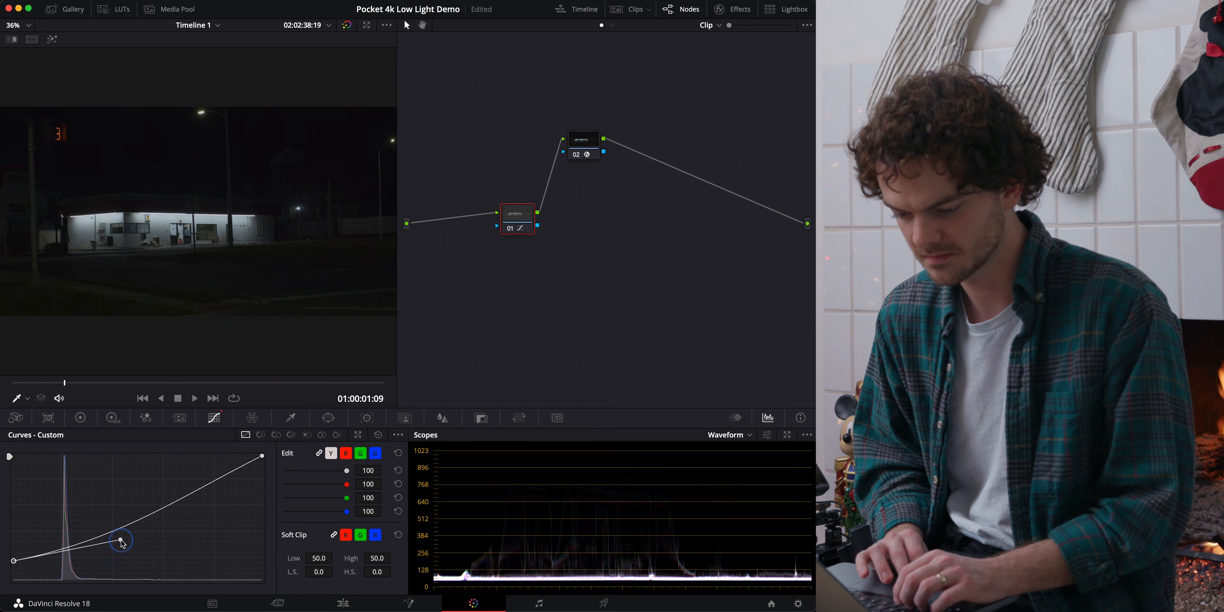
{"action": "left_click_drag", "start_coordinate": [122, 541], "coordinate": [136, 544]}
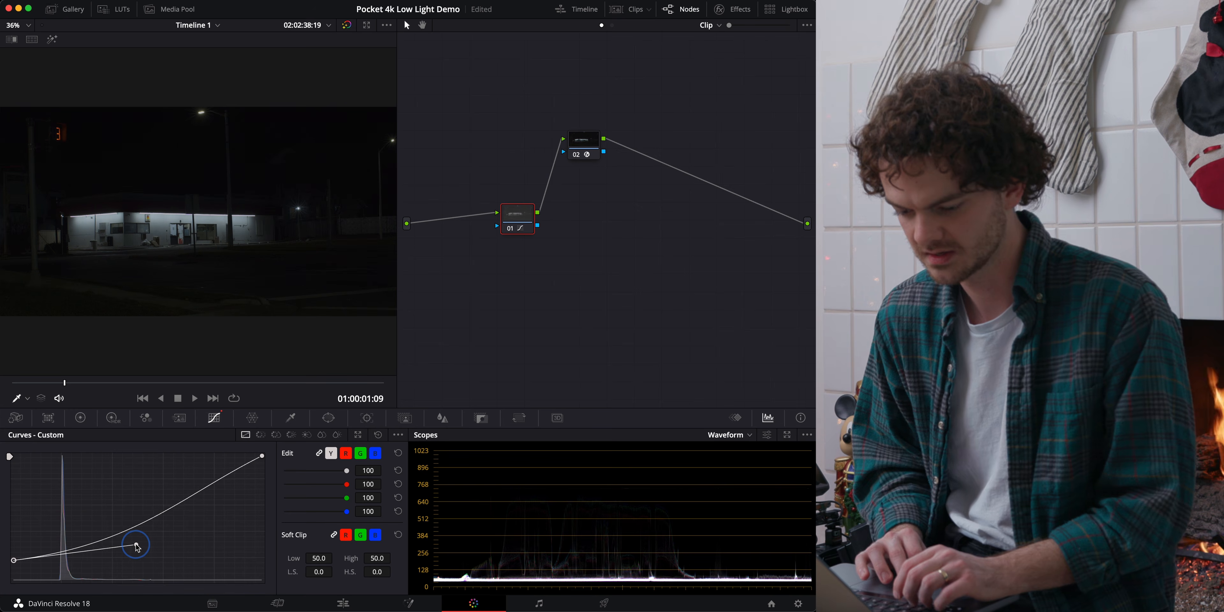
Increase the brightness of the waveform trace to its maximum in the scope's display settings.
{"action": "left_click", "coordinate": [770, 438]}
{"action": "left_click_drag", "start_coordinate": [762, 472], "coordinate": [801, 472]}
{"action": "left_click", "coordinate": [632, 352]}
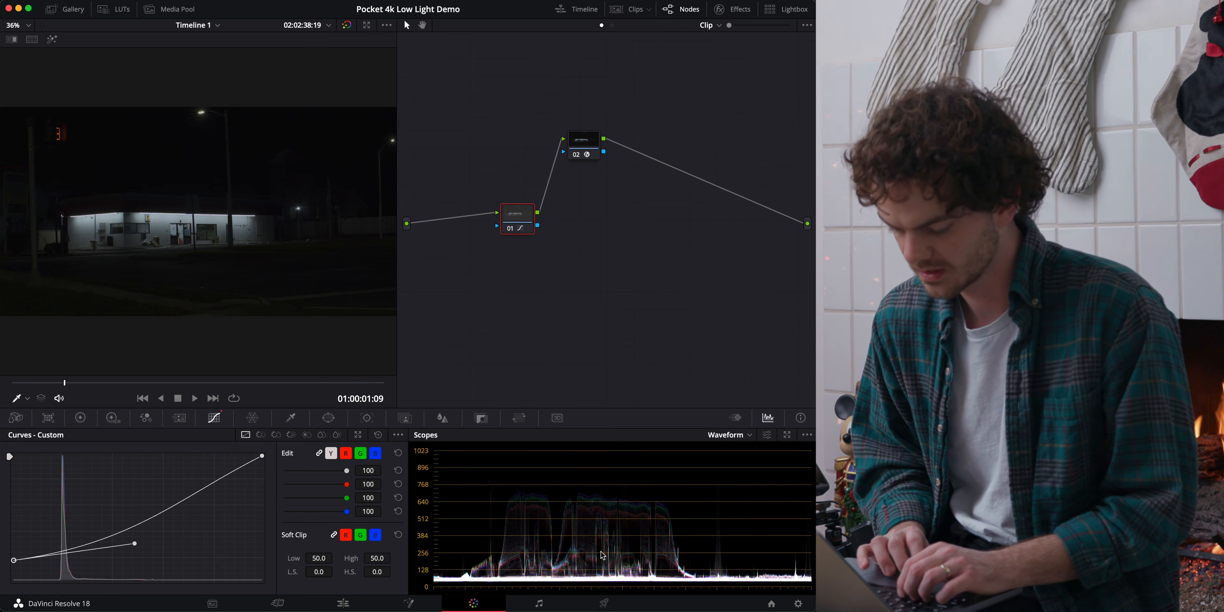
Balance the colour channels of the storefront highlights in Camera Raw with Color Temp 3711 and Tint 11, judging by the enlarged waveform.
{"action": "scroll", "coordinate": [634, 504], "scroll_direction": "up", "scroll_amount": 2}
{"action": "scroll", "coordinate": [635, 508], "scroll_direction": "up", "scroll_amount": 2}
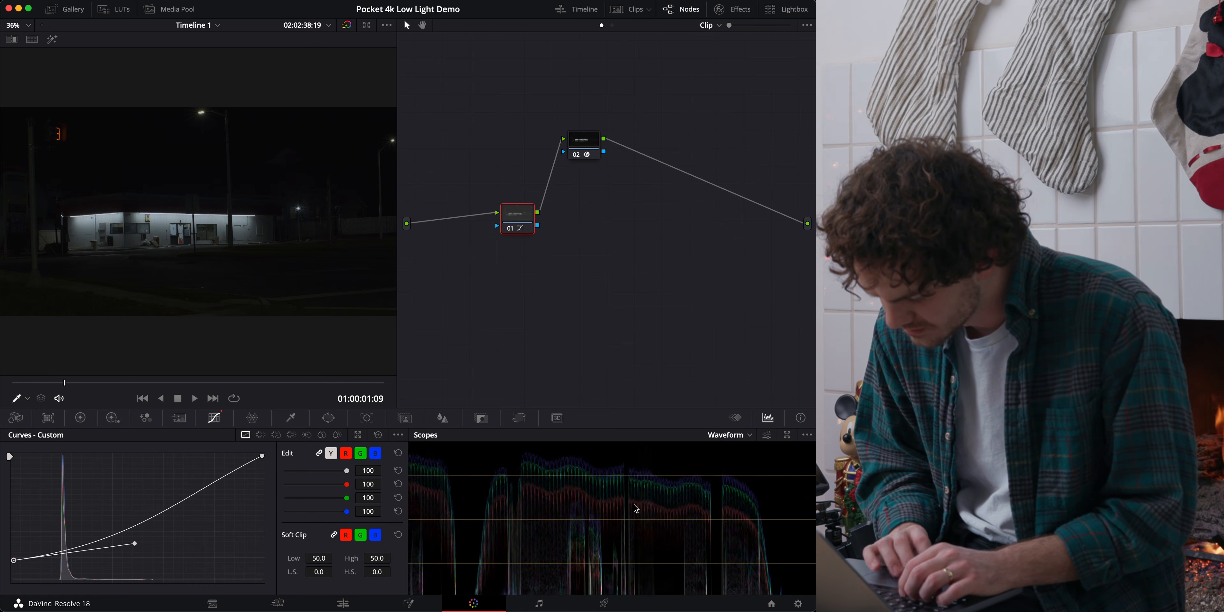
{"action": "left_click", "coordinate": [16, 417]}
{"action": "left_click_drag", "start_coordinate": [217, 453], "coordinate": [436, 489]}
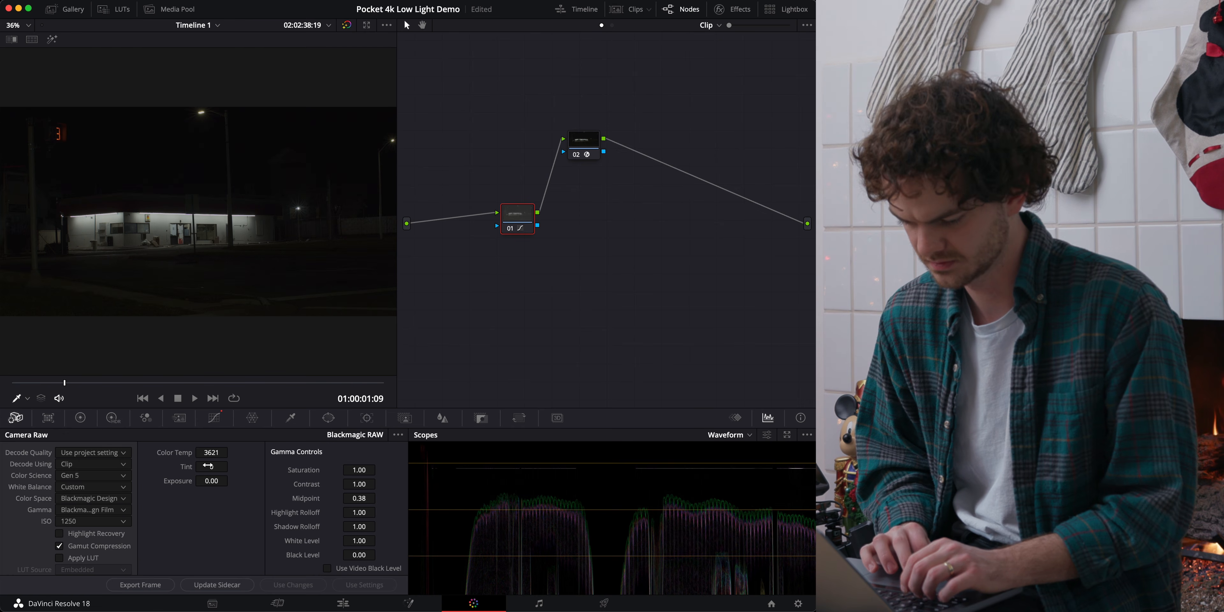
{"action": "left_click_drag", "start_coordinate": [208, 466], "coordinate": [212, 456]}
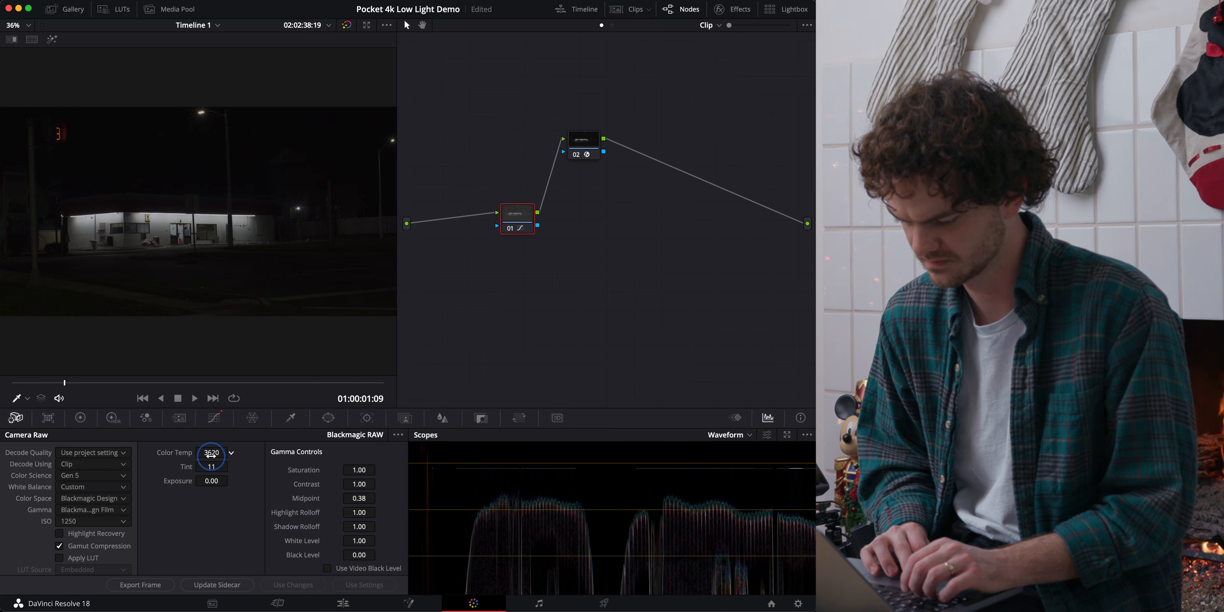
{"action": "scroll", "coordinate": [606, 562], "scroll_direction": "down", "scroll_amount": 5}
{"action": "scroll", "coordinate": [606, 561], "scroll_direction": "down", "scroll_amount": 5}
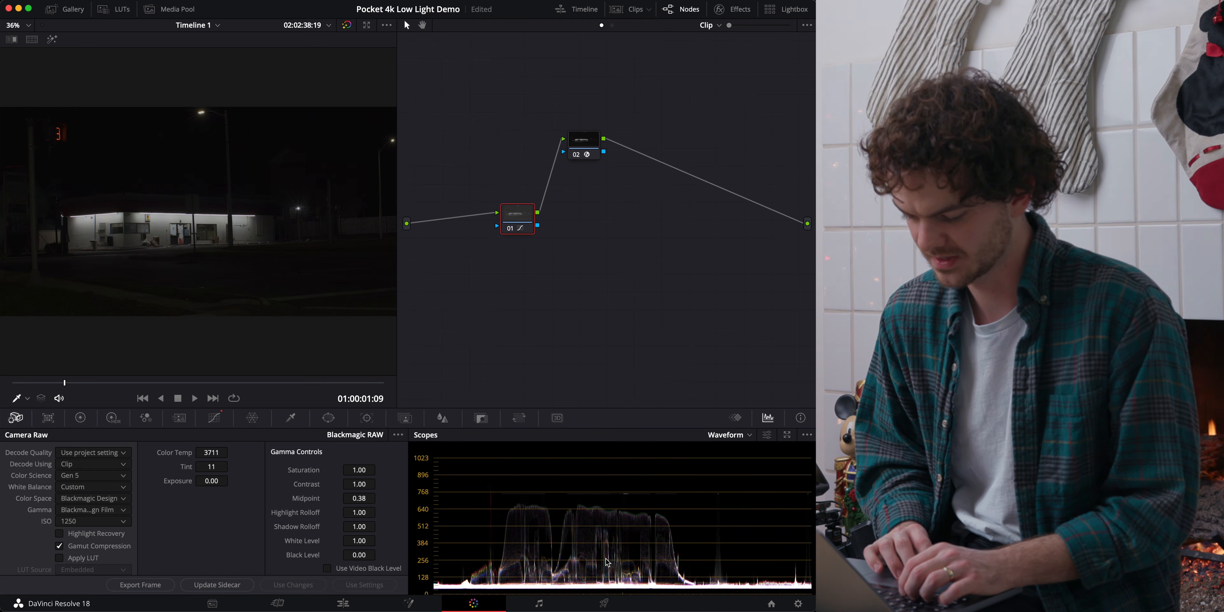
{"action": "scroll", "coordinate": [606, 561], "scroll_direction": "down", "scroll_amount": 2}
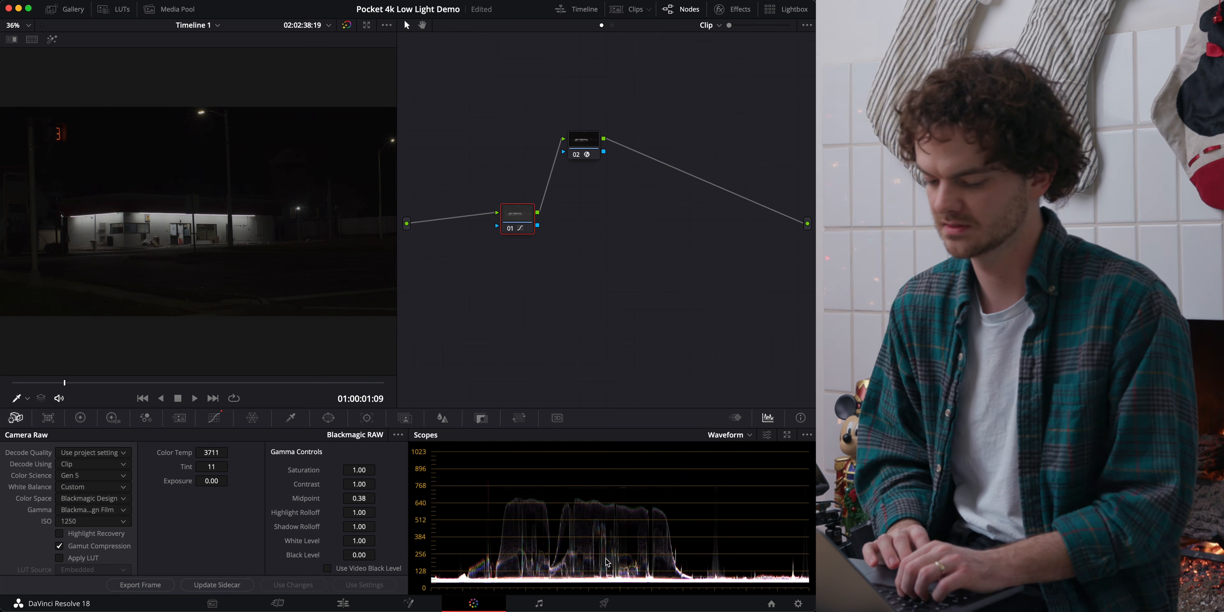
Move node 01's custom curve white point inward to about 80% of the graph's width and shift its handle outward to brighten the highlights.
{"action": "left_click", "coordinate": [214, 422]}
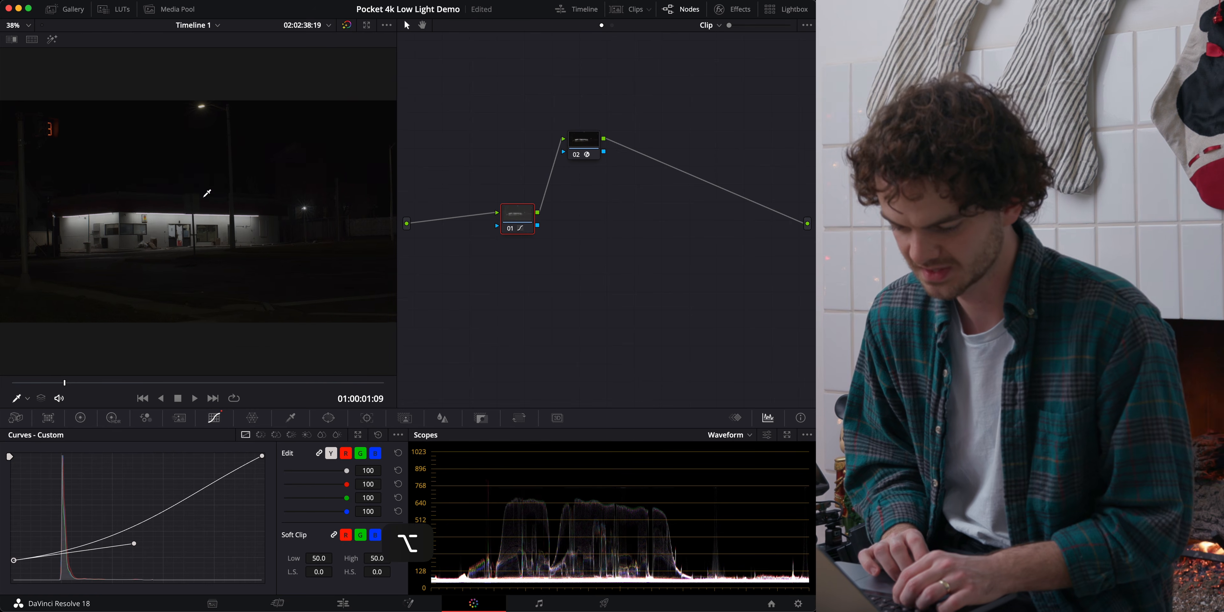
{"action": "scroll", "coordinate": [207, 193], "scroll_direction": "up", "scroll_amount": 3}
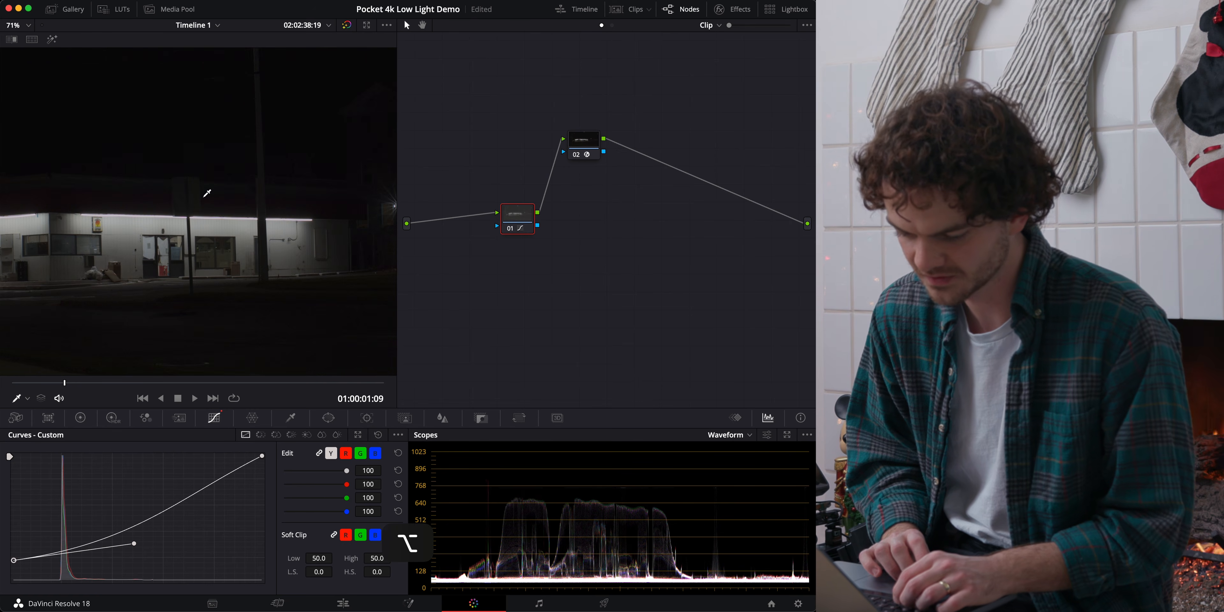
{"action": "left_click", "coordinate": [29, 25]}
{"action": "left_click", "coordinate": [28, 39]}
{"action": "left_click_drag", "start_coordinate": [262, 455], "coordinate": [262, 451]}
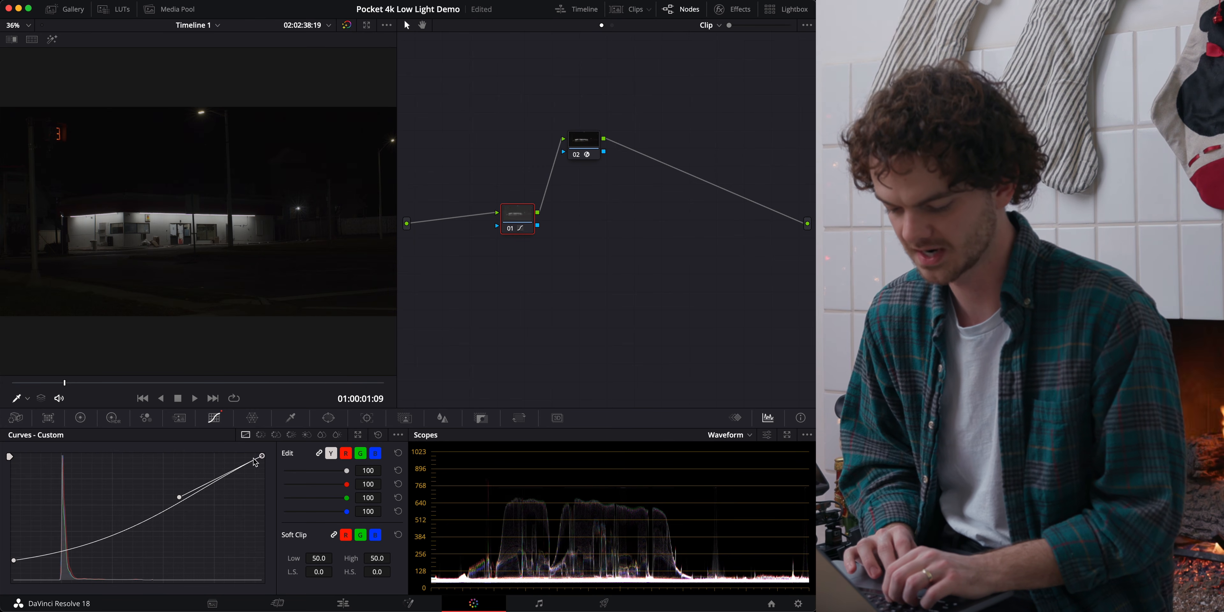
{"action": "left_click_drag", "start_coordinate": [261, 455], "coordinate": [224, 455]}
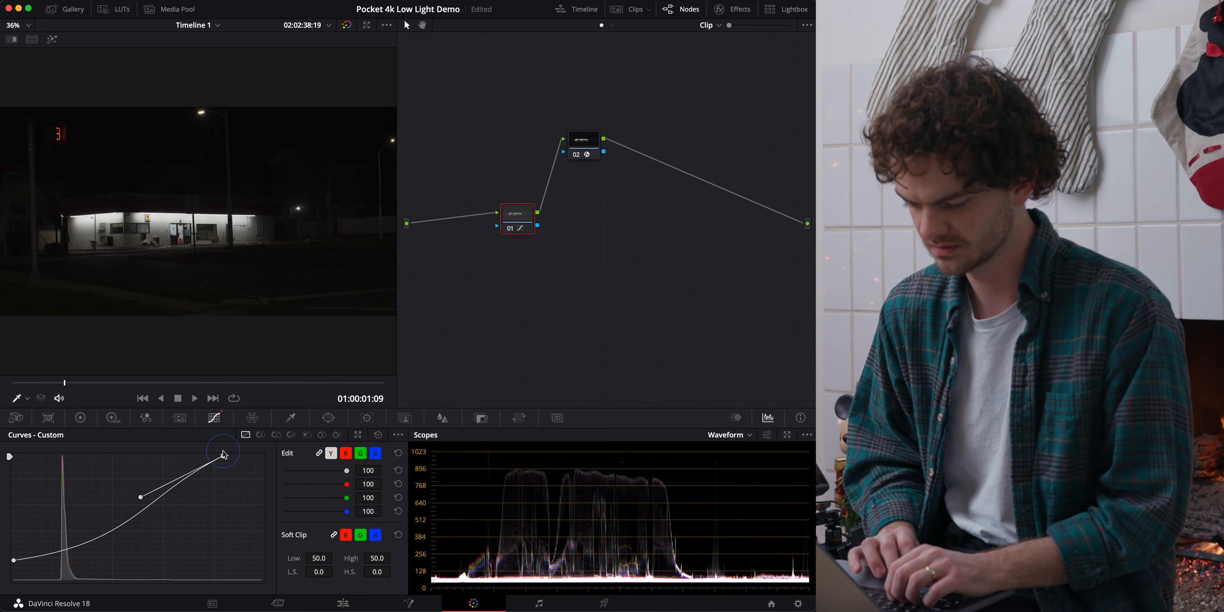
{"action": "left_click_drag", "start_coordinate": [144, 499], "coordinate": [174, 502]}
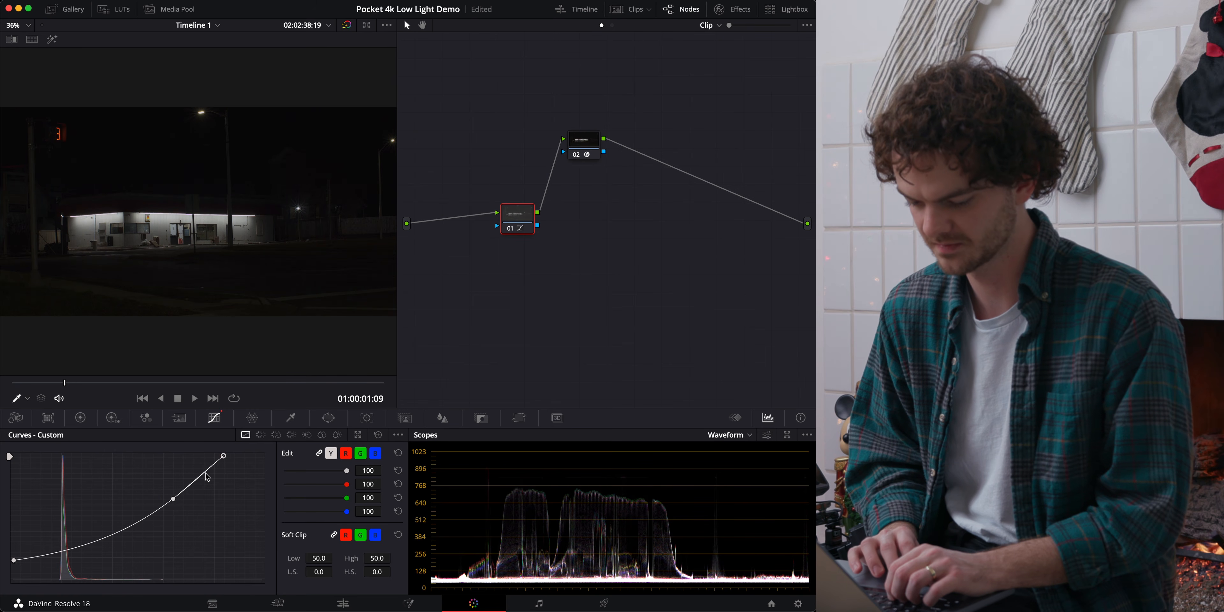
{"action": "left_click_drag", "start_coordinate": [223, 457], "coordinate": [204, 456]}
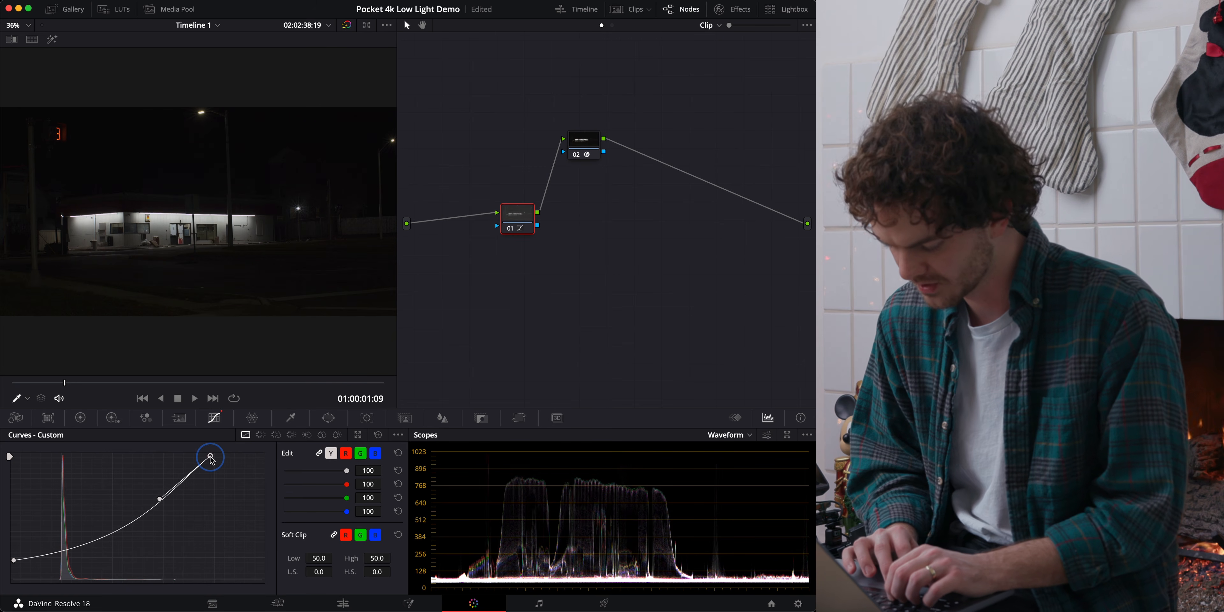
{"action": "mouse_move", "coordinate": [205, 460]}
{"action": "left_mouse_down"}
{"action": "mouse_move", "coordinate": [187, 457]}
{"action": "mouse_move", "coordinate": [212, 455]}
{"action": "left_mouse_up"}
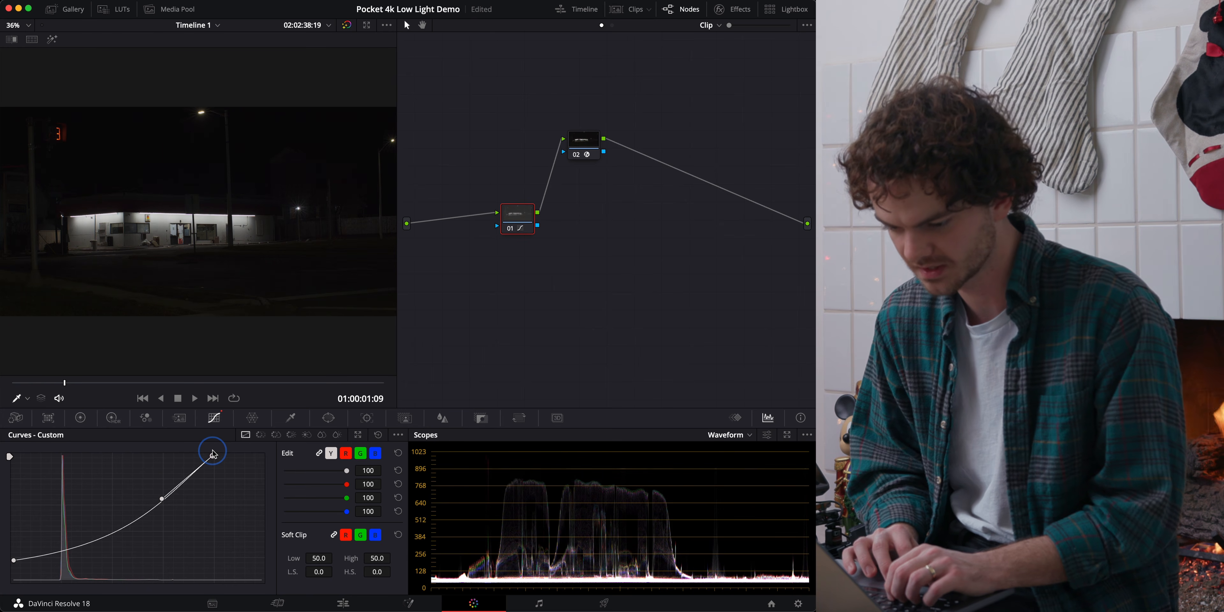
Move node 01's custom curve white point inward to about three quarters of the graph's width and reshape its handle to brighten the highlights.
{"action": "left_click_drag", "start_coordinate": [157, 498], "coordinate": [165, 501]}
{"action": "left_click_drag", "start_coordinate": [215, 461], "coordinate": [205, 460]}
{"action": "left_click_drag", "start_coordinate": [156, 503], "coordinate": [154, 505]}
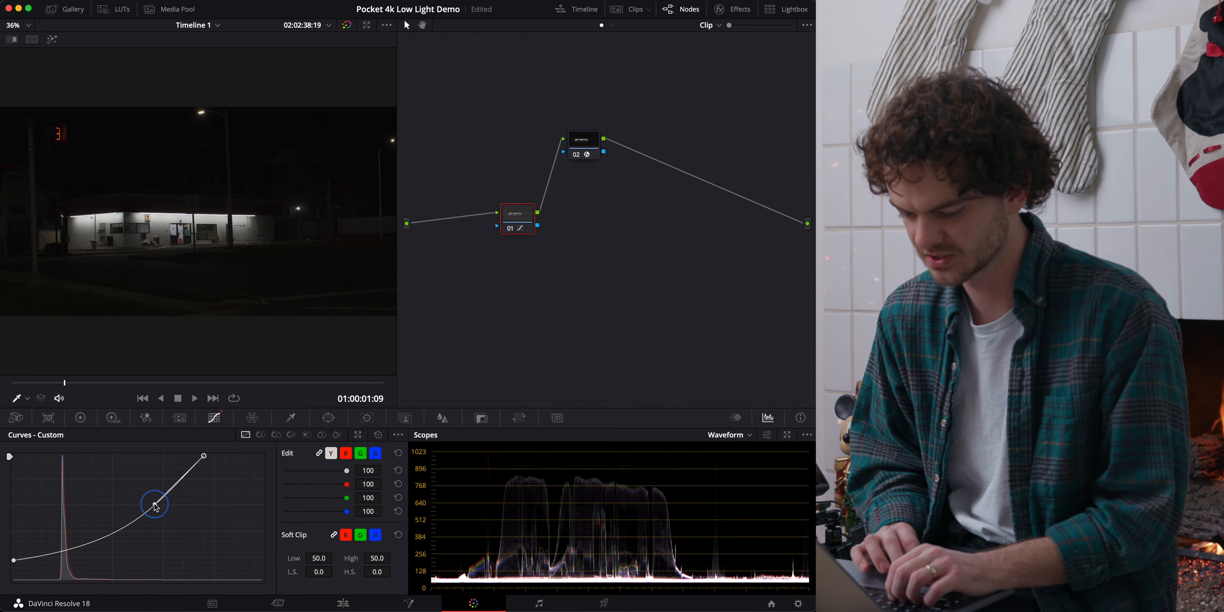
{"action": "left_click", "coordinate": [203, 456]}
{"action": "left_click_drag", "start_coordinate": [203, 458], "coordinate": [200, 458]}
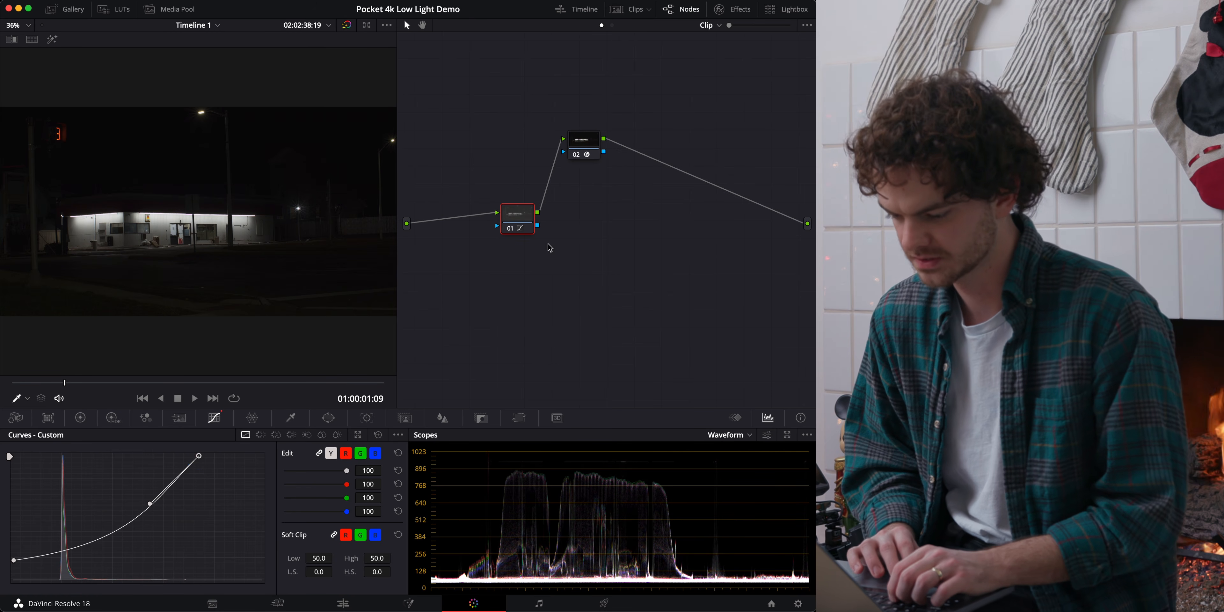
Compare the image with node 01 off and on, and examine the zoomed storefront and dark foreground with the whole grade bypassed and restored.
{"action": "left_click", "coordinate": [510, 229]}
{"action": "left_click", "coordinate": [510, 229]}
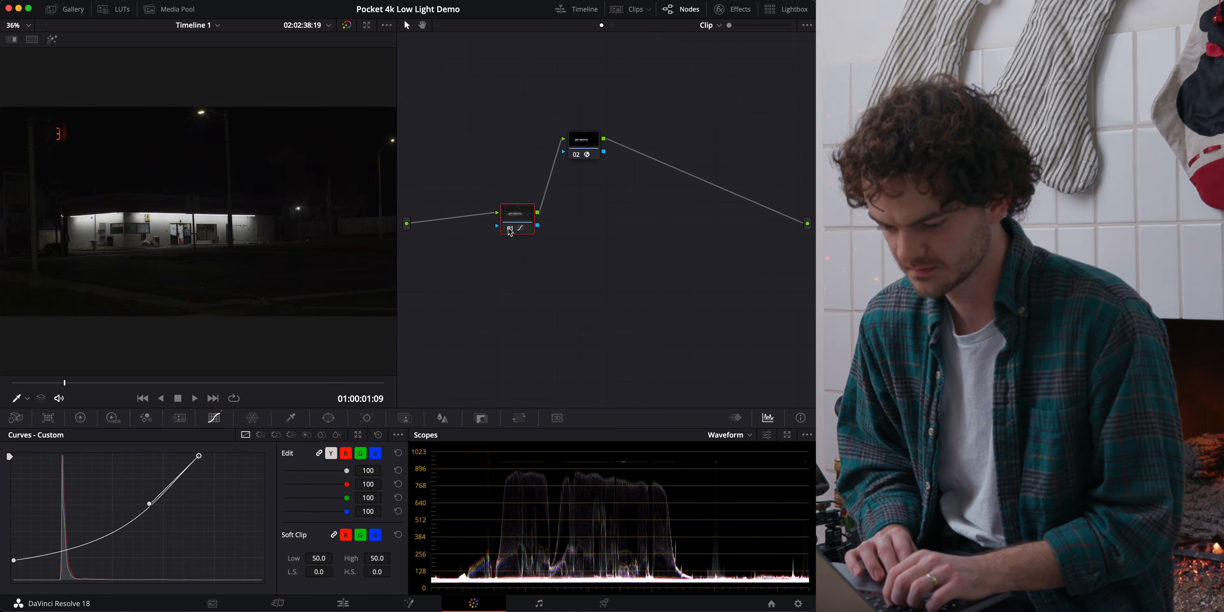
{"action": "left_click", "coordinate": [510, 229]}
{"action": "left_click", "coordinate": [510, 229]}
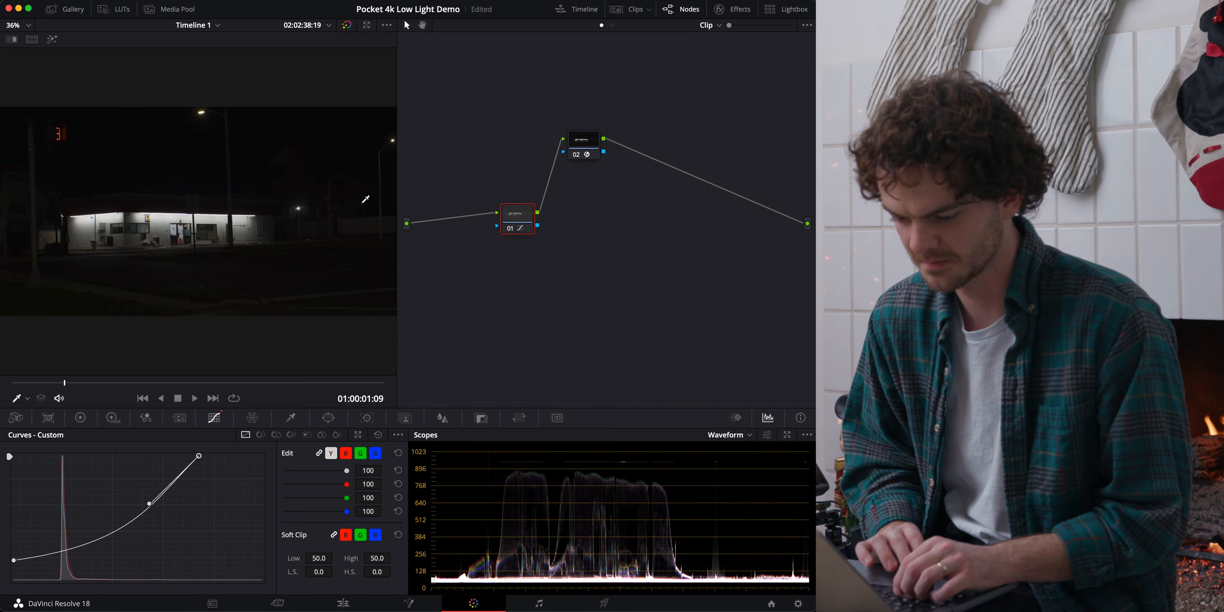
{"action": "scroll", "coordinate": [205, 169], "scroll_direction": "up", "scroll_amount": 8}
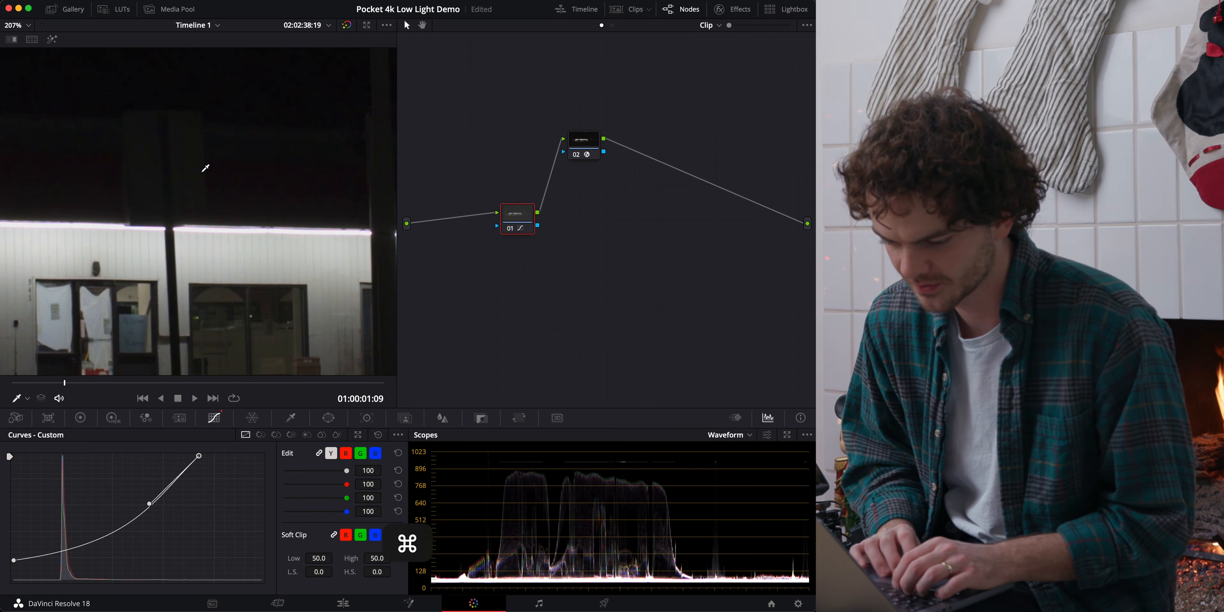
{"action": "scroll", "coordinate": [205, 168], "scroll_direction": "up", "scroll_amount": 4}
{"action": "scroll", "coordinate": [204, 169], "scroll_direction": "down", "scroll_amount": 10}
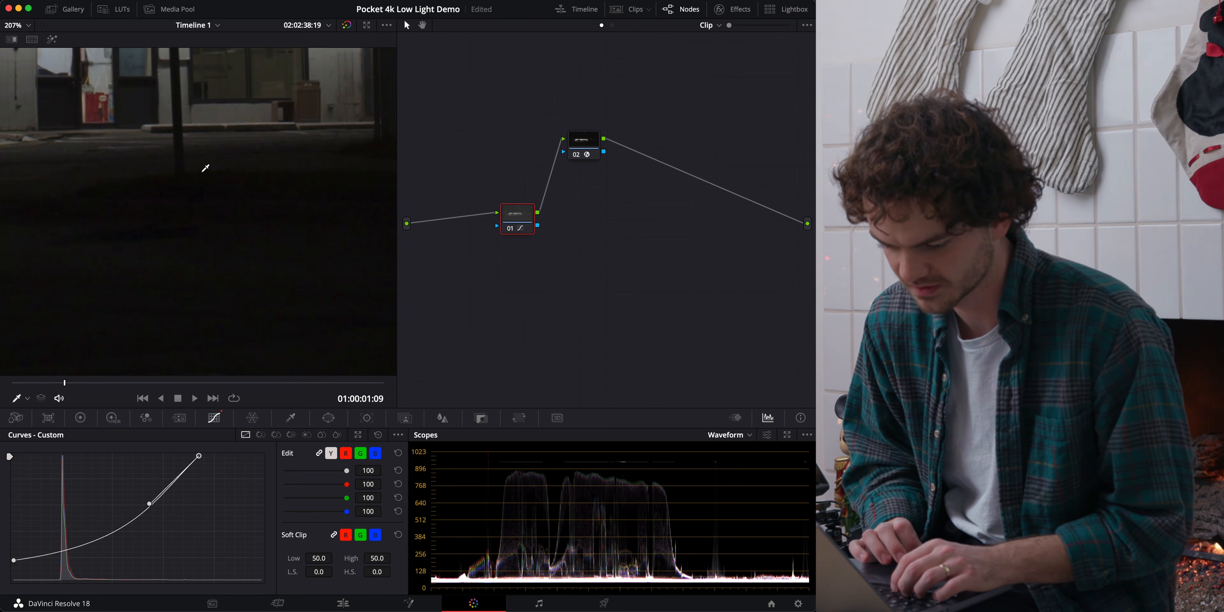
{"action": "scroll", "coordinate": [205, 168], "scroll_direction": "down", "scroll_amount": 5}
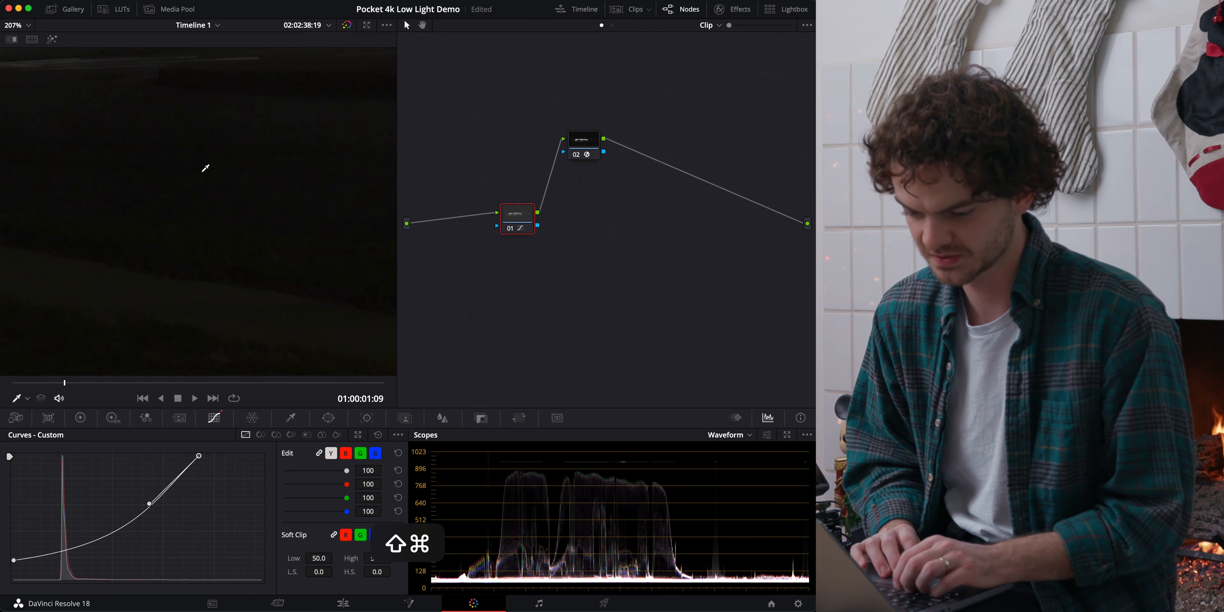
{"action": "scroll", "coordinate": [205, 168], "scroll_direction": "up", "scroll_amount": 4}
{"action": "scroll", "coordinate": [205, 169], "scroll_direction": "up", "scroll_amount": 3}
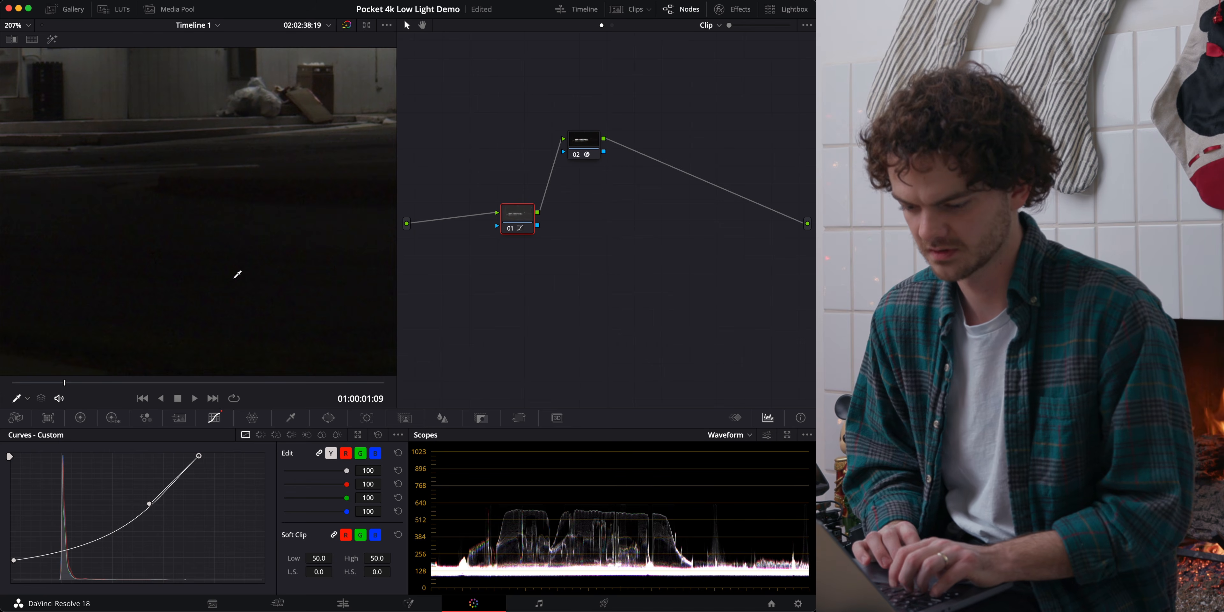
{"action": "key", "text": "shift+d"}
{"action": "key", "text": "shift+d"}
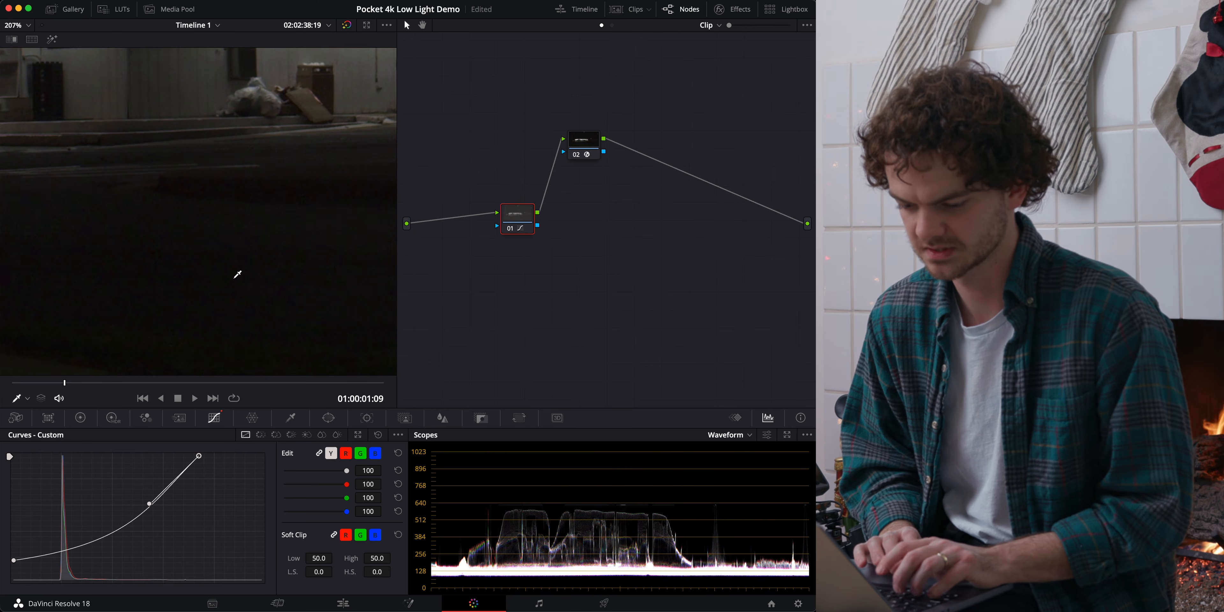
{"action": "key", "text": "shift+d"}
{"action": "key", "text": "shift+d"}
{"action": "key", "text": "shift+z"}
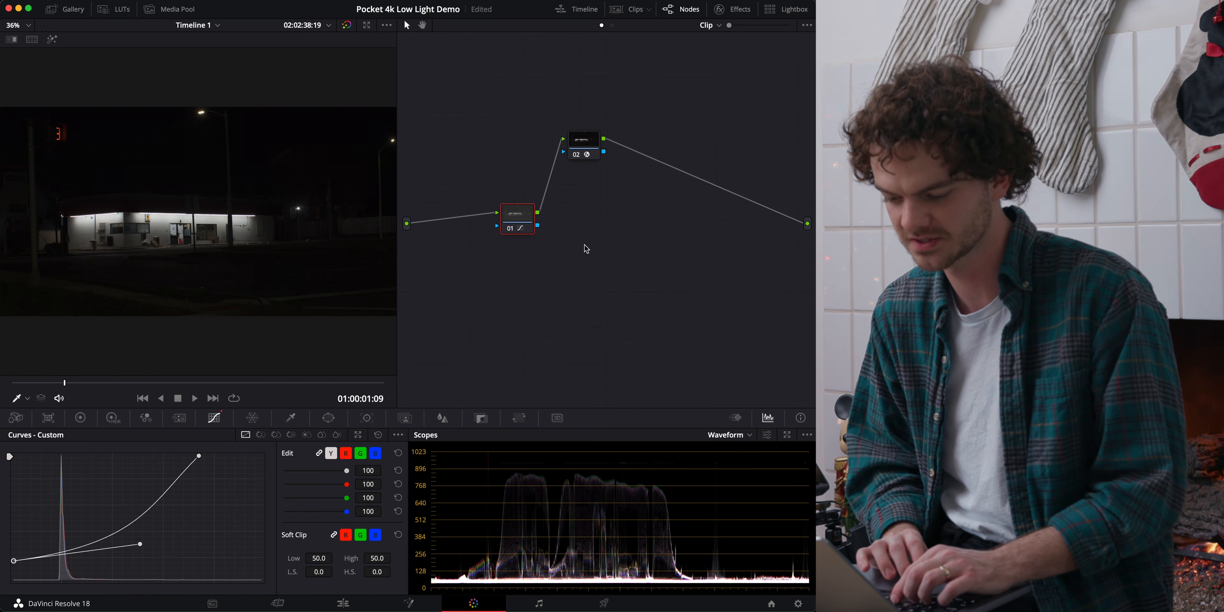
Check the graded frame full screen, and compare noise in the zoomed dark foreground with the grade bypassed and active.
{"action": "key", "text": "super+f"}
{"action": "key", "text": "Escape"}
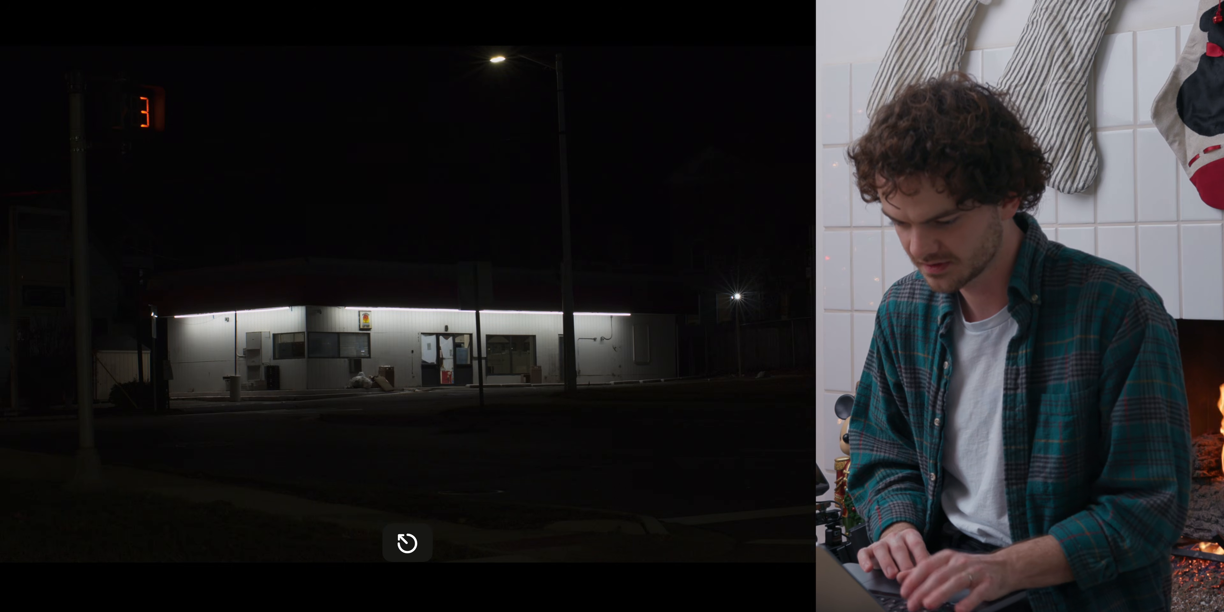
{"action": "scroll", "coordinate": [224, 182], "scroll_direction": "up", "scroll_amount": 10}
{"action": "scroll", "coordinate": [225, 182], "scroll_direction": "down", "scroll_amount": 10}
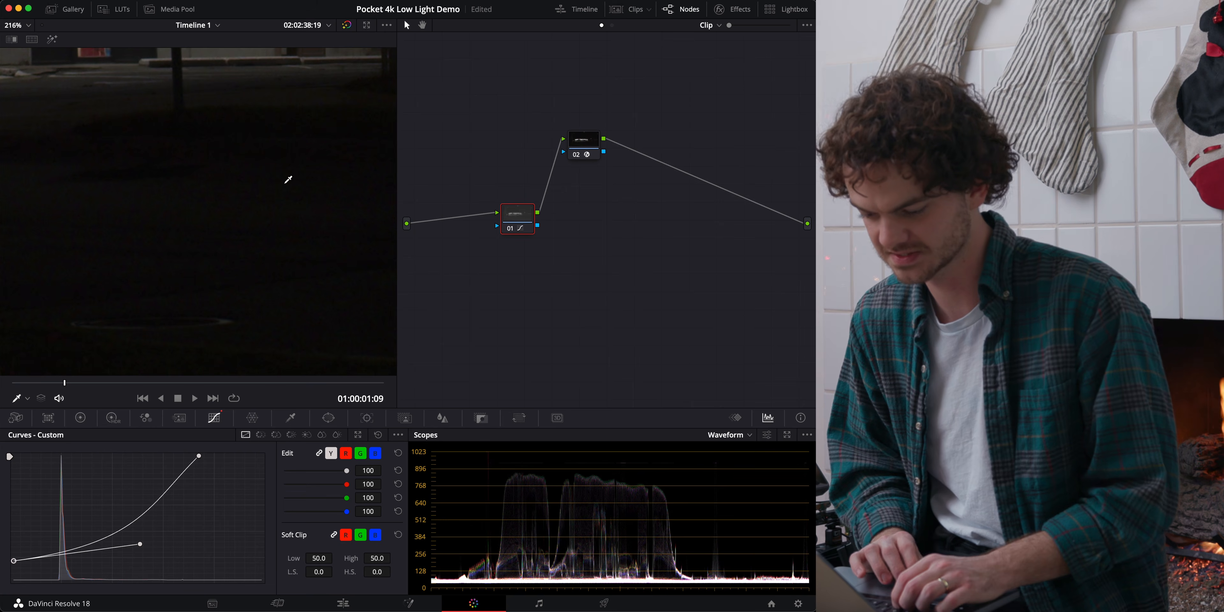
{"action": "key", "text": "shift+d"}
{"action": "key", "text": "shift+d"}
{"action": "key", "text": "shift+d"}
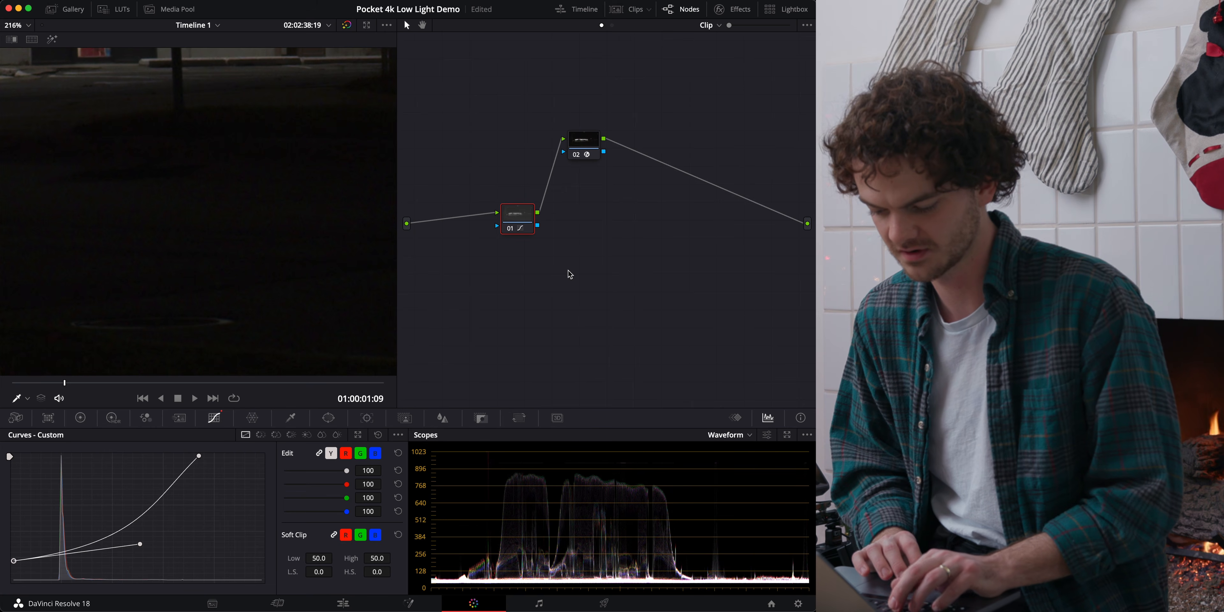
{"action": "key", "text": "shift+d"}
Move the playhead to 01:00:01:22 and fit the whole frame in the viewer.
{"action": "left_click", "coordinate": [86, 382]}
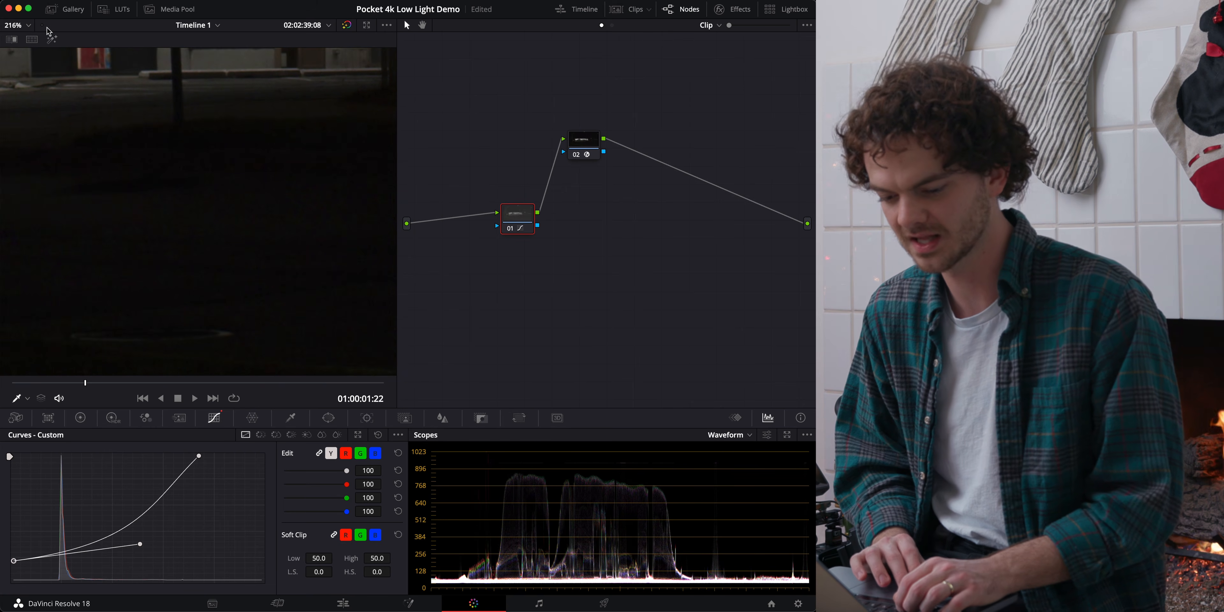
{"action": "left_click", "coordinate": [19, 25]}
{"action": "left_click", "coordinate": [29, 38]}
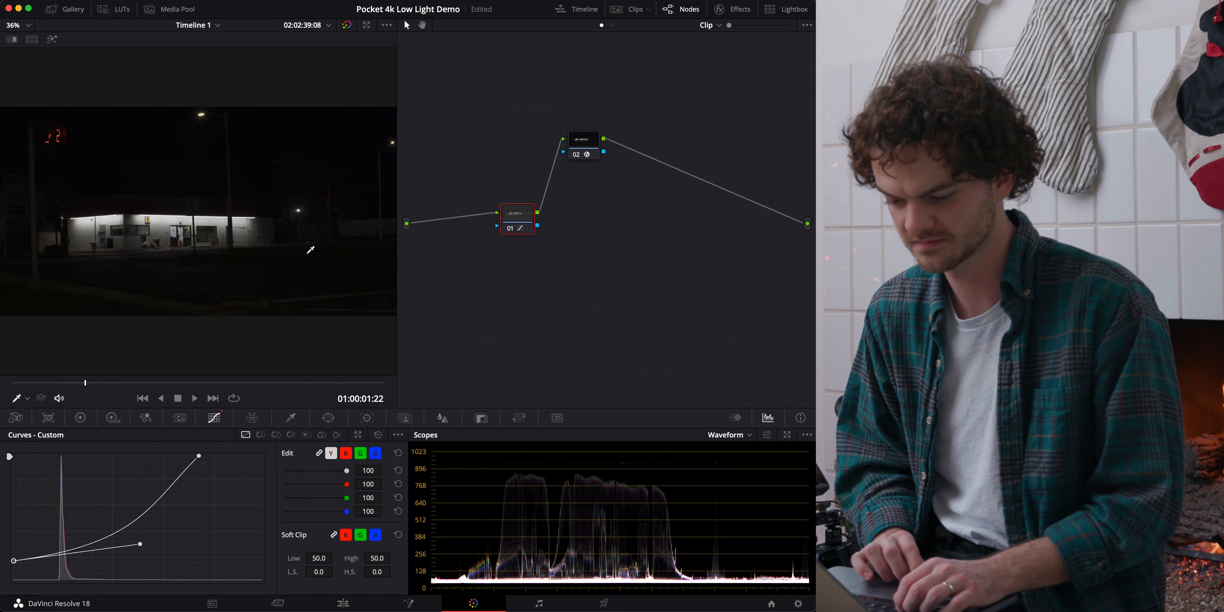
Bypass the grade, add a serial node before the curves node, and set its unlinked spatial noise reduction Chroma threshold to 10.0.
{"action": "key", "text": "shift+d"}
{"action": "key", "text": "shift+s"}
{"action": "left_click", "coordinate": [178, 417]}
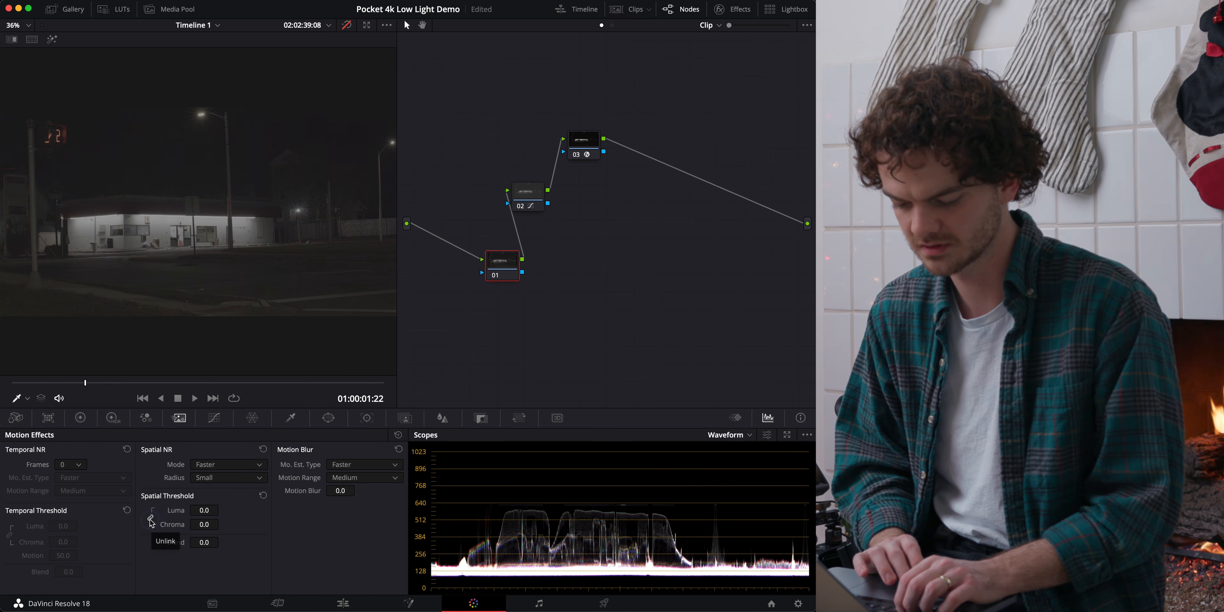
{"action": "left_click_drag", "start_coordinate": [216, 525], "coordinate": [231, 526]}
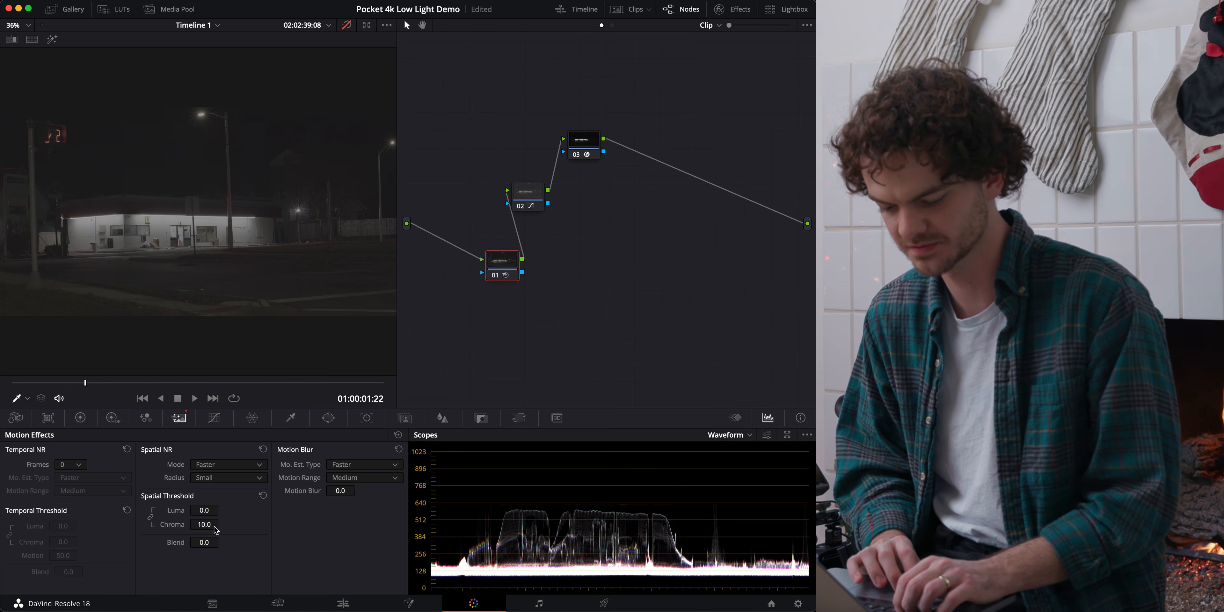
Set the new node's temporal noise reduction to 1 frame with an unlinked Luma threshold of 10.0.
{"action": "left_click", "coordinate": [78, 465]}
{"action": "left_click", "coordinate": [66, 491]}
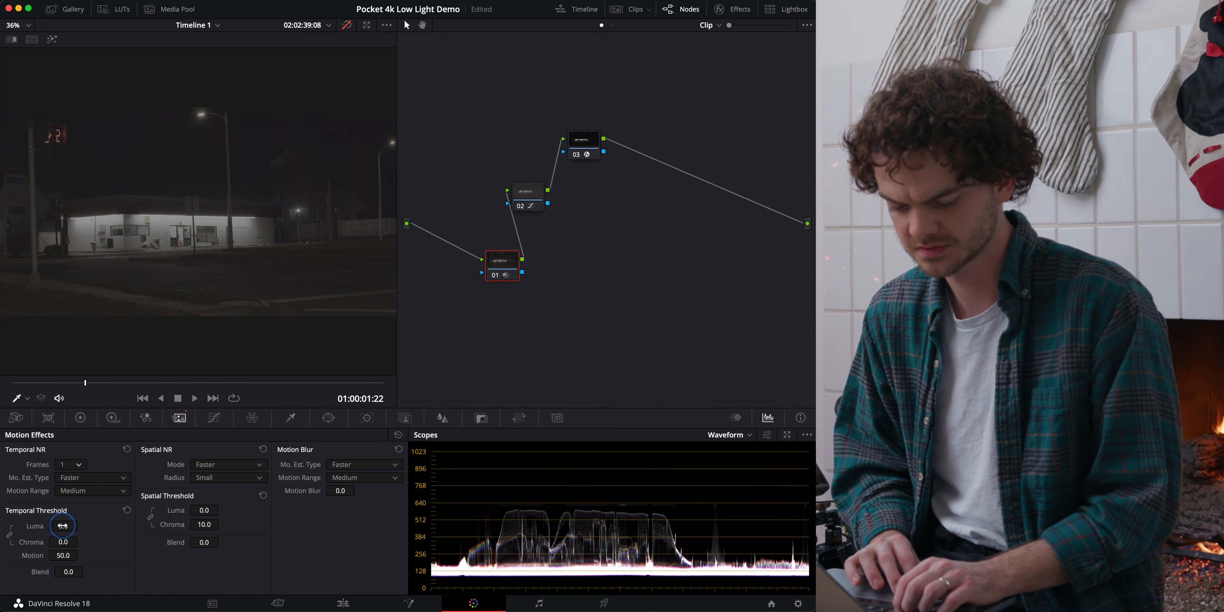
{"action": "left_click_drag", "start_coordinate": [62, 526], "coordinate": [91, 528]}
Disable nodes 02 and 03 and compare the zoomed shadow noise with node 01's noise reduction off and on.
{"action": "key", "text": "shift+d"}
{"action": "left_click_drag", "start_coordinate": [622, 103], "coordinate": [539, 172]}
{"action": "key", "text": "super+d"}
{"action": "left_click", "coordinate": [504, 267]}
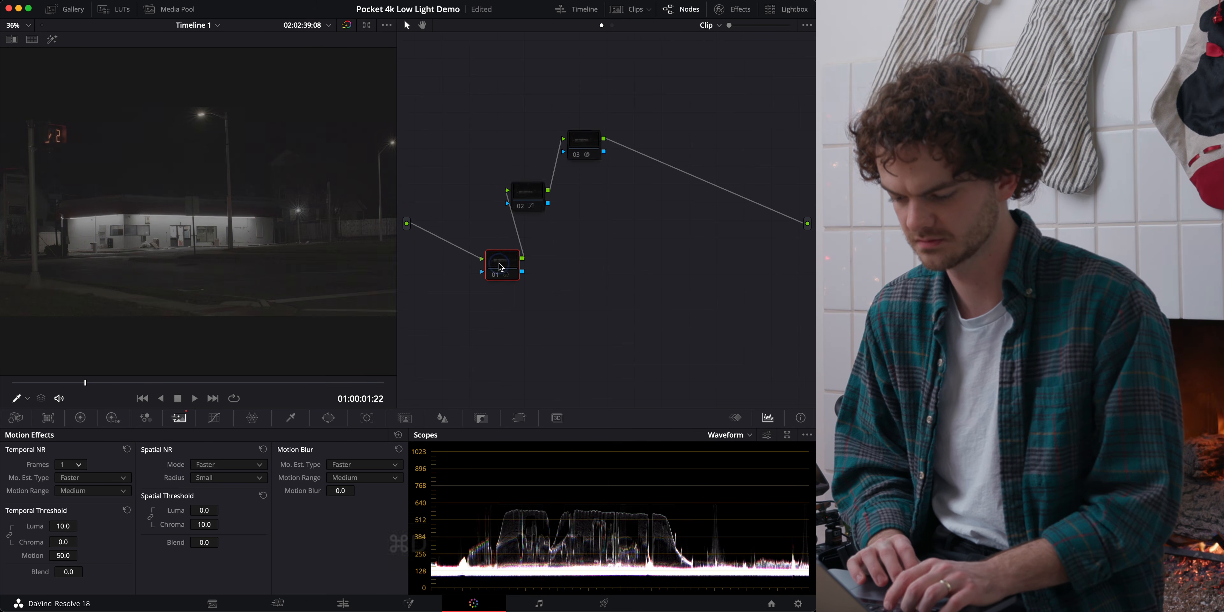
{"action": "key", "text": "super+d"}
{"action": "scroll", "coordinate": [192, 183], "scroll_direction": "up", "scroll_amount": 3}
{"action": "scroll", "coordinate": [192, 180], "scroll_direction": "up", "scroll_amount": 8}
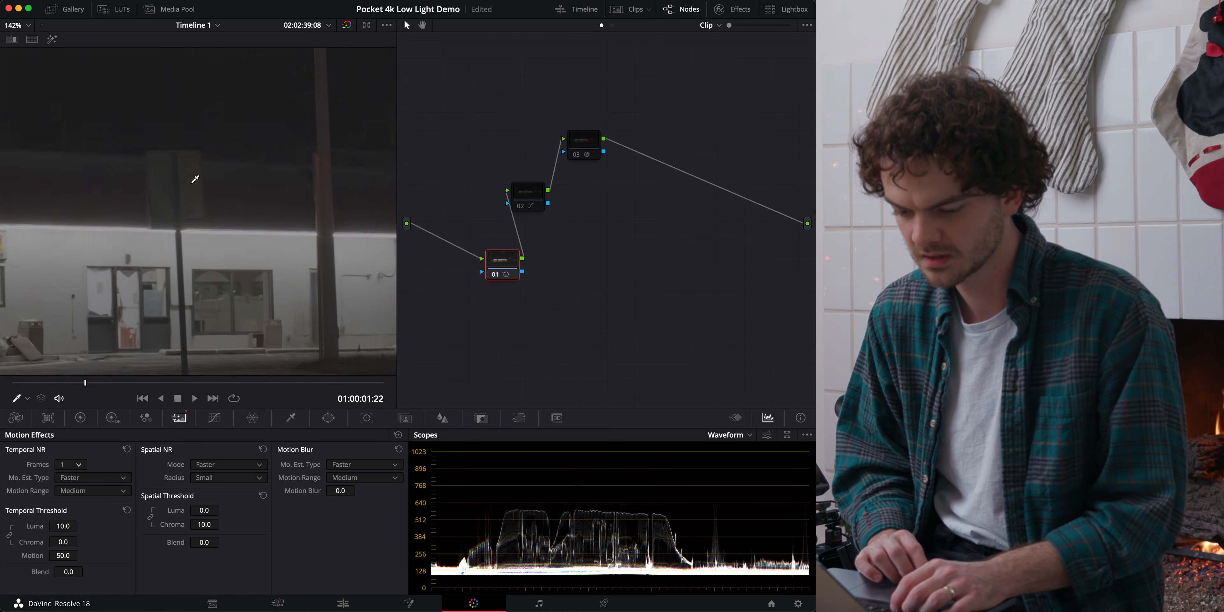
{"action": "left_click", "coordinate": [491, 279]}
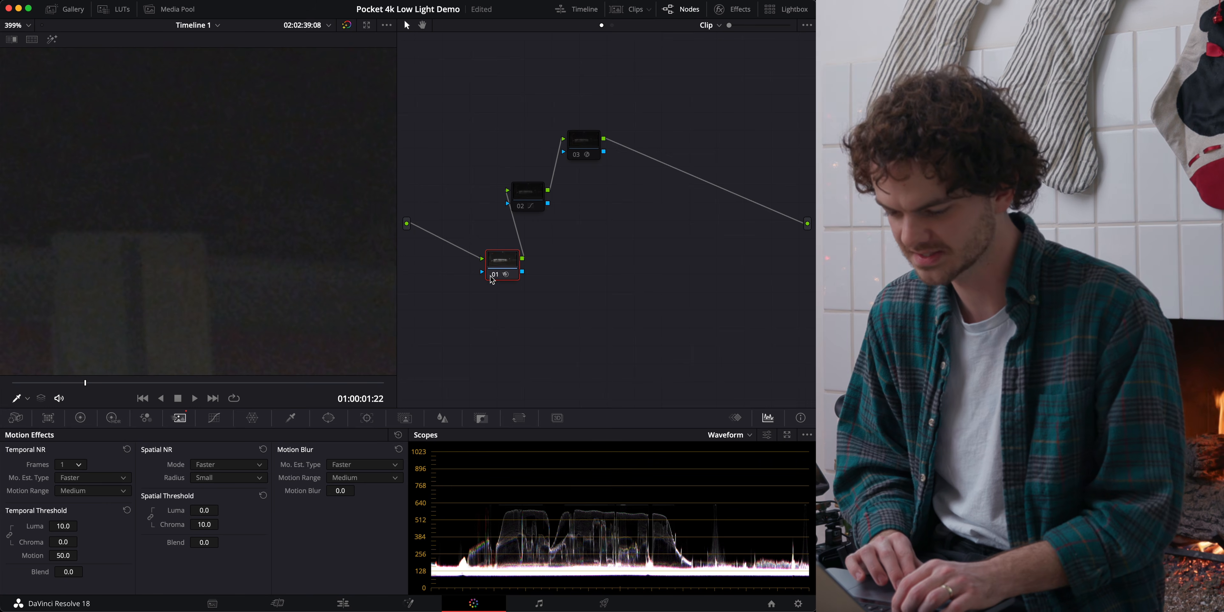
Re-enable nodes 02 and 03, check the frame full screen, and delete the noise reduction node 01.
{"action": "left_click_drag", "start_coordinate": [619, 91], "coordinate": [498, 211]}
{"action": "key", "text": "super+d"}
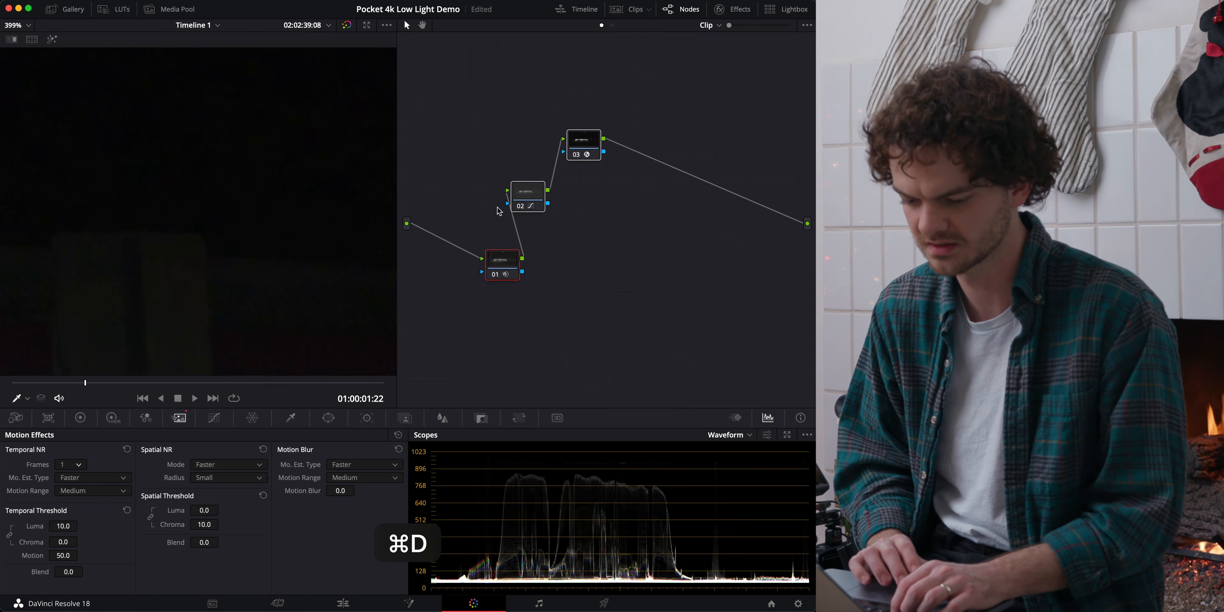
{"action": "key", "text": "super+f"}
{"action": "key", "text": "super+f"}
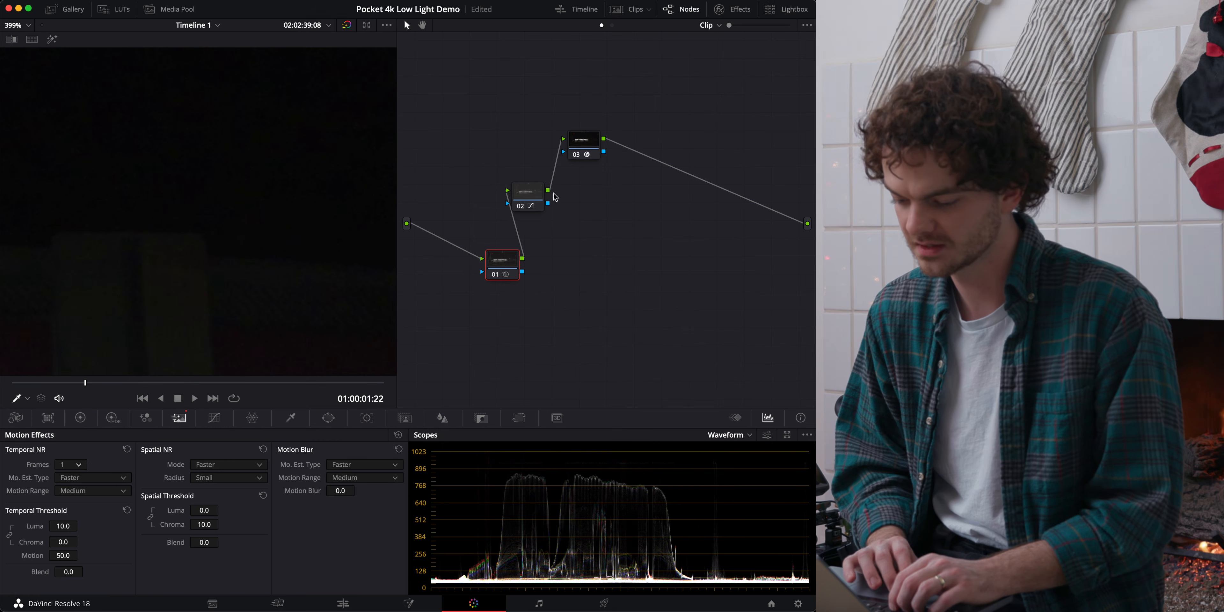
{"action": "key", "text": "Delete"}
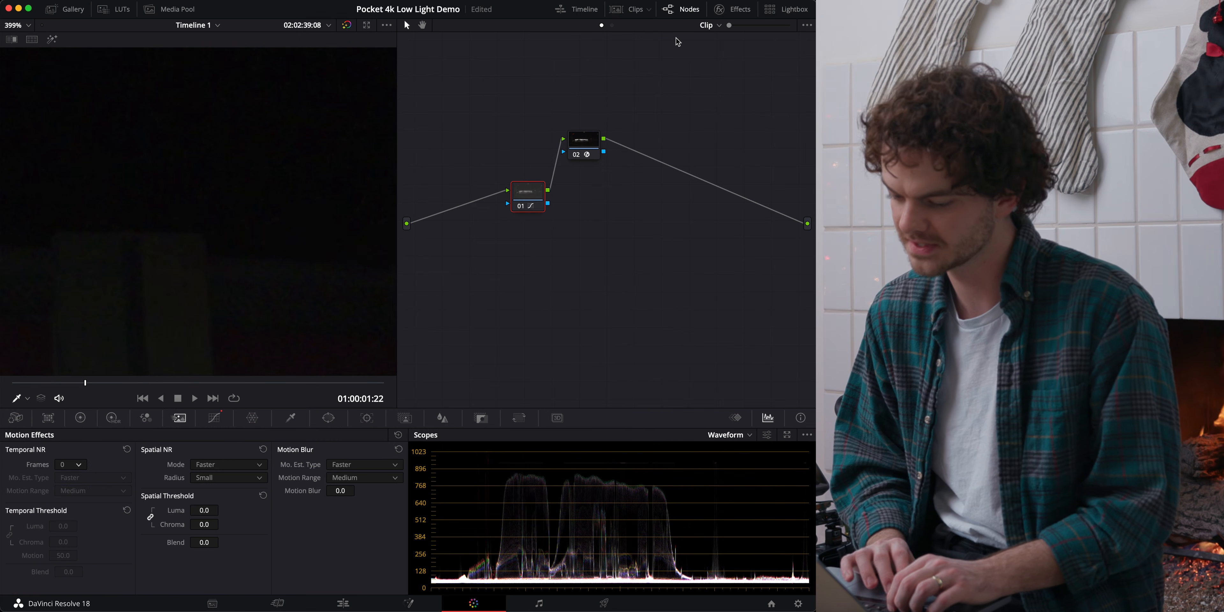
Compare the zoomed shadows with the two-node grade bypassed and active, and view the graded frame full screen.
{"action": "left_click_drag", "start_coordinate": [614, 95], "coordinate": [434, 322]}
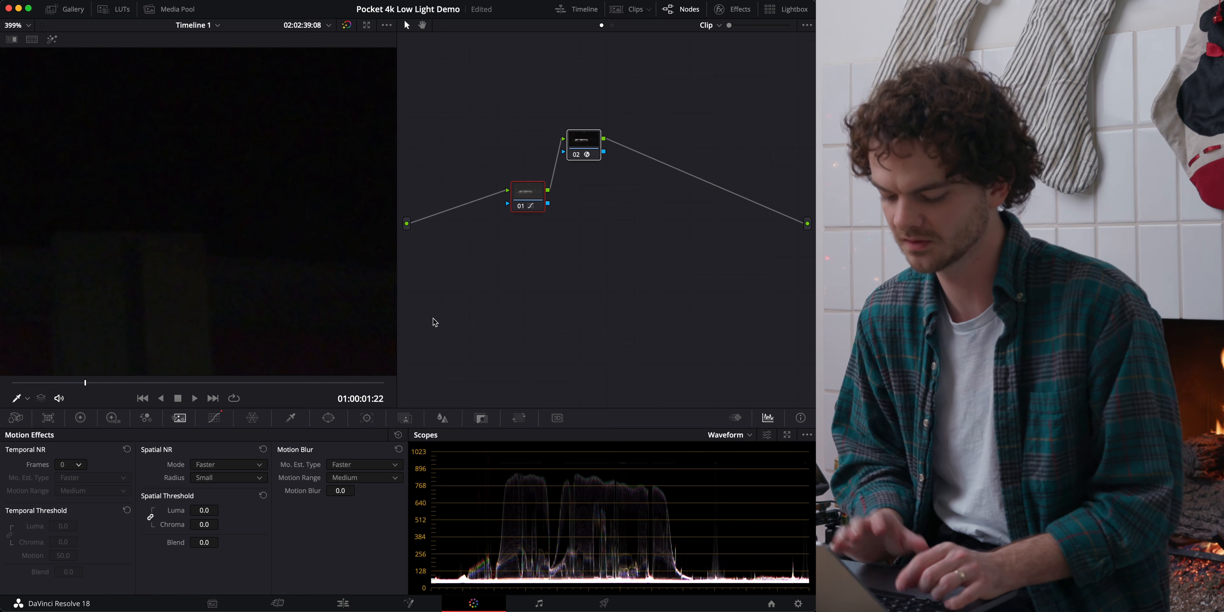
{"action": "key", "text": "super+d"}
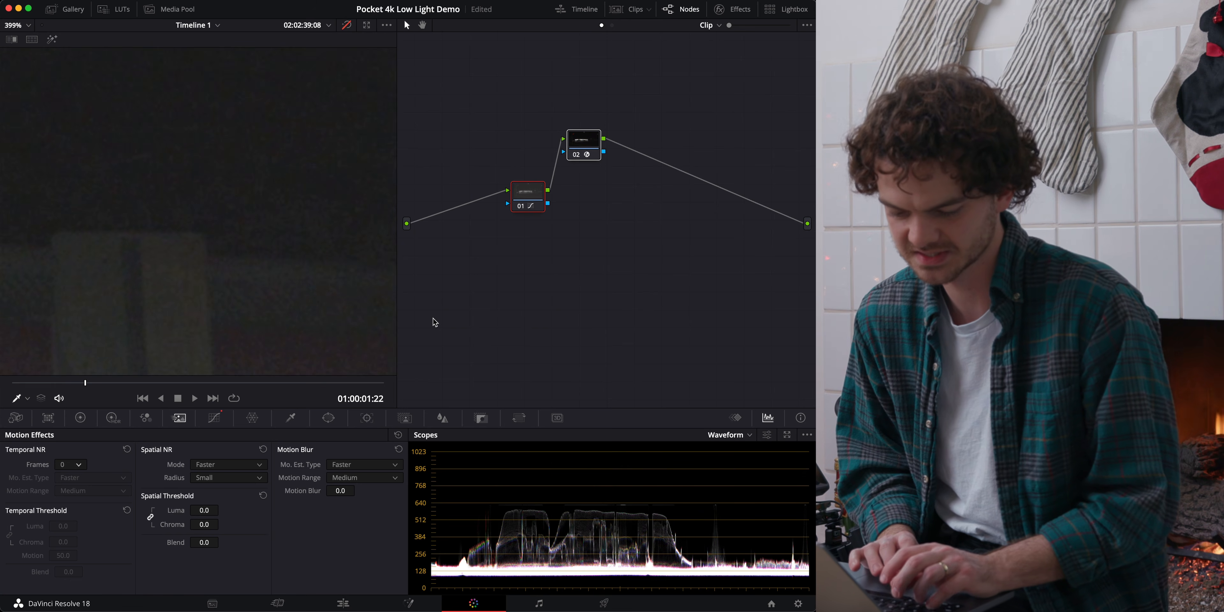
{"action": "key", "text": "super+d"}
{"action": "key", "text": "super+f"}
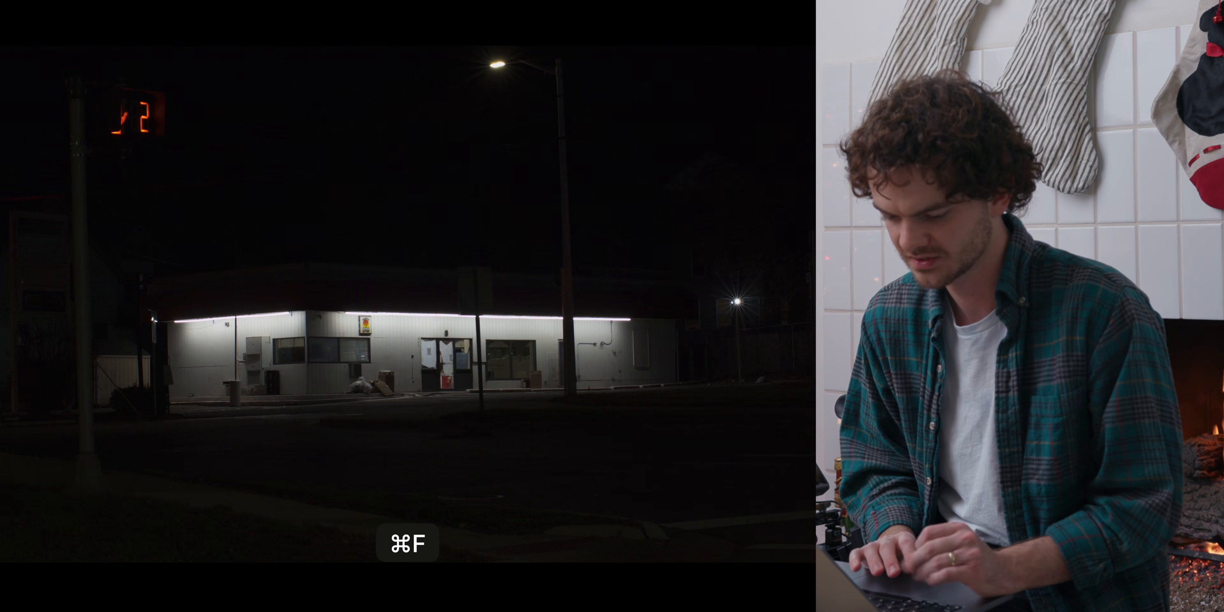
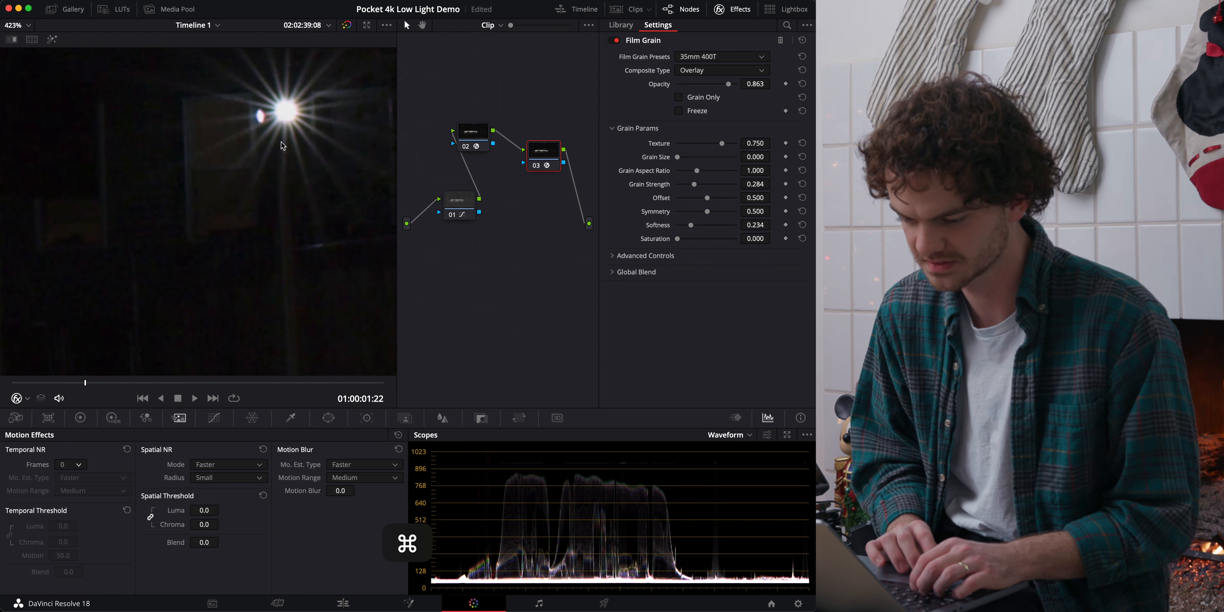
{"action": "scroll", "coordinate": [300, 104], "scroll_direction": "up", "scroll_amount": 4}
Inspect the zoomed street lamp and surrounding shadows, and keep the clip's raw ISO at 1250.
{"action": "scroll", "coordinate": [300, 103], "scroll_direction": "right", "scroll_amount": 2}
{"action": "scroll", "coordinate": [300, 104], "scroll_direction": "right", "scroll_amount": 1}
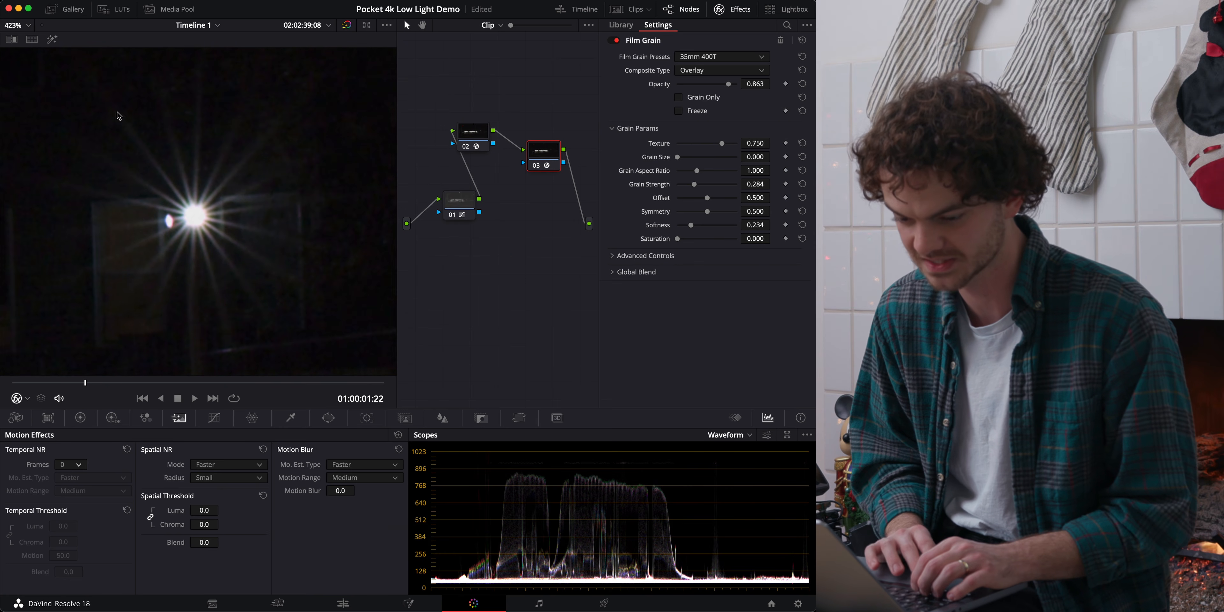
{"action": "left_click", "coordinate": [18, 25]}
{"action": "left_click", "coordinate": [22, 42]}
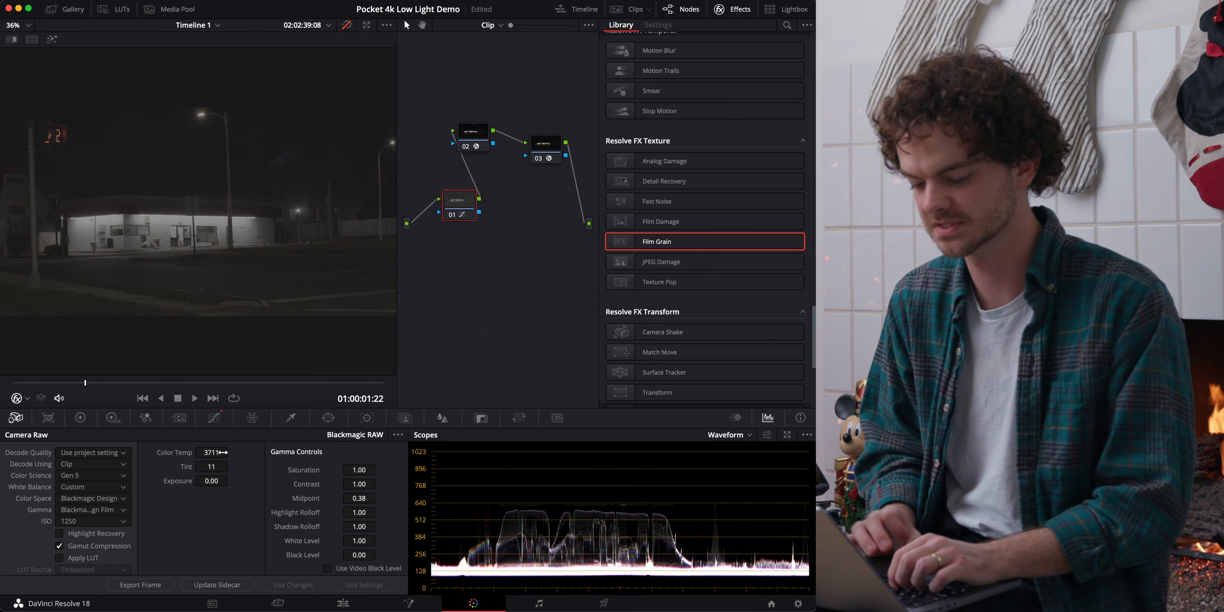
{"action": "left_click", "coordinate": [85, 520]}
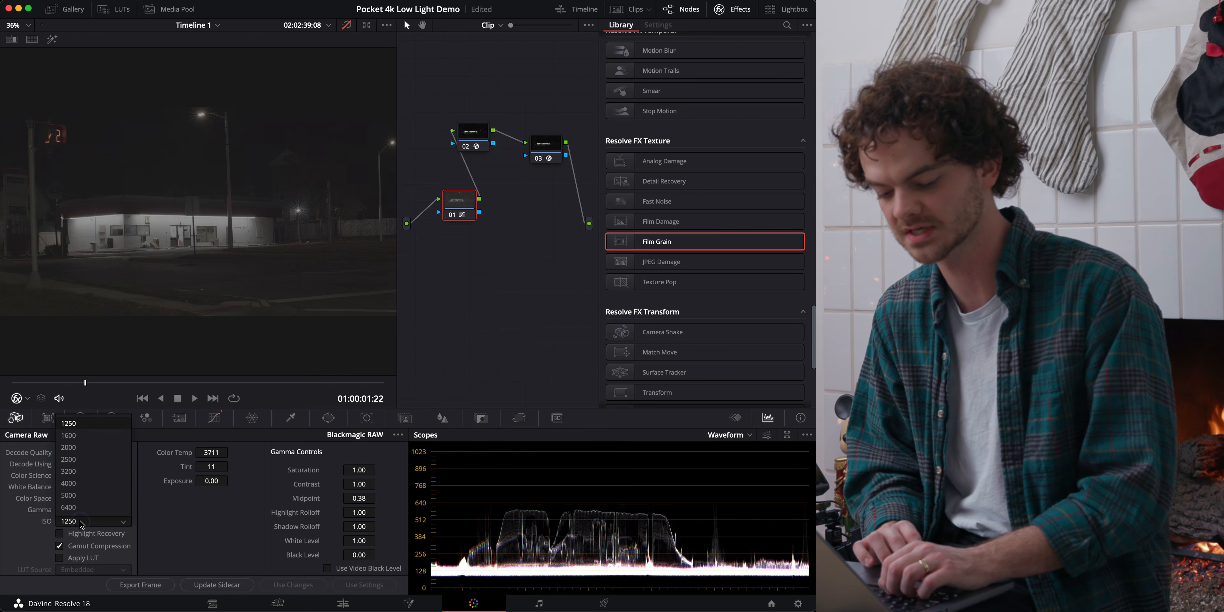
{"action": "left_click", "coordinate": [86, 428]}
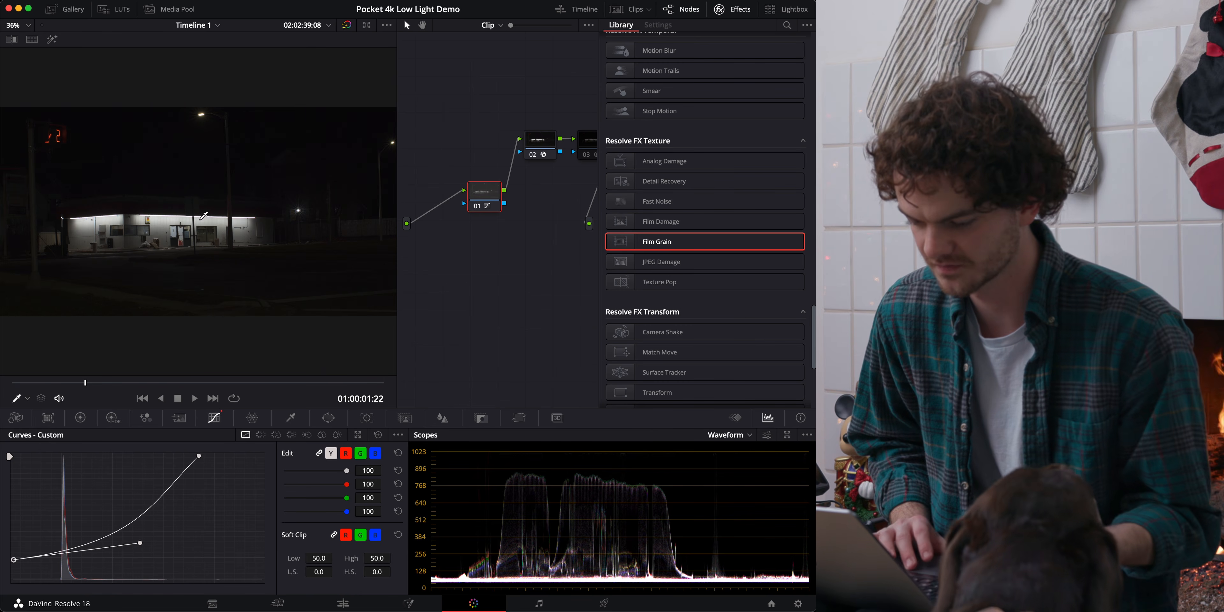
Store the storefront clip's grade in a memory and apply it to the next clip of the tall buildings.
{"action": "key", "text": "Down"}
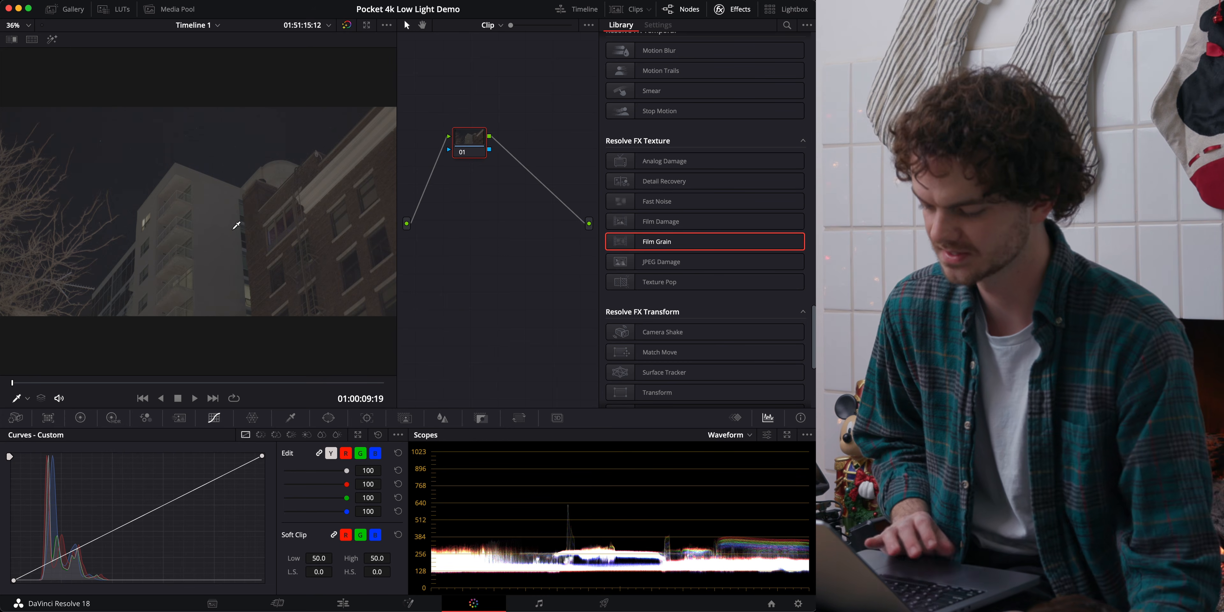
{"action": "key", "text": "Up"}
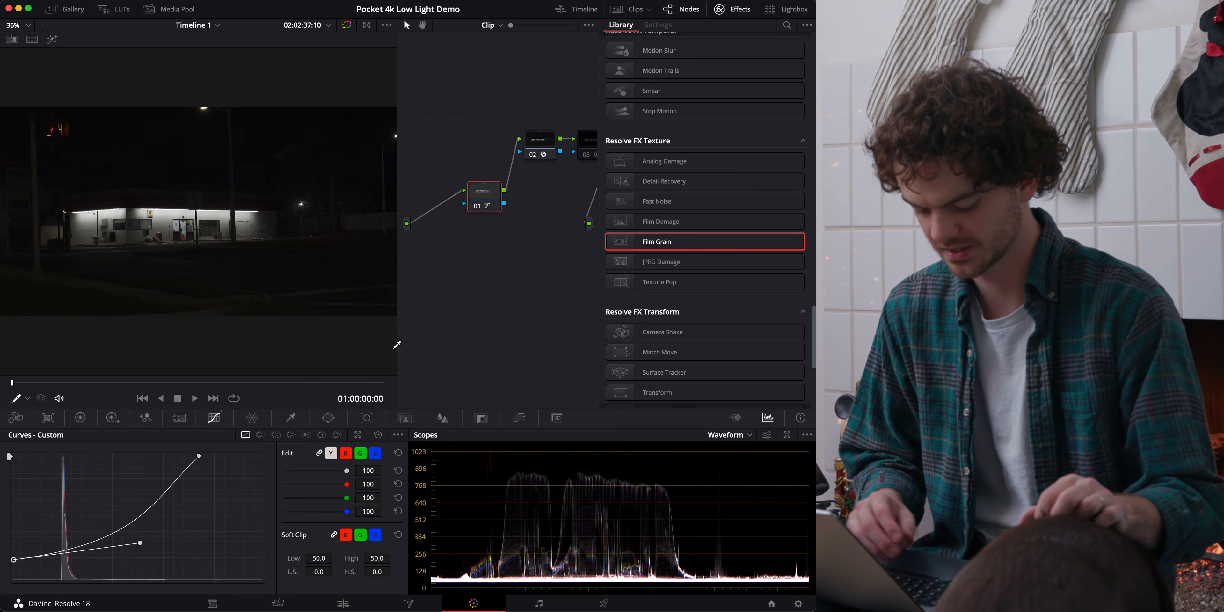
{"action": "key", "text": "alt"}
{"action": "key", "text": "Up"}
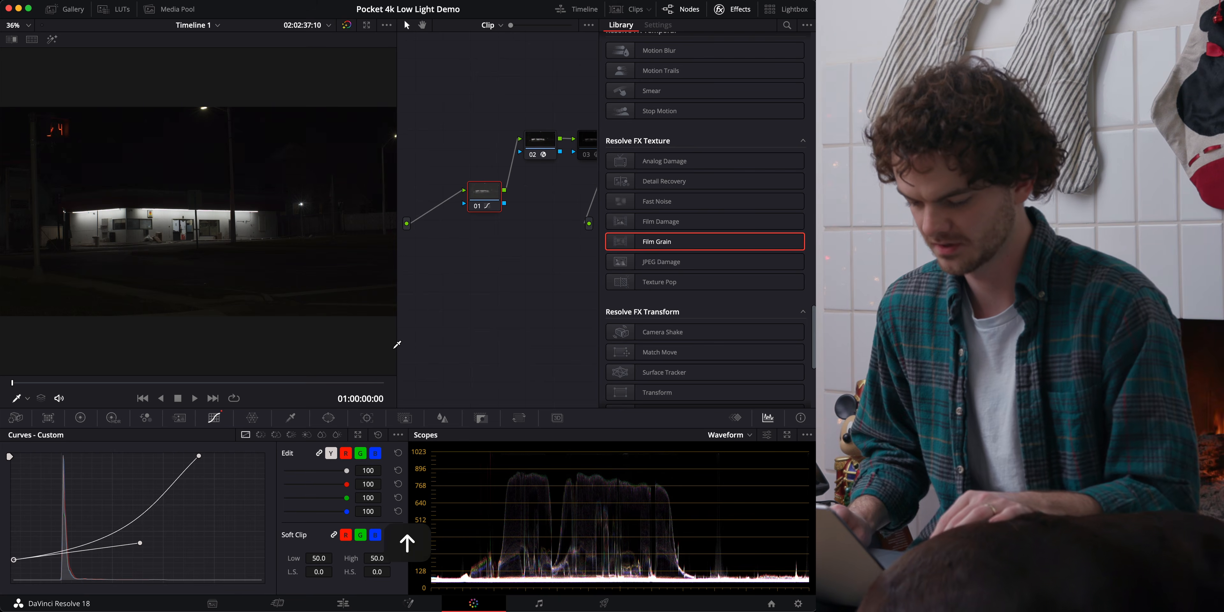
{"action": "key", "text": "Down"}
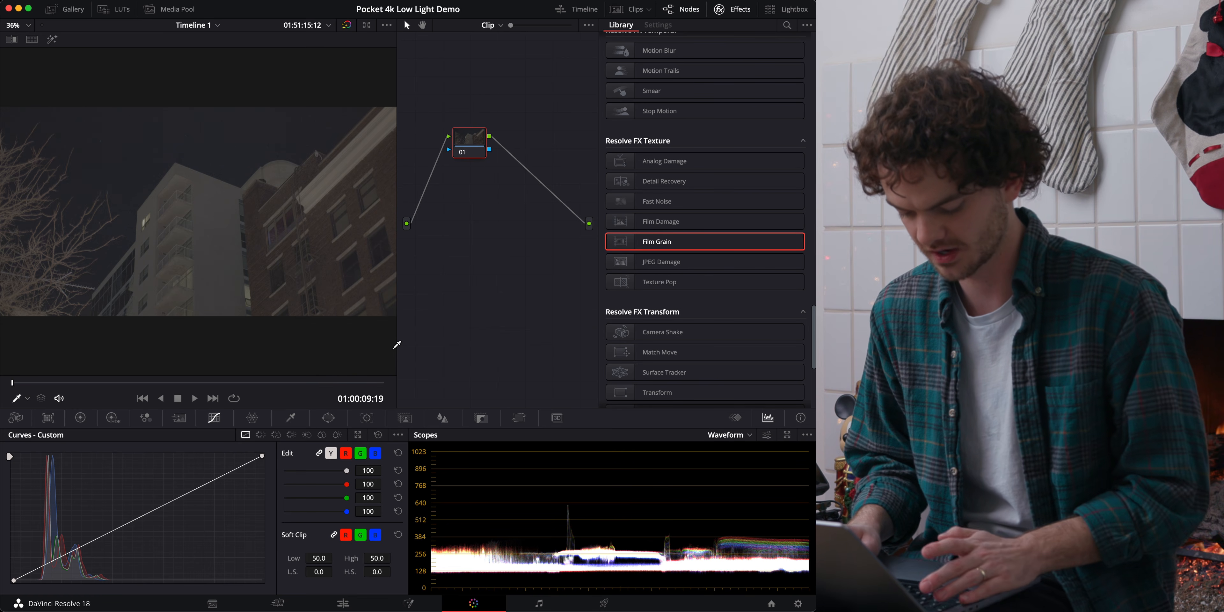
{"action": "key", "text": "super+1"}
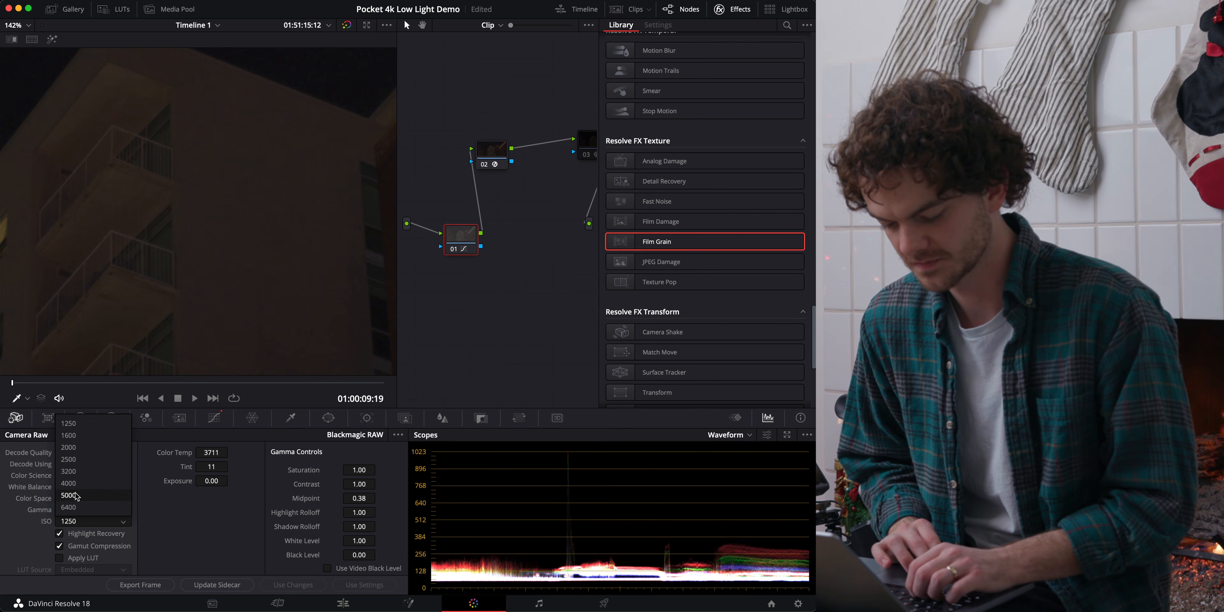
Set the building clip's raw ISO to 3200, play it and check the zoomed facade for noise.
{"action": "left_click", "coordinate": [74, 471]}
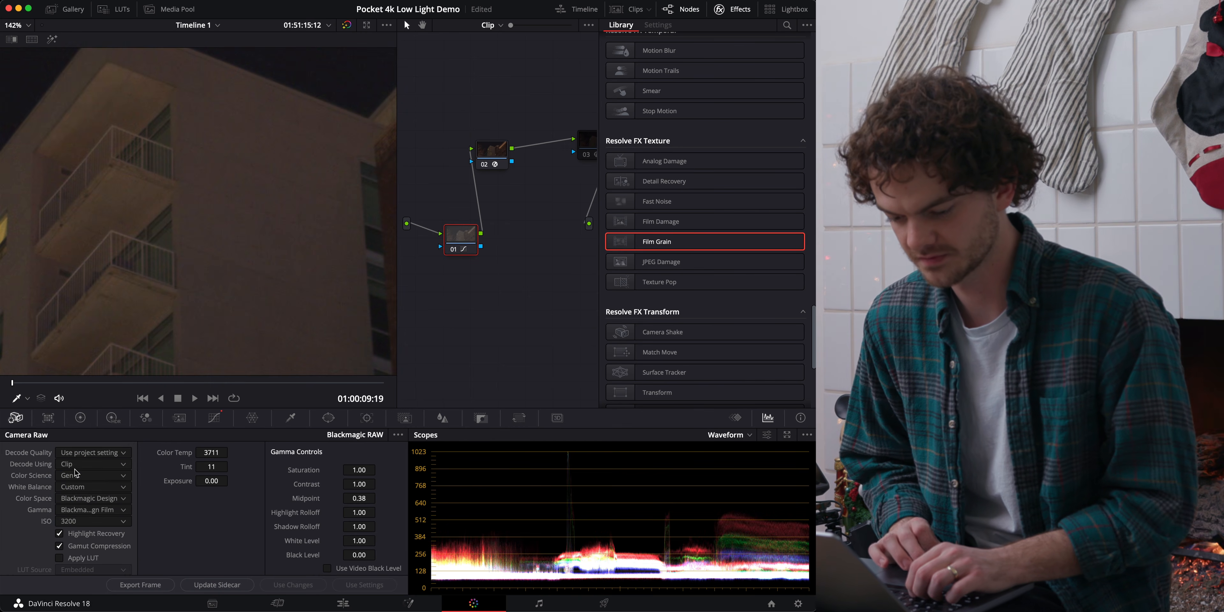
{"action": "left_click", "coordinate": [29, 26]}
{"action": "left_click", "coordinate": [24, 39]}
{"action": "scroll", "coordinate": [268, 227], "scroll_direction": "up", "scroll_amount": 10}
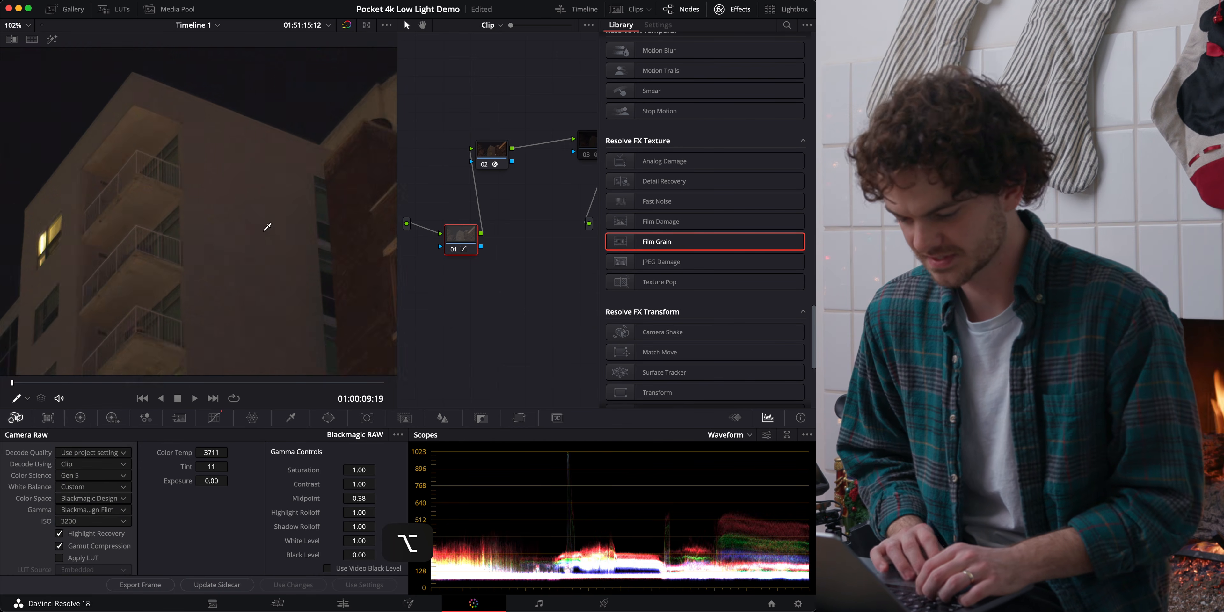
{"action": "key", "text": "space"}
{"action": "key", "text": "space"}
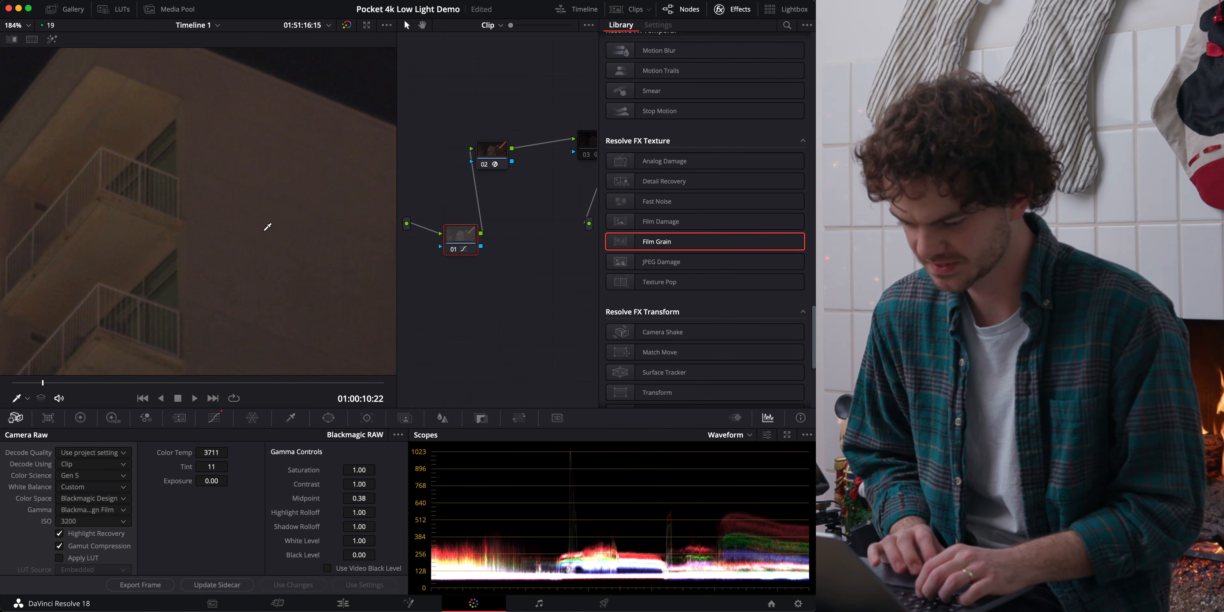
{"action": "left_click", "coordinate": [26, 25]}
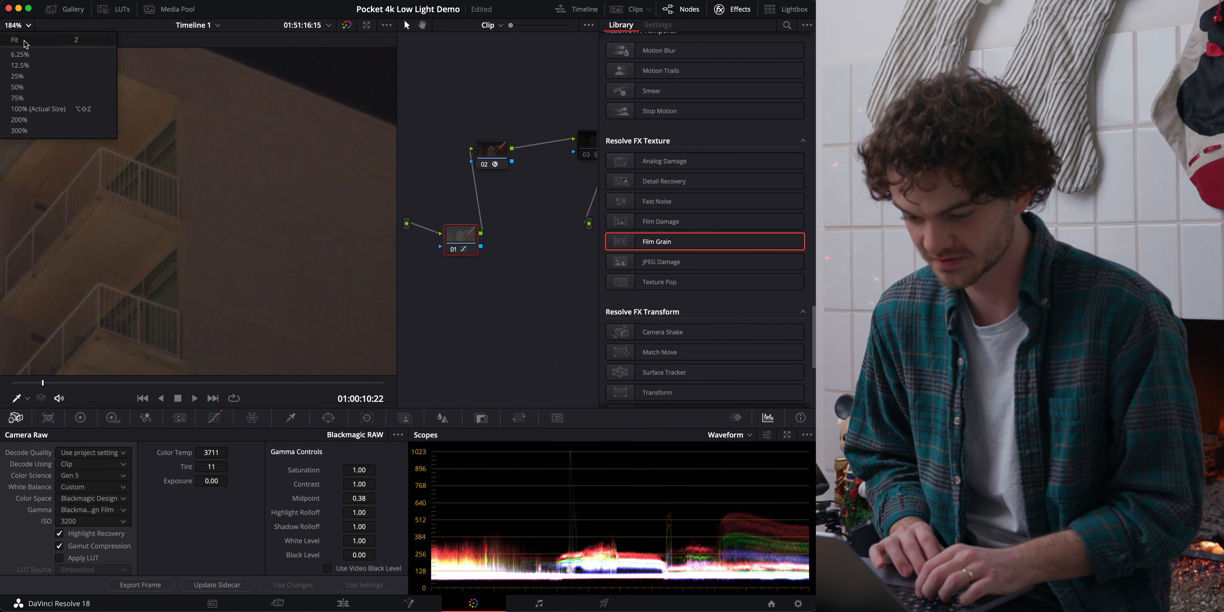
{"action": "left_click", "coordinate": [25, 39]}
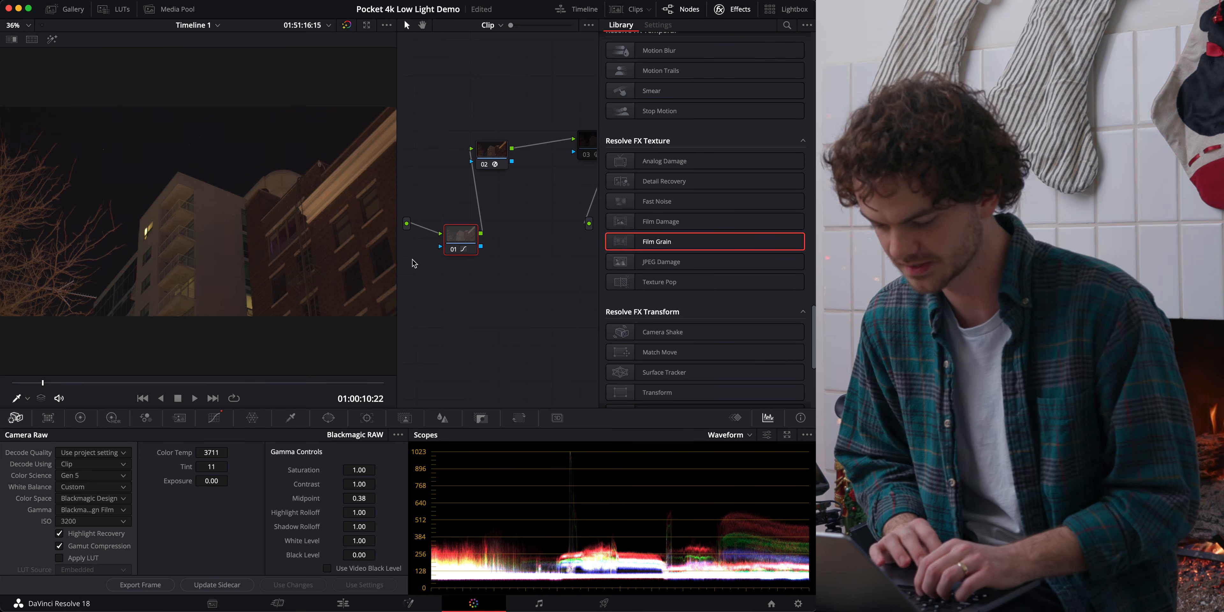
Lower the black point of node 01's custom curve slightly and pull its handle down and inward.
{"action": "left_click", "coordinate": [214, 418]}
{"action": "left_click", "coordinate": [398, 434]}
{"action": "left_click", "coordinate": [398, 435]}
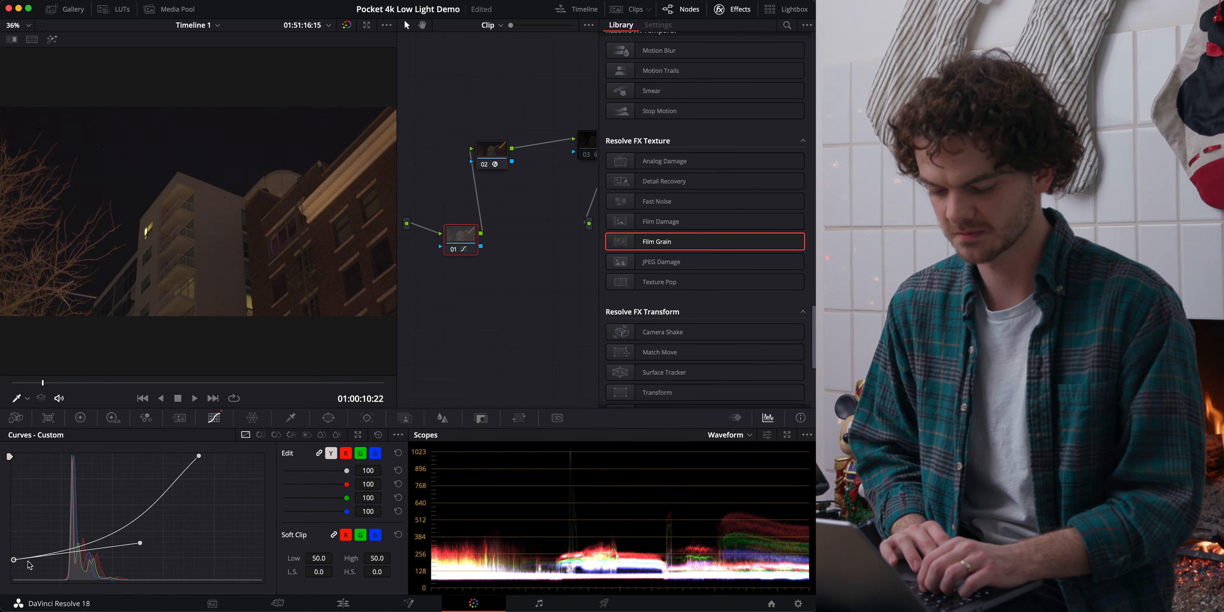
{"action": "left_click_drag", "start_coordinate": [16, 563], "coordinate": [16, 564]}
{"action": "left_click_drag", "start_coordinate": [140, 544], "coordinate": [119, 558]}
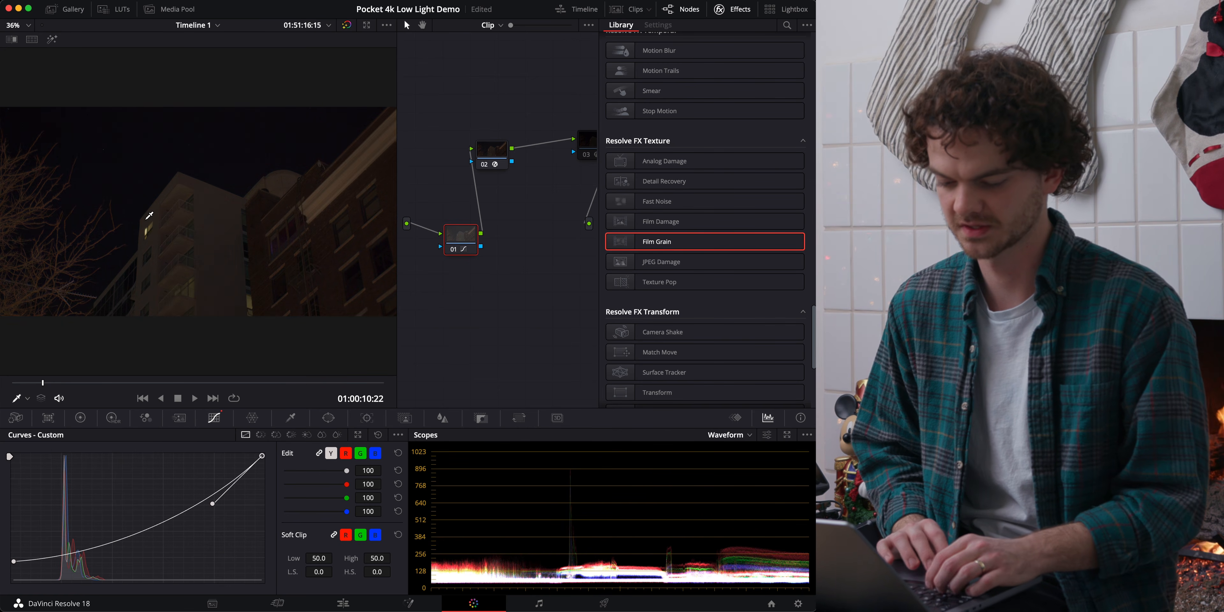
Reshape the highlights of node 01's custom curve by lowering the white point at full input and extending its handle toward the midtones.
{"action": "scroll", "coordinate": [149, 216], "scroll_direction": "up", "scroll_amount": 5}
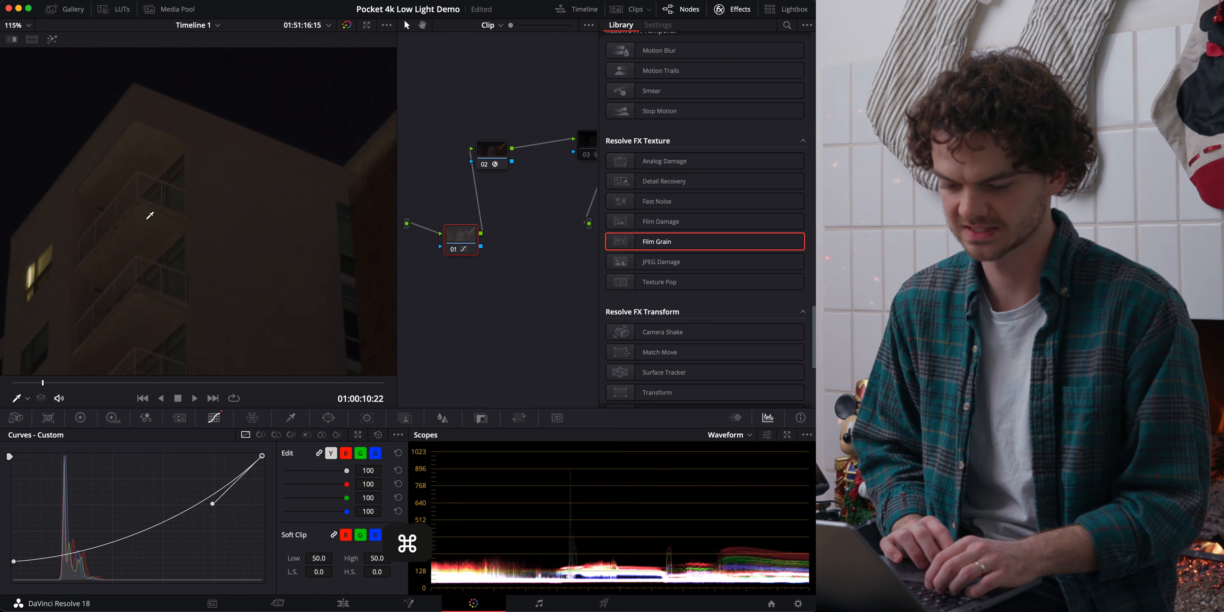
{"action": "scroll", "coordinate": [150, 216], "scroll_direction": "up", "scroll_amount": 4}
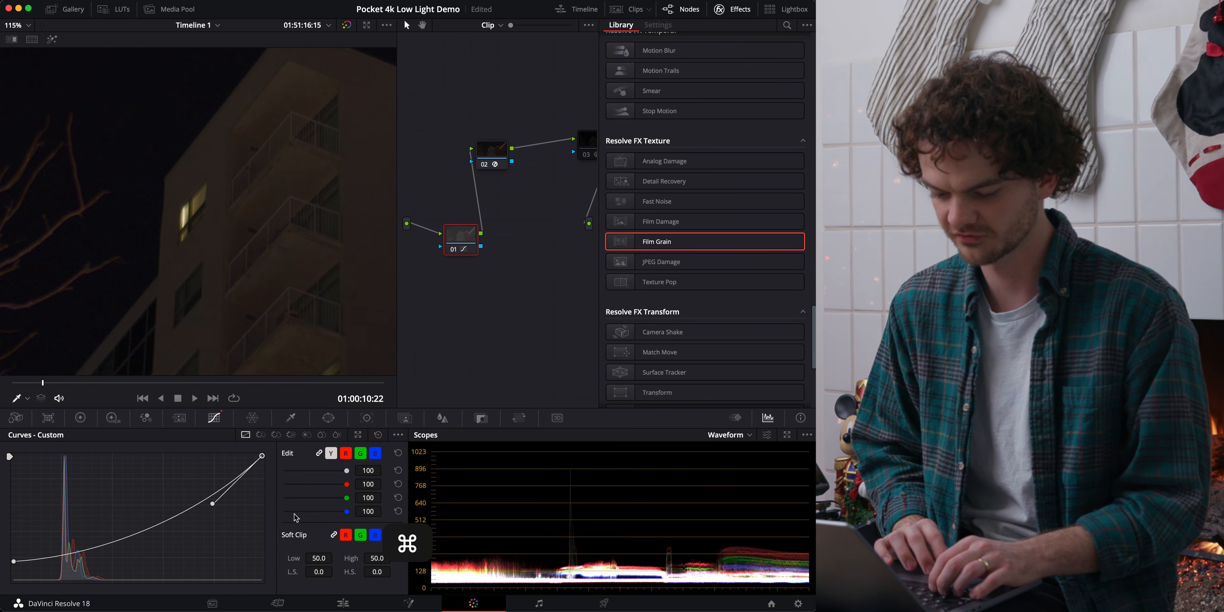
{"action": "left_click_drag", "start_coordinate": [262, 455], "coordinate": [162, 456]}
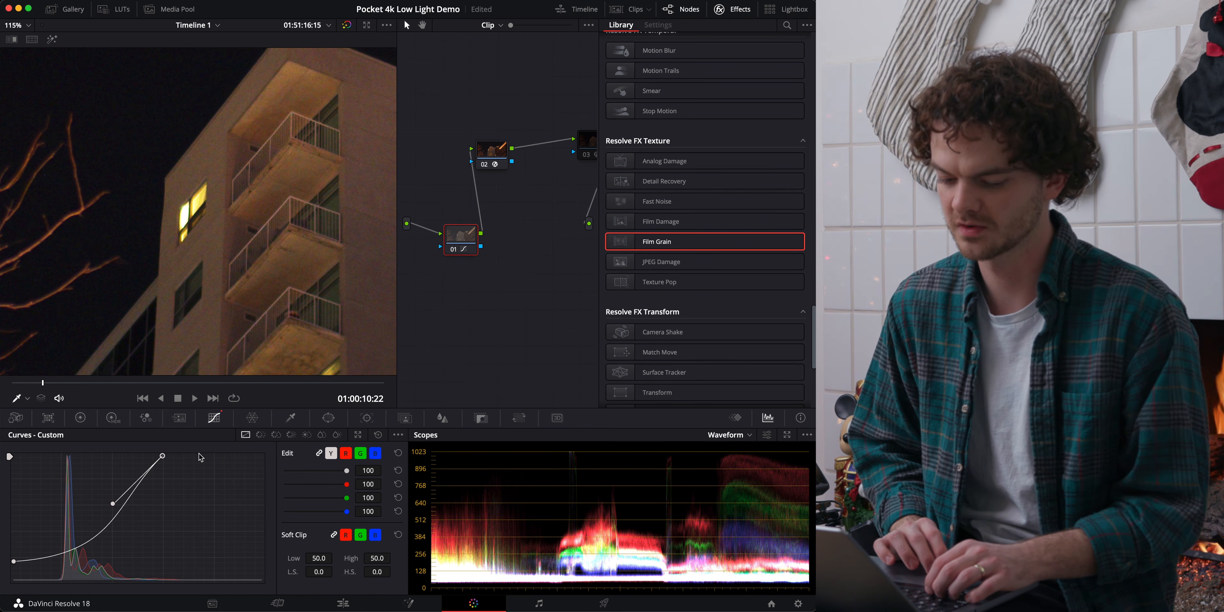
{"action": "left_click_drag", "start_coordinate": [162, 456], "coordinate": [271, 466]}
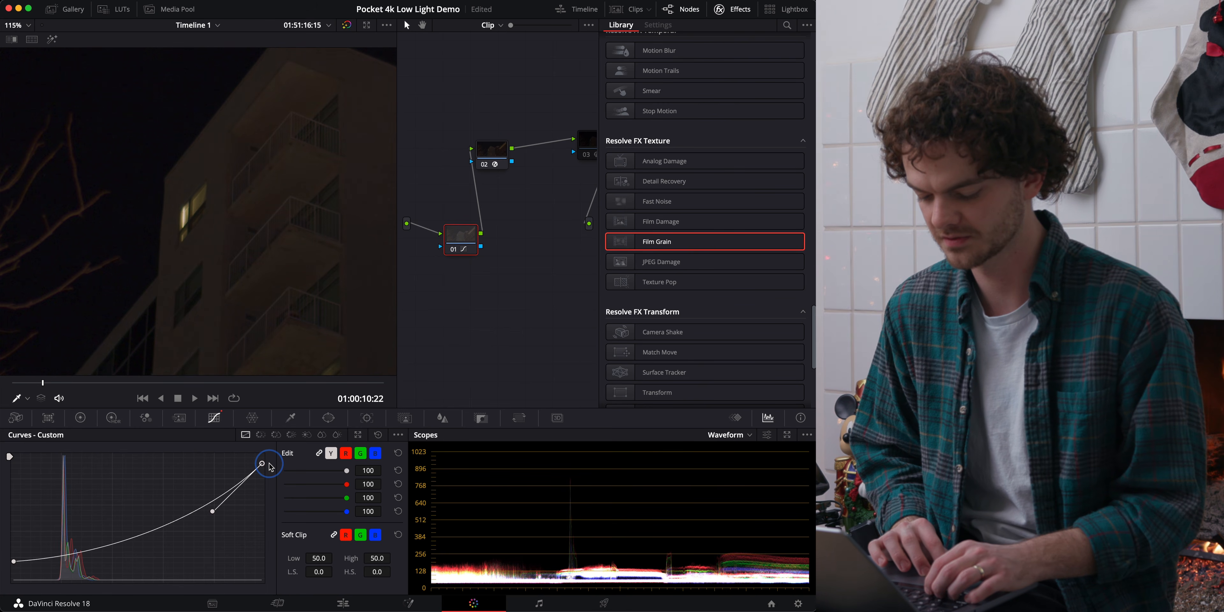
{"action": "left_click_drag", "start_coordinate": [213, 512], "coordinate": [139, 492]}
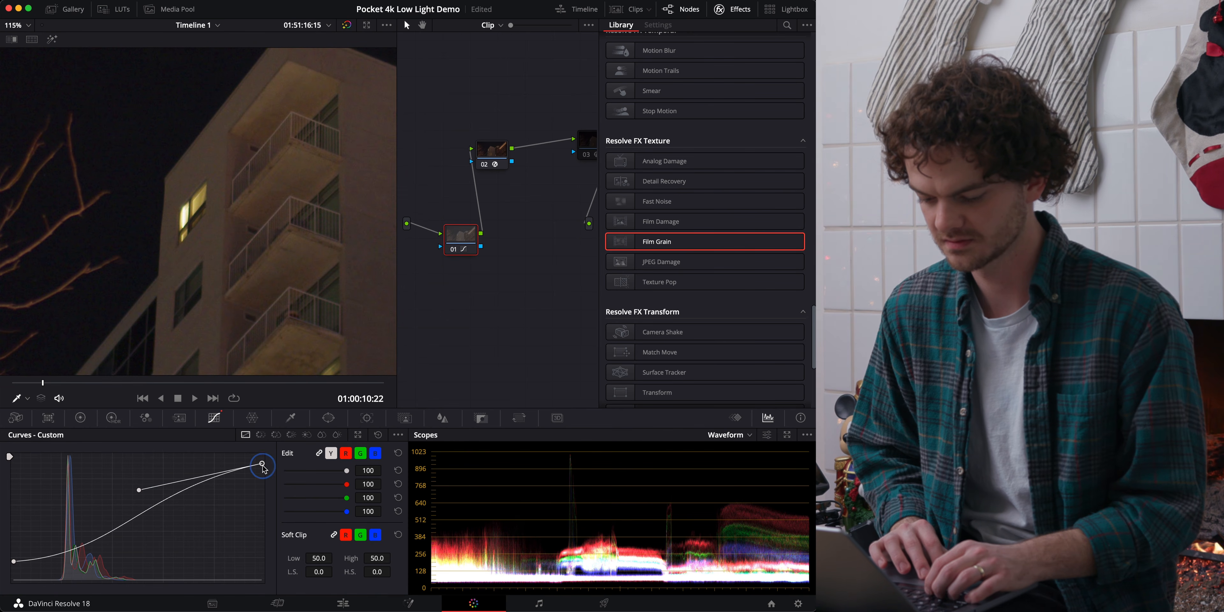
{"action": "left_click_drag", "start_coordinate": [262, 466], "coordinate": [264, 483]}
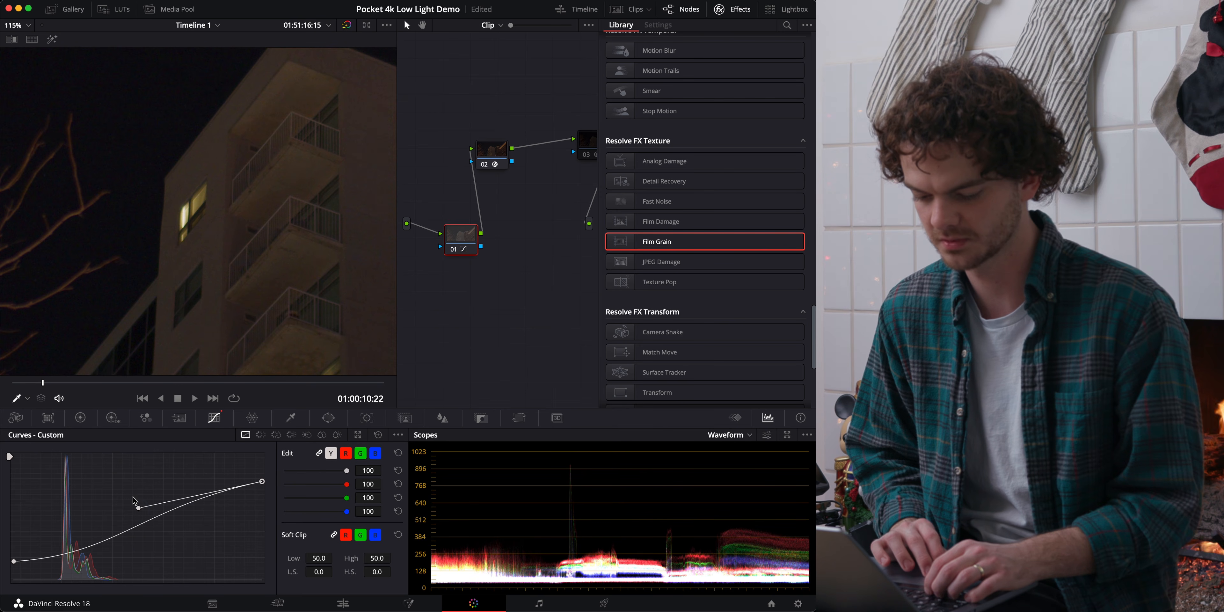
{"action": "left_click_drag", "start_coordinate": [138, 508], "coordinate": [128, 506]}
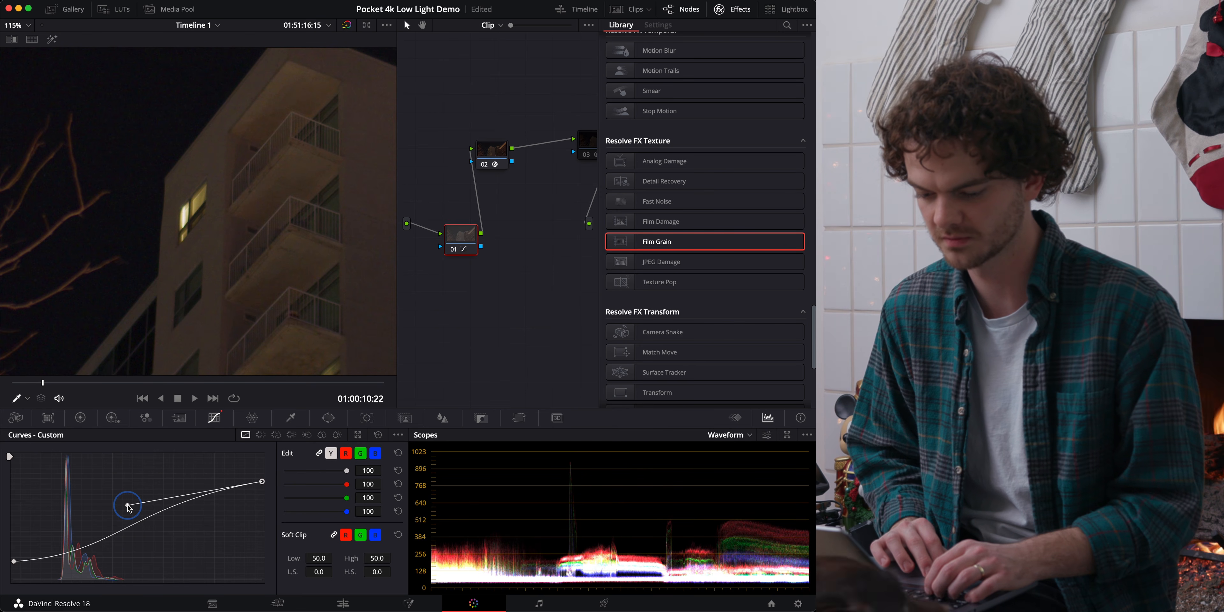
Darken the shadows with a longer, flatter black-point handle on node 01's custom curve, and check the clip full screen.
{"action": "left_click", "coordinate": [13, 561]}
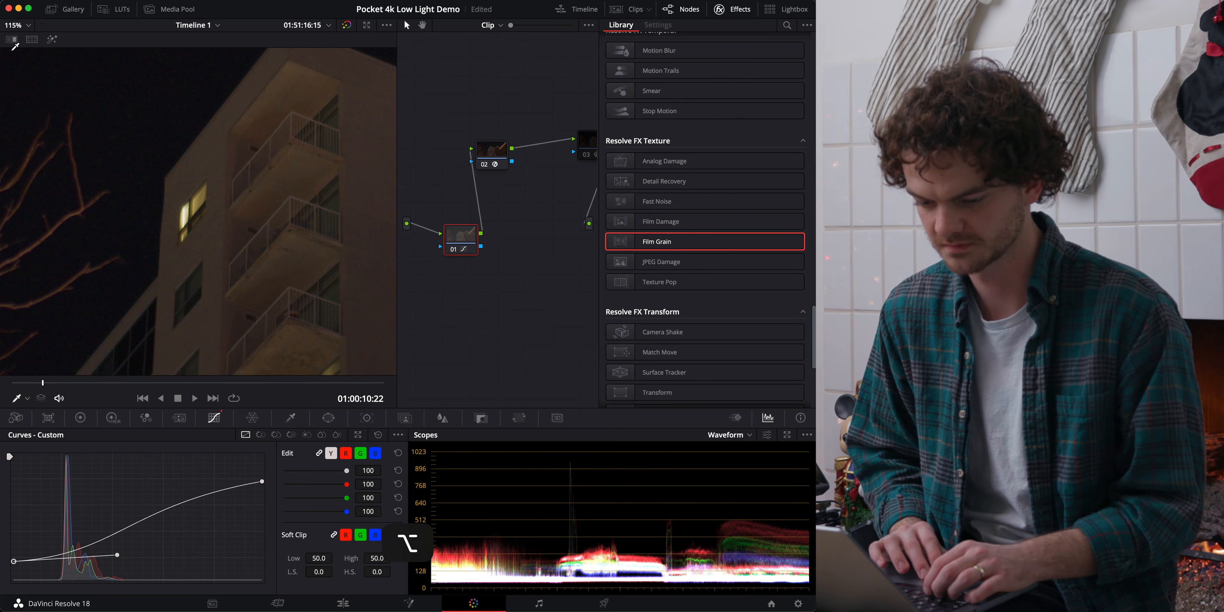
{"action": "left_click", "coordinate": [16, 25]}
{"action": "left_click", "coordinate": [17, 38]}
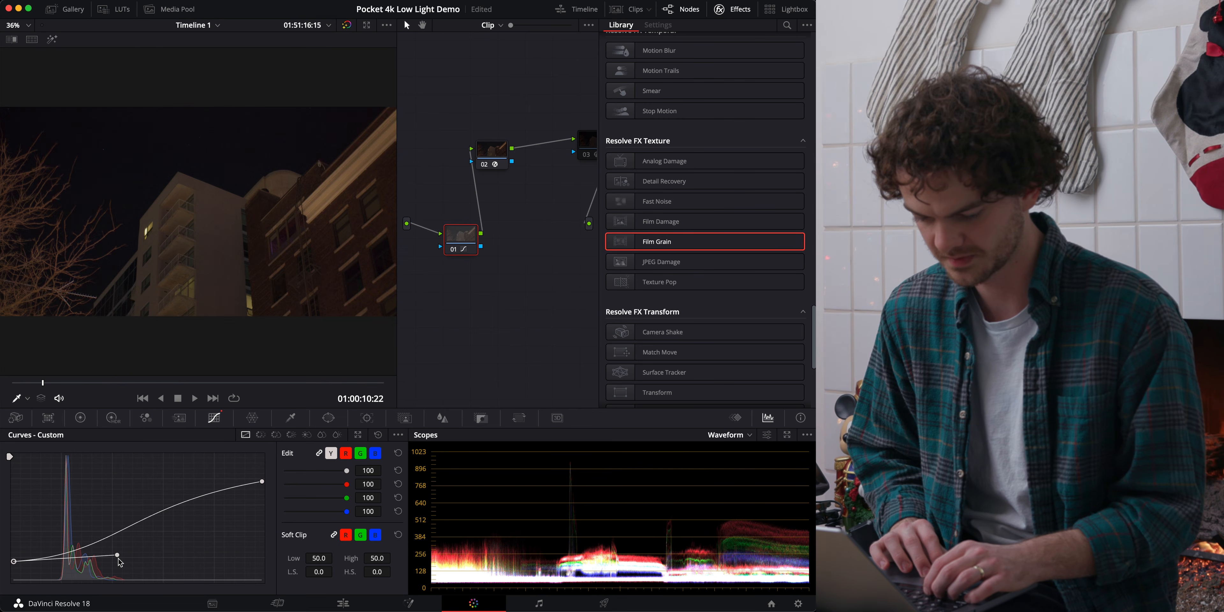
{"action": "left_click_drag", "start_coordinate": [118, 556], "coordinate": [138, 559]}
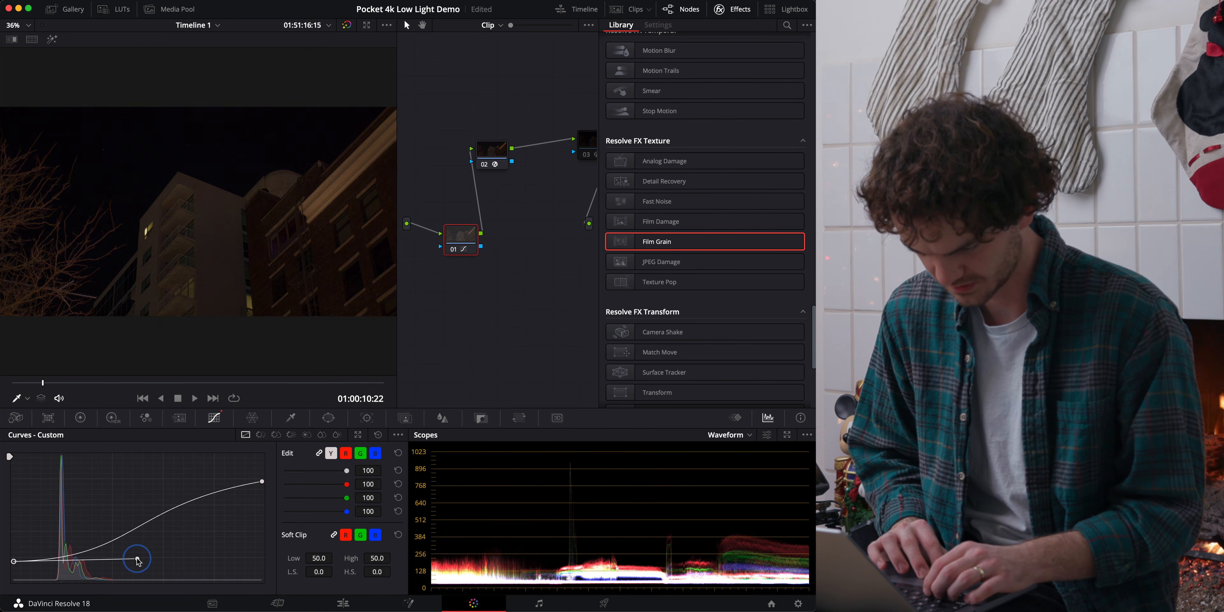
{"action": "left_click_drag", "start_coordinate": [12, 561], "coordinate": [11, 560]}
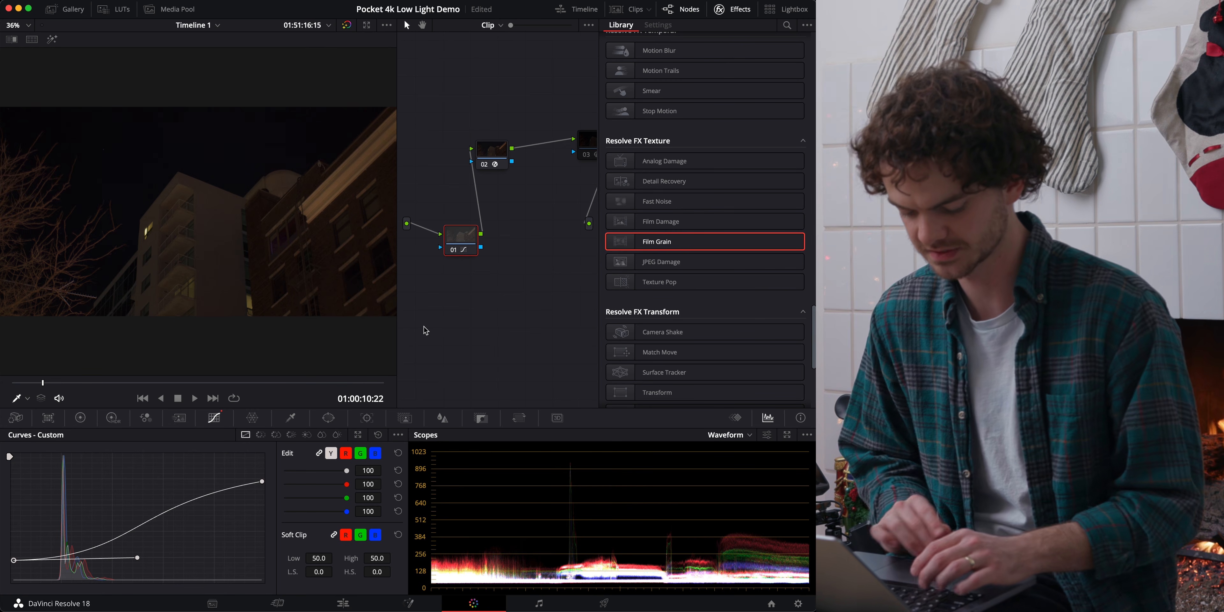
{"action": "key", "text": "super+f"}
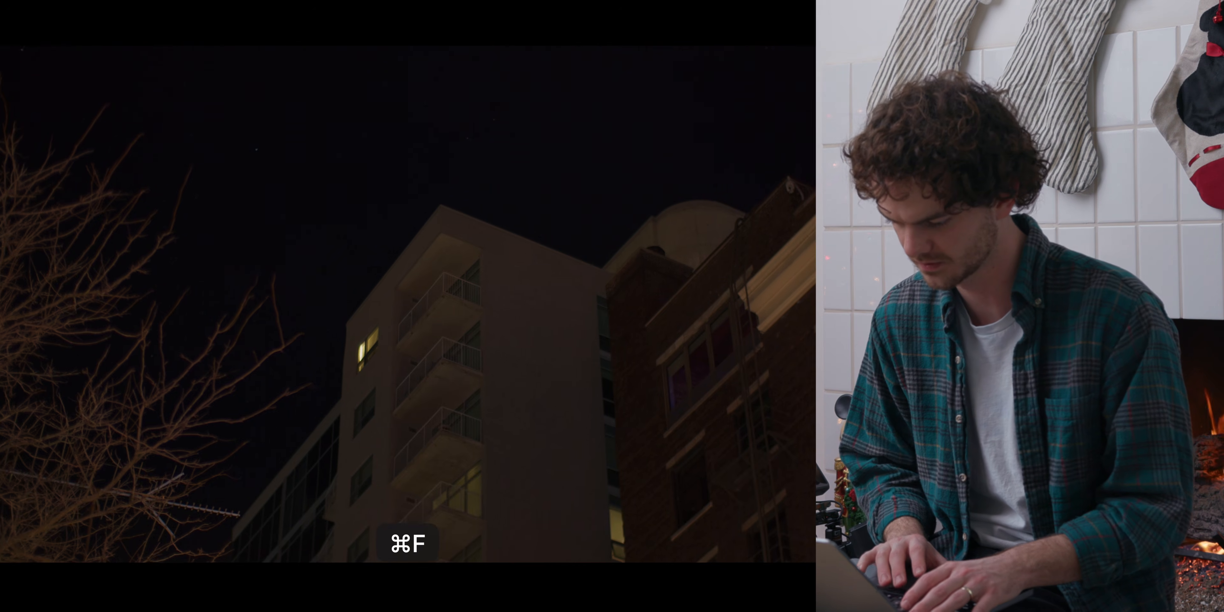
{"action": "key", "text": "super+f"}
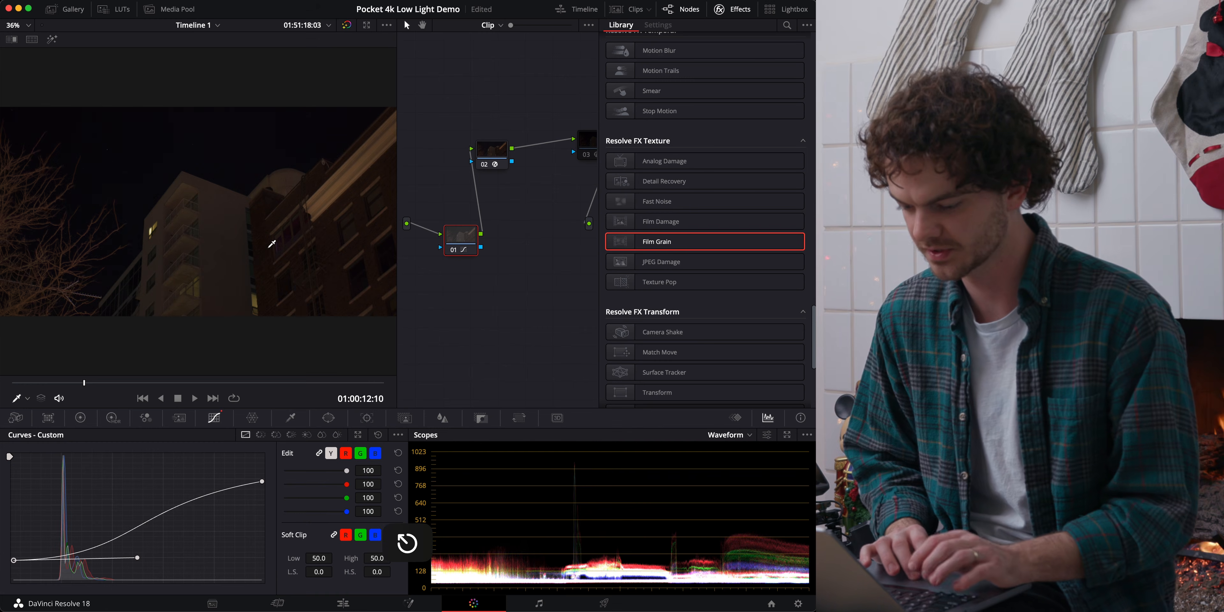
Add a node ahead of the curve node and raise its linked spatial noise reduction thresholds while viewing the zoomed facade.
{"action": "left_click", "coordinate": [460, 277]}
{"action": "left_click_drag", "start_coordinate": [460, 278], "coordinate": [460, 308]}
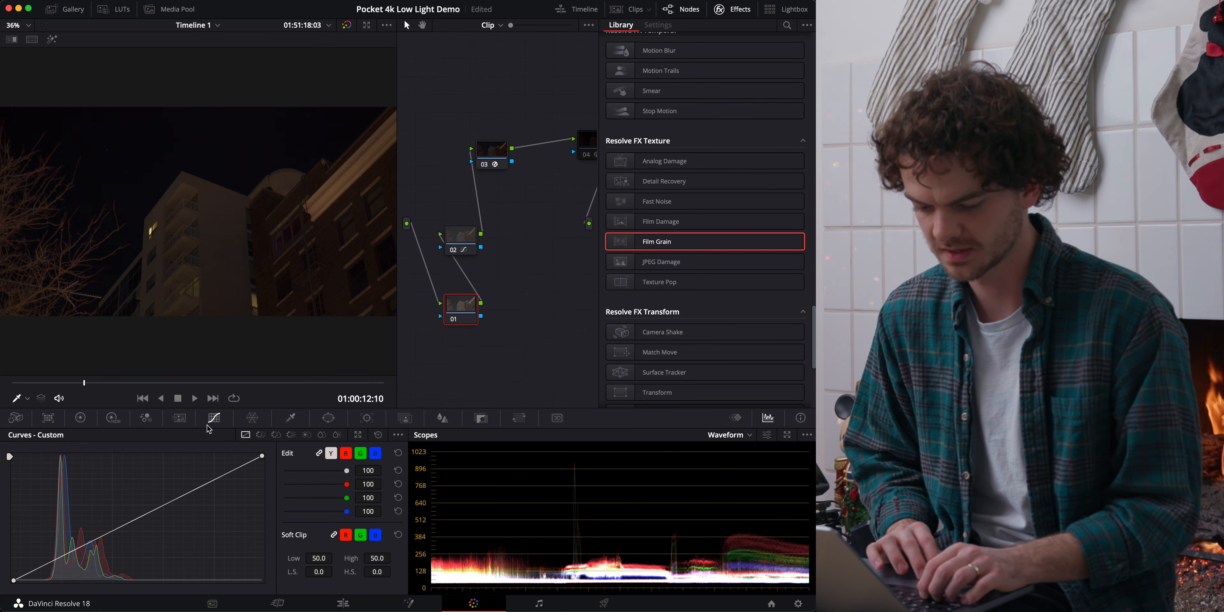
{"action": "left_click", "coordinate": [178, 417]}
{"action": "scroll", "coordinate": [216, 245], "scroll_direction": "up", "scroll_amount": 10}
{"action": "scroll", "coordinate": [217, 245], "scroll_direction": "up", "scroll_amount": 1}
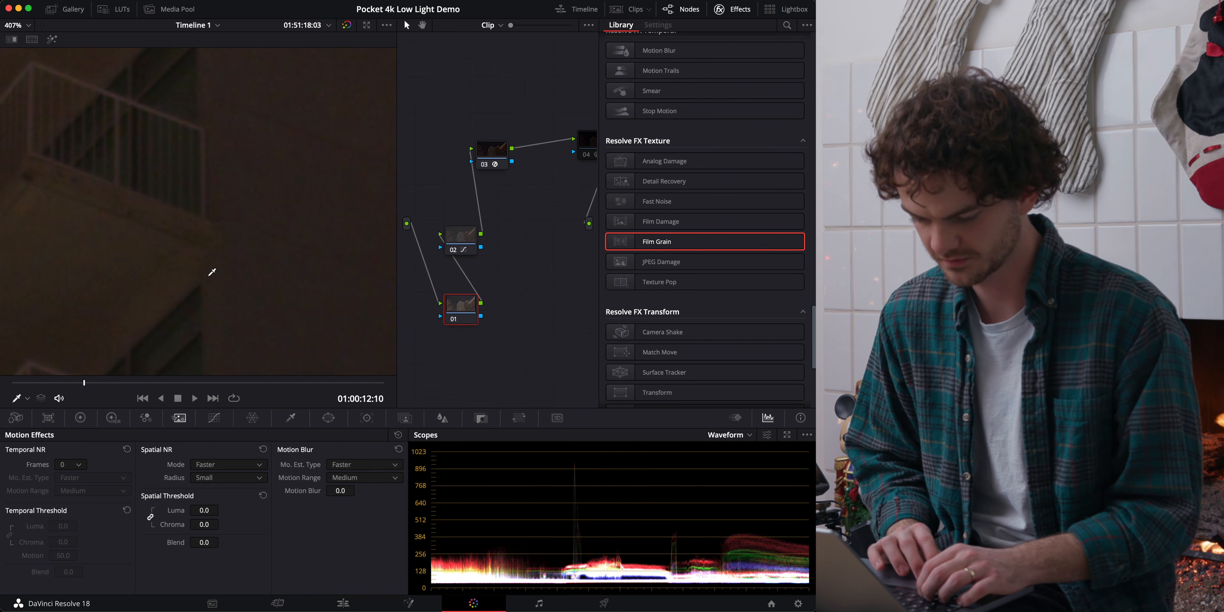
{"action": "left_click_drag", "start_coordinate": [217, 525], "coordinate": [240, 526]}
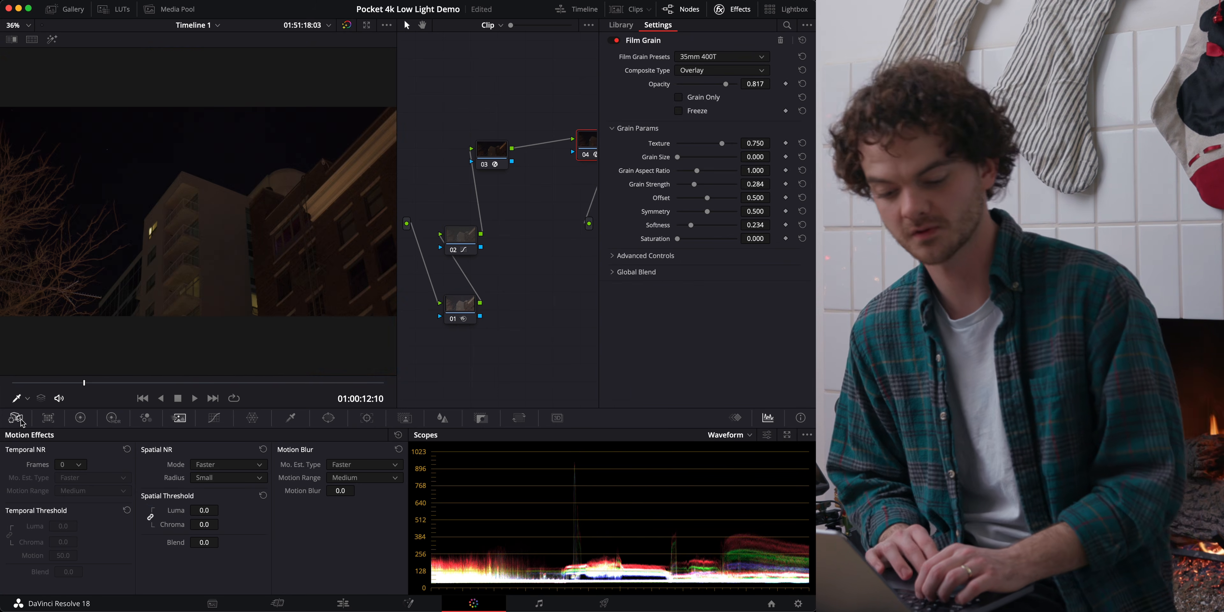
Bring up the raw settings and place the Film Grain node 04 between node 03 and the output.
{"action": "left_click", "coordinate": [19, 419]}
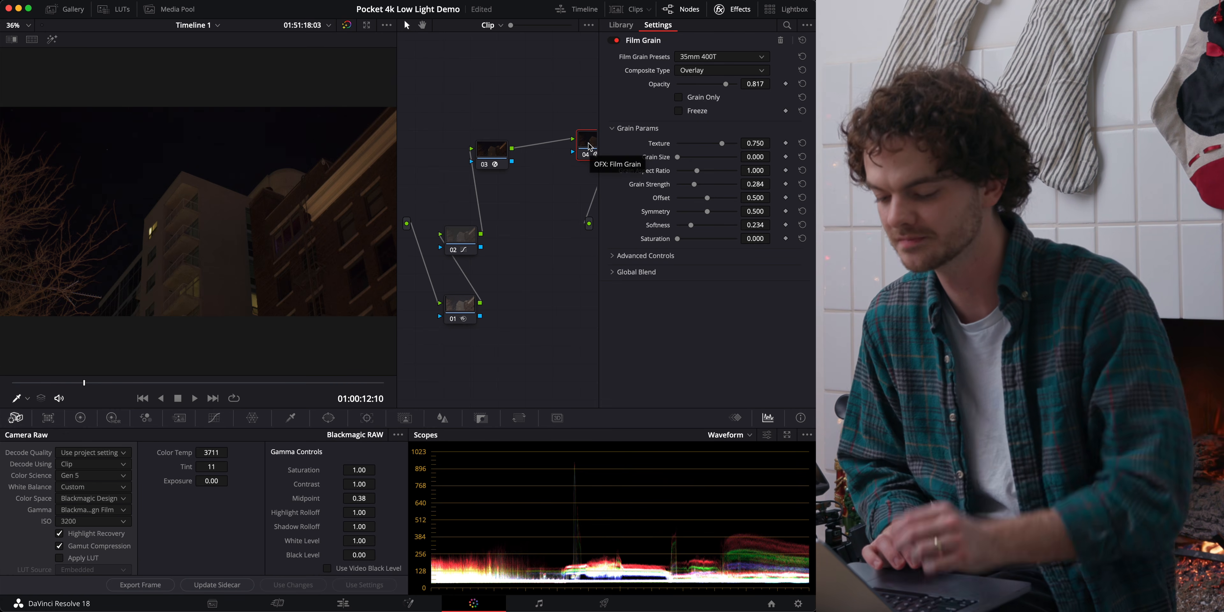
{"action": "left_click_drag", "start_coordinate": [589, 147], "coordinate": [536, 214]}
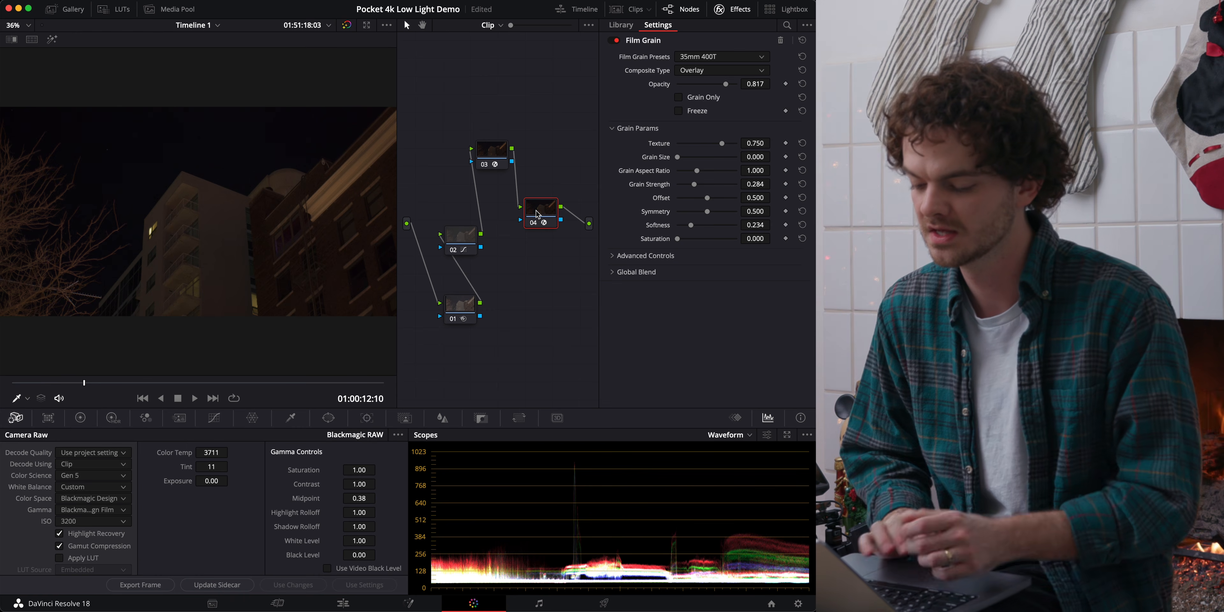
{"action": "left_click", "coordinate": [451, 237]}
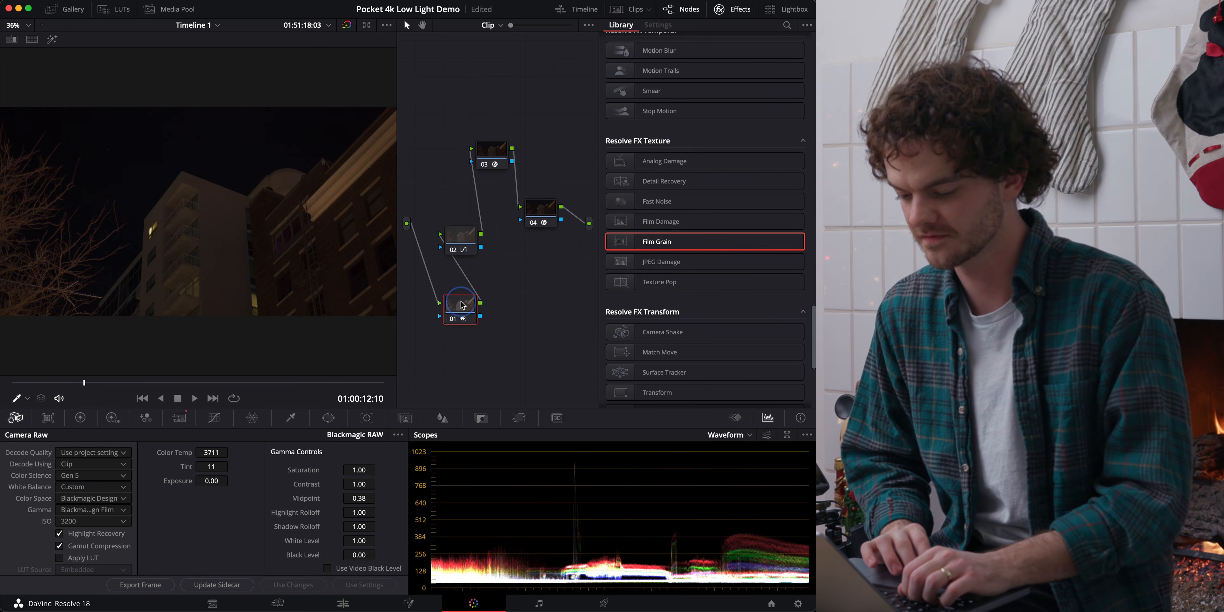
Compare the image with curve node 02 disabled and enabled, and bring up its custom curve.
{"action": "left_click", "coordinate": [453, 251]}
{"action": "key", "text": "ctrl+d"}
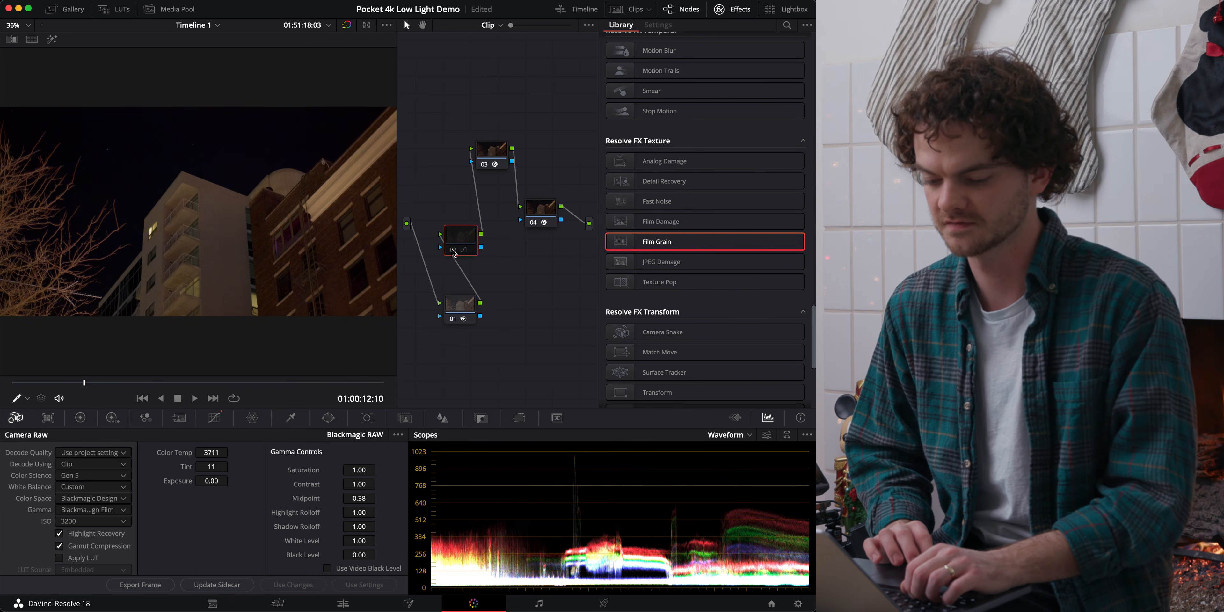
{"action": "key", "text": "ctrl+d"}
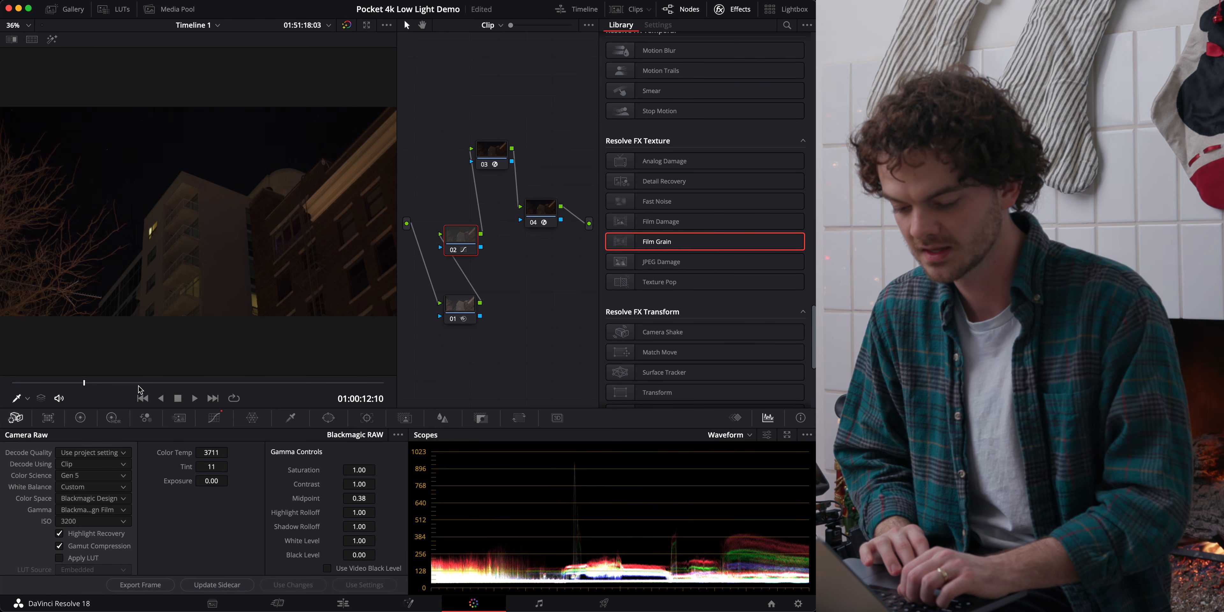
{"action": "left_click", "coordinate": [215, 418]}
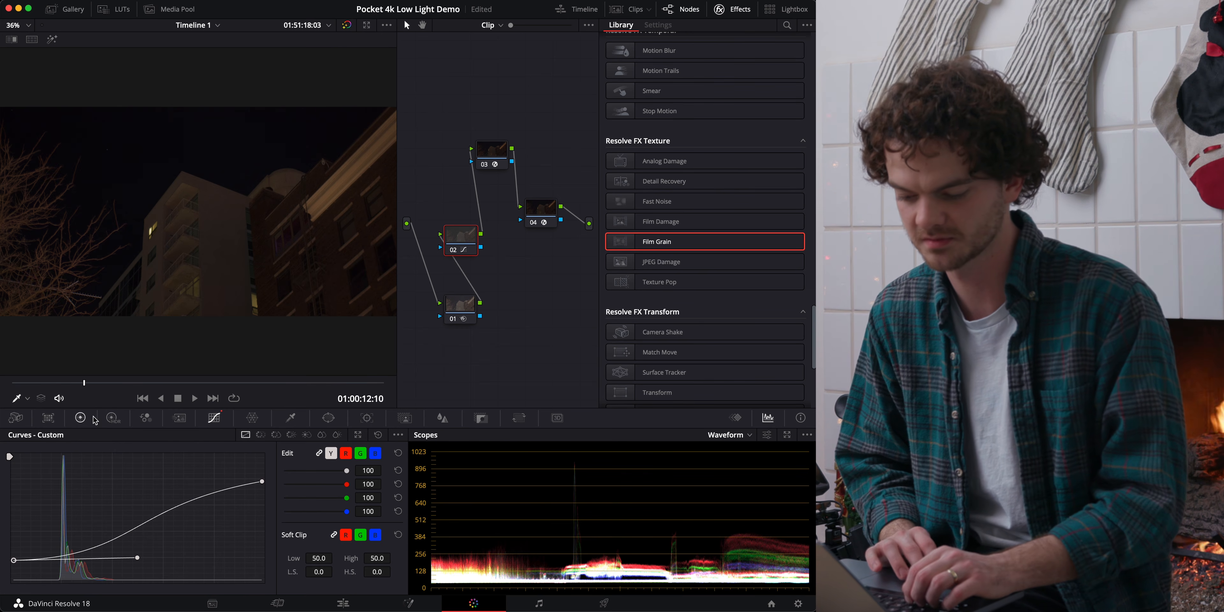
Delete the noise reduction, curve and Film Grain nodes, keeping the Color Space Transform, and place a fresh serial node before it.
{"action": "left_click", "coordinate": [466, 305]}
{"action": "left_click", "coordinate": [464, 234]}
{"action": "key", "text": "Delete"}
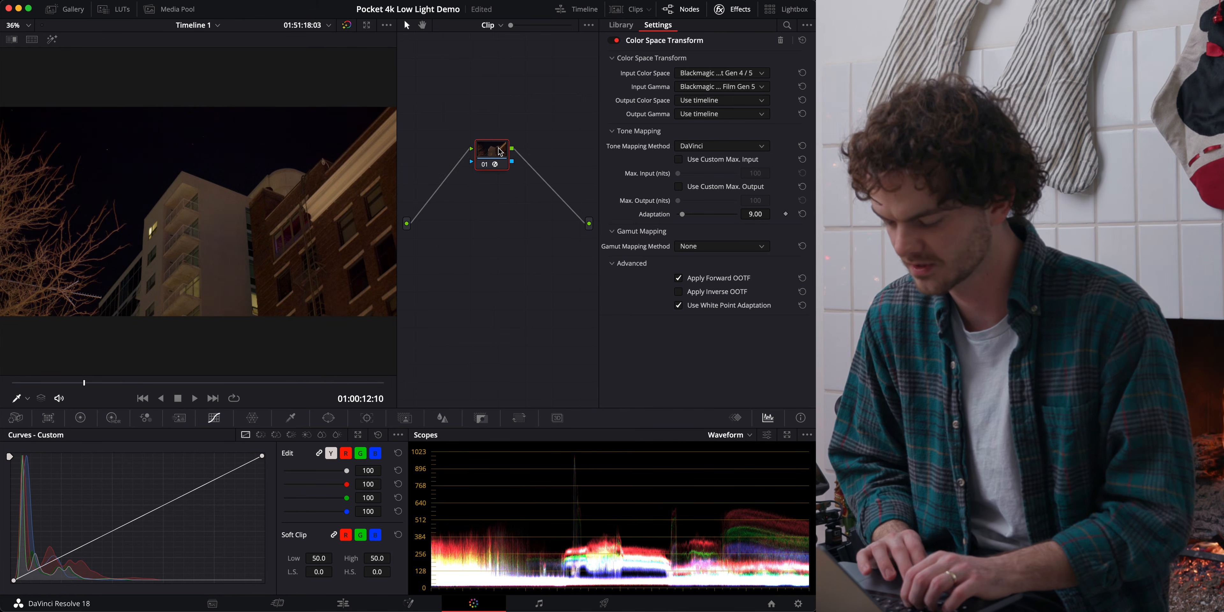
{"action": "left_click_drag", "start_coordinate": [498, 151], "coordinate": [523, 172]}
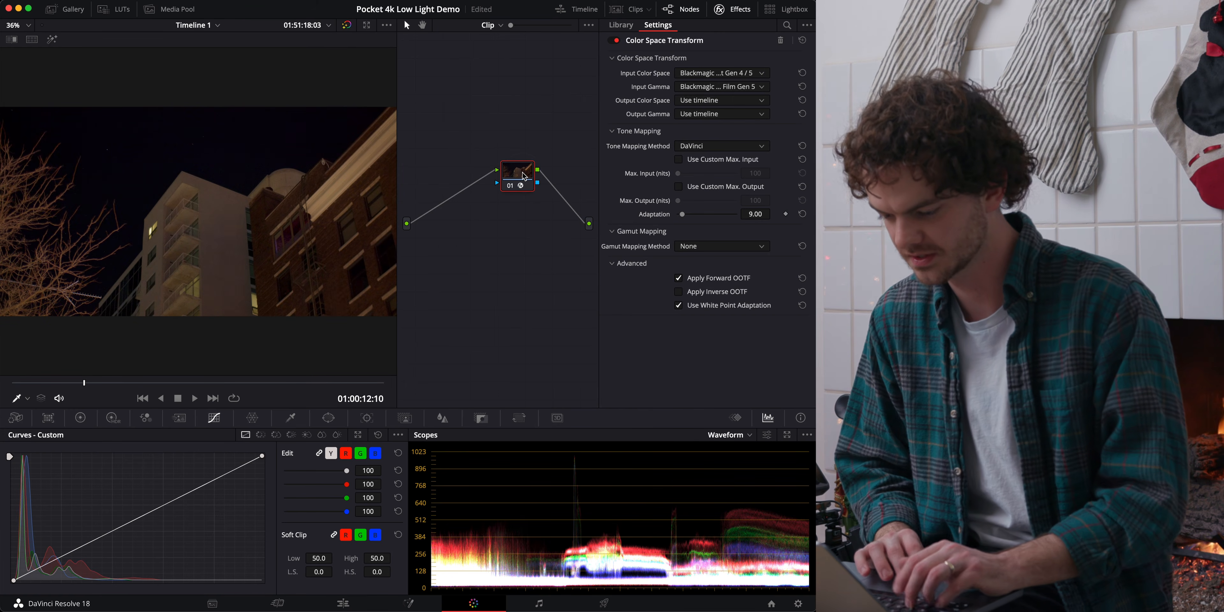
{"action": "key", "text": "shift+s"}
{"action": "left_click_drag", "start_coordinate": [526, 212], "coordinate": [487, 259]}
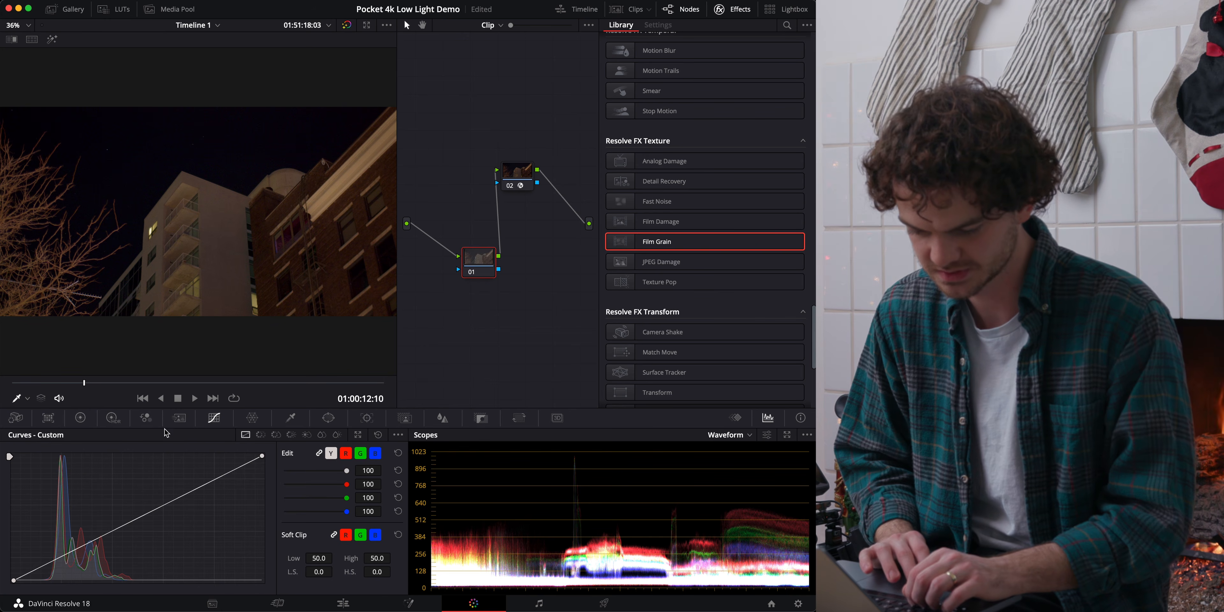
Add a control point in the lower part of node 01's straight custom curve, keeping the line straight.
{"action": "left_click", "coordinate": [80, 417]}
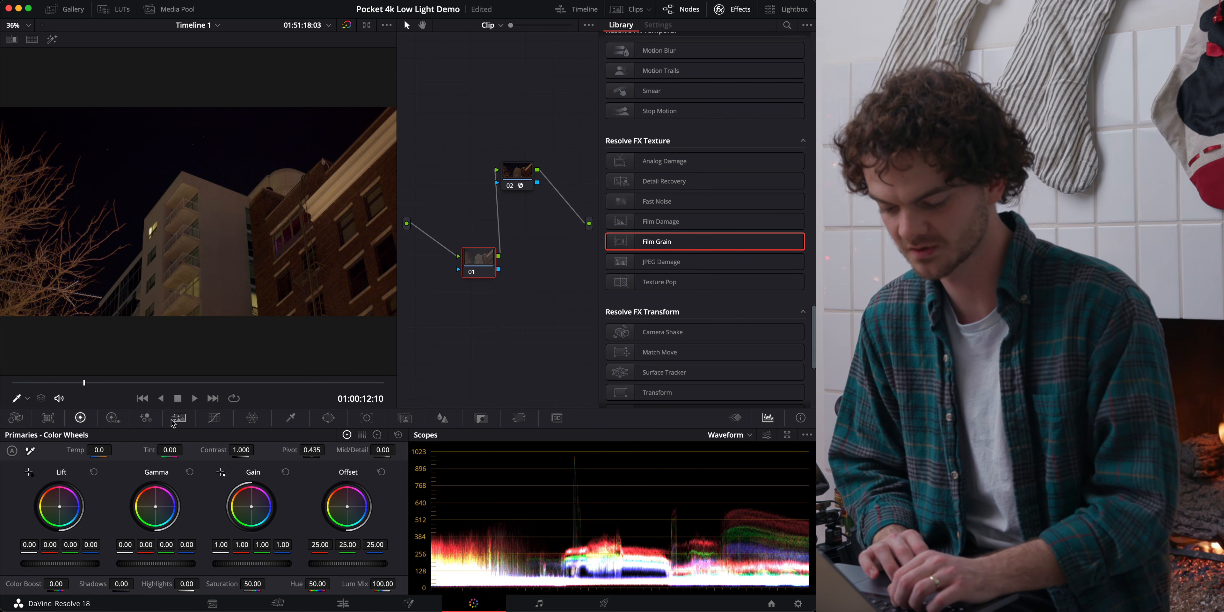
{"action": "left_click", "coordinate": [215, 419]}
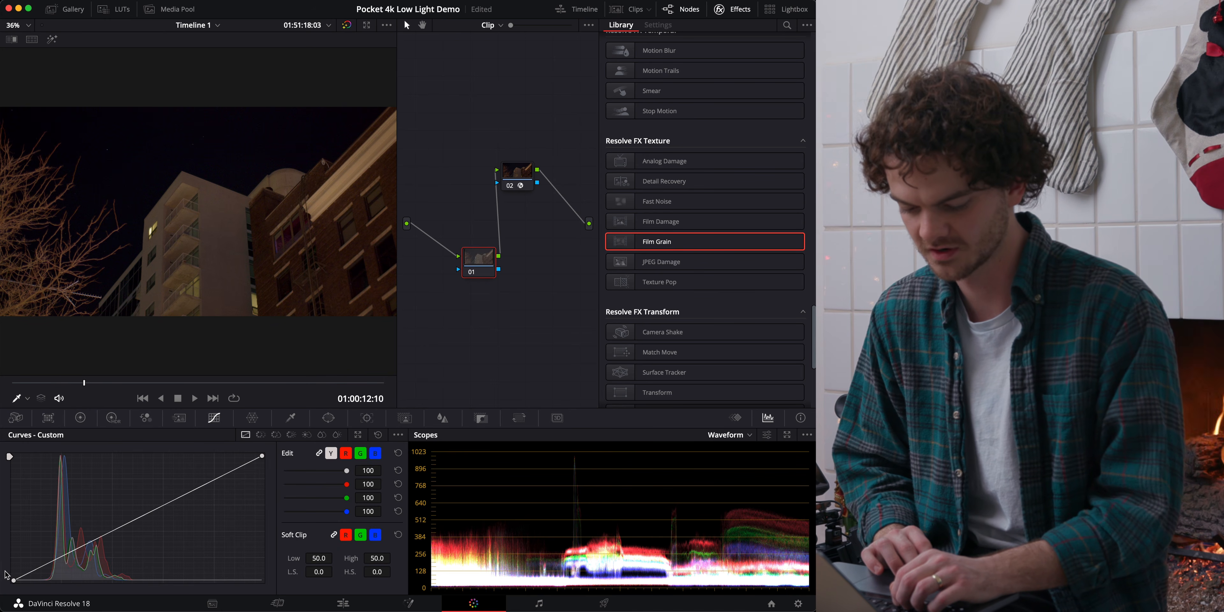
{"action": "left_click_drag", "start_coordinate": [14, 581], "coordinate": [10, 585]}
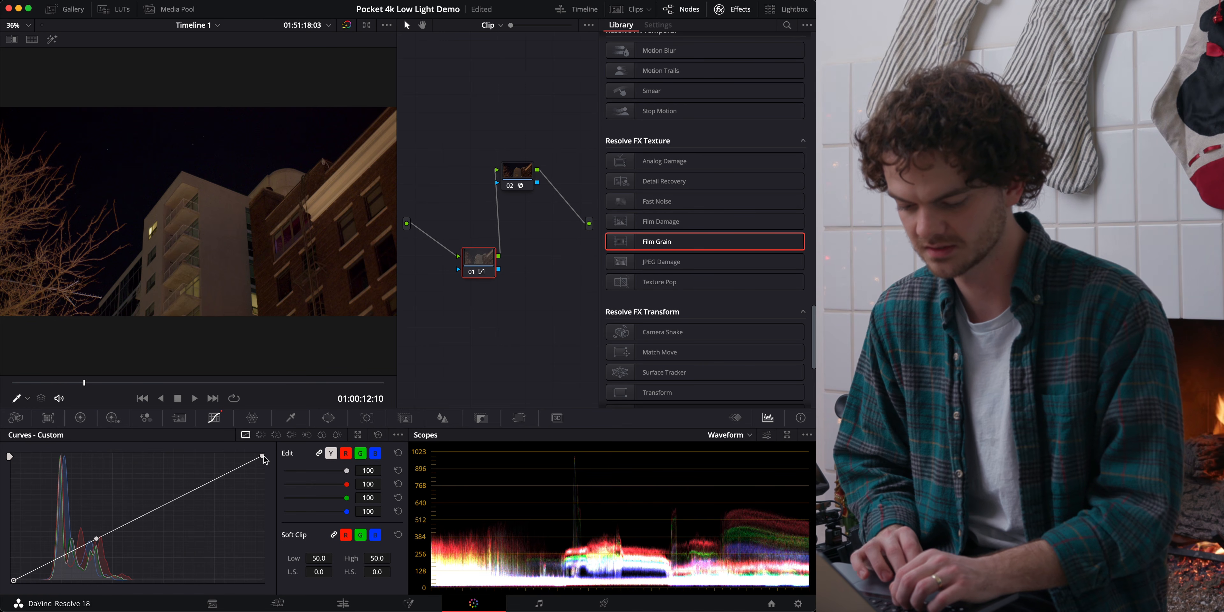
Flatten the shadows and darken the midtones of node 01 with the primary wheels, setting Lift to 0.10 and Gamma to -0.14.
{"action": "left_click", "coordinate": [82, 418]}
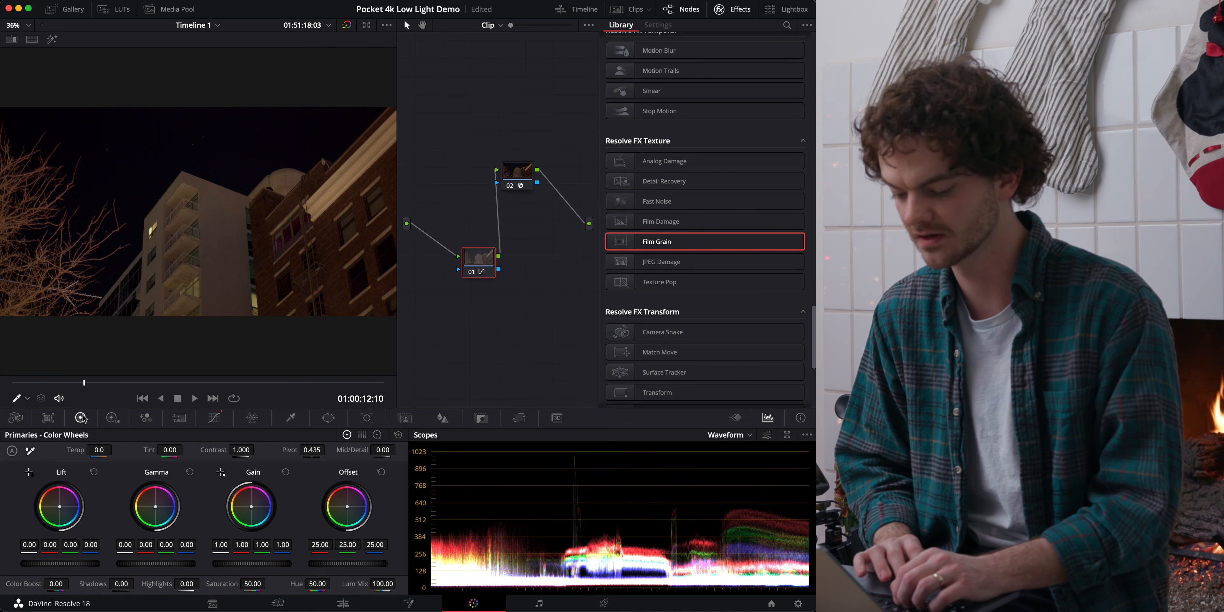
{"action": "mouse_move", "coordinate": [59, 566]}
{"action": "left_mouse_down"}
{"action": "mouse_move", "coordinate": [148, 562]}
{"action": "mouse_move", "coordinate": [29, 566]}
{"action": "mouse_move", "coordinate": [83, 566]}
{"action": "mouse_move", "coordinate": [73, 566]}
{"action": "left_mouse_up"}
{"action": "left_click_drag", "start_coordinate": [173, 561], "coordinate": [132, 561]}
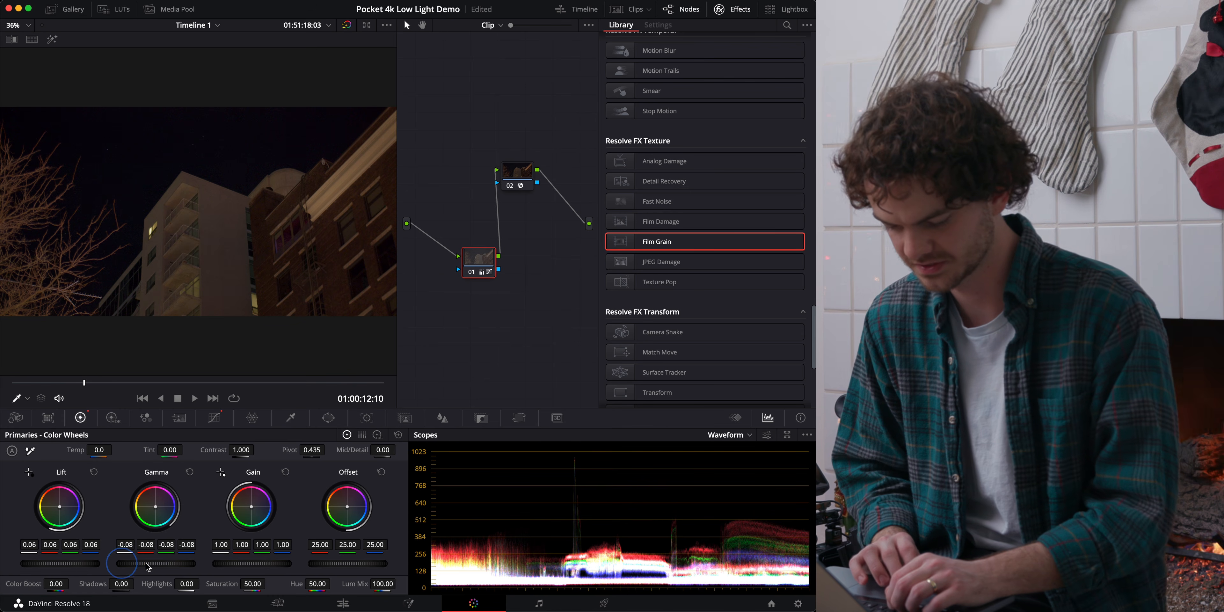
{"action": "left_click_drag", "start_coordinate": [36, 565], "coordinate": [82, 566]}
{"action": "left_click_drag", "start_coordinate": [174, 566], "coordinate": [83, 565]}
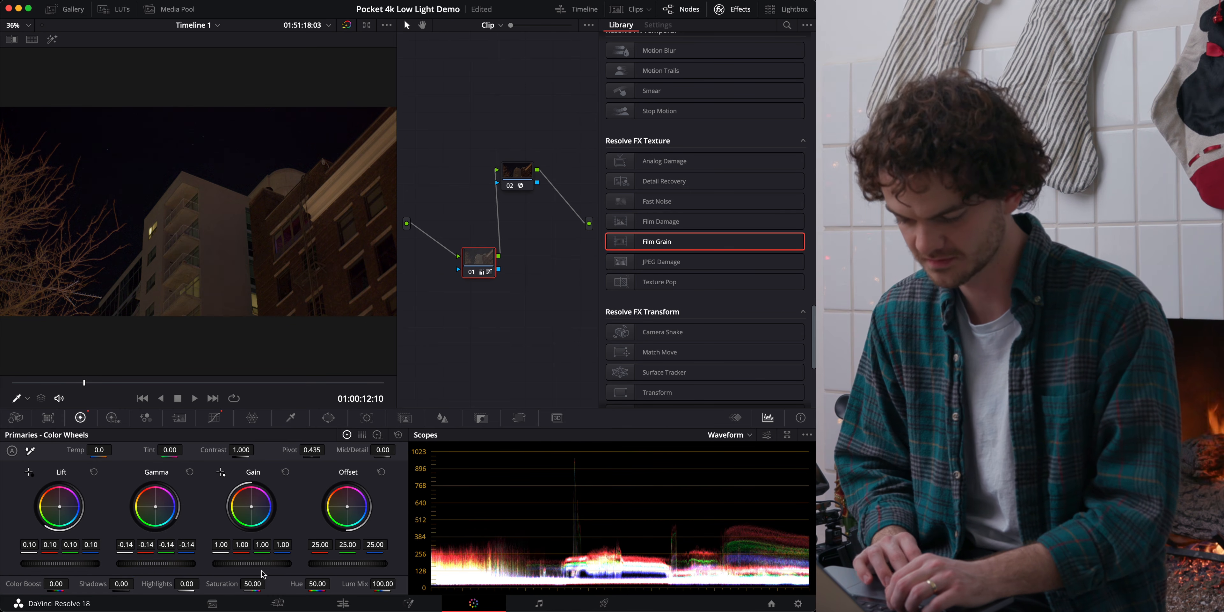
Reduce node 01's highlights with the primary wheels by setting Gain to 0.92.
{"action": "left_click_drag", "start_coordinate": [239, 569], "coordinate": [168, 564]}
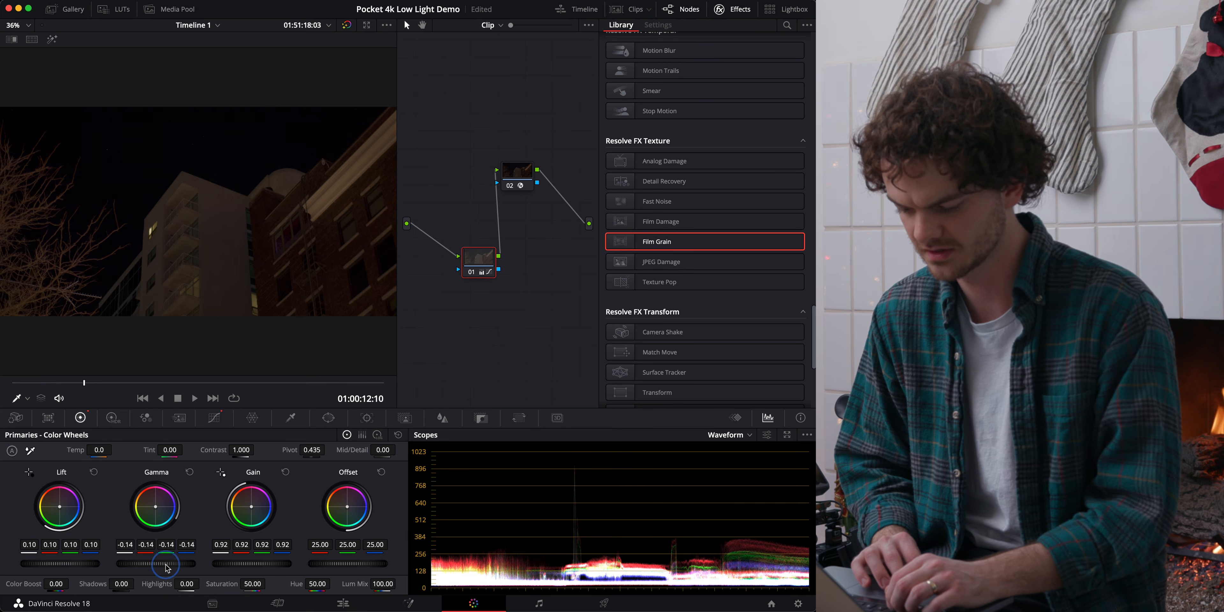
{"action": "left_click", "coordinate": [470, 274]}
{"action": "left_click", "coordinate": [470, 273]}
{"action": "left_click", "coordinate": [470, 273]}
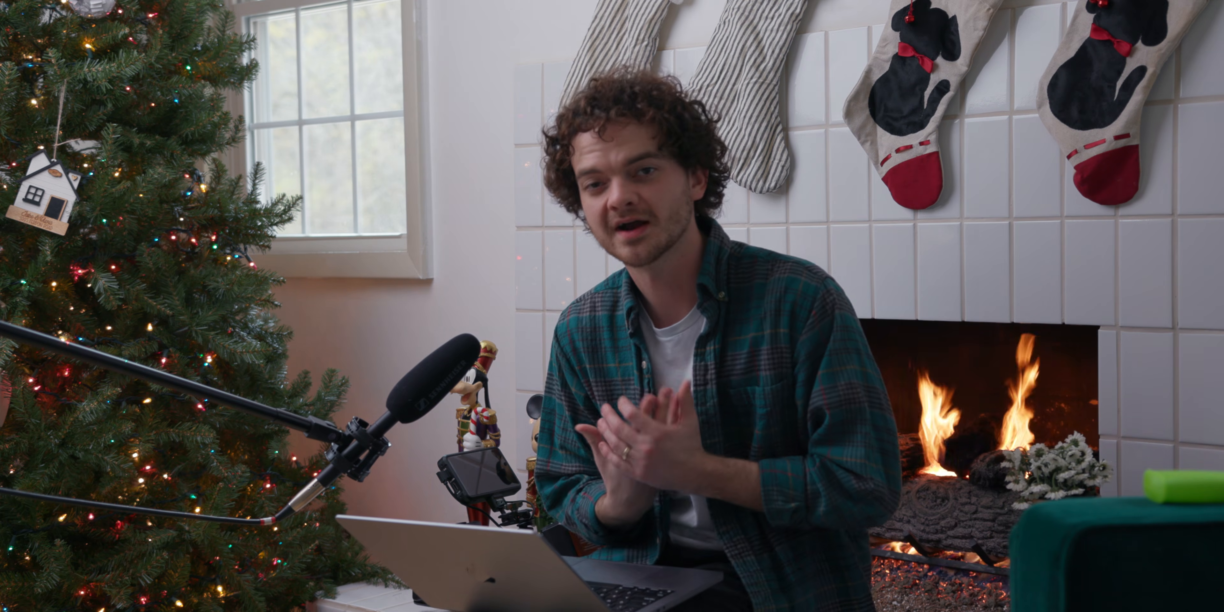